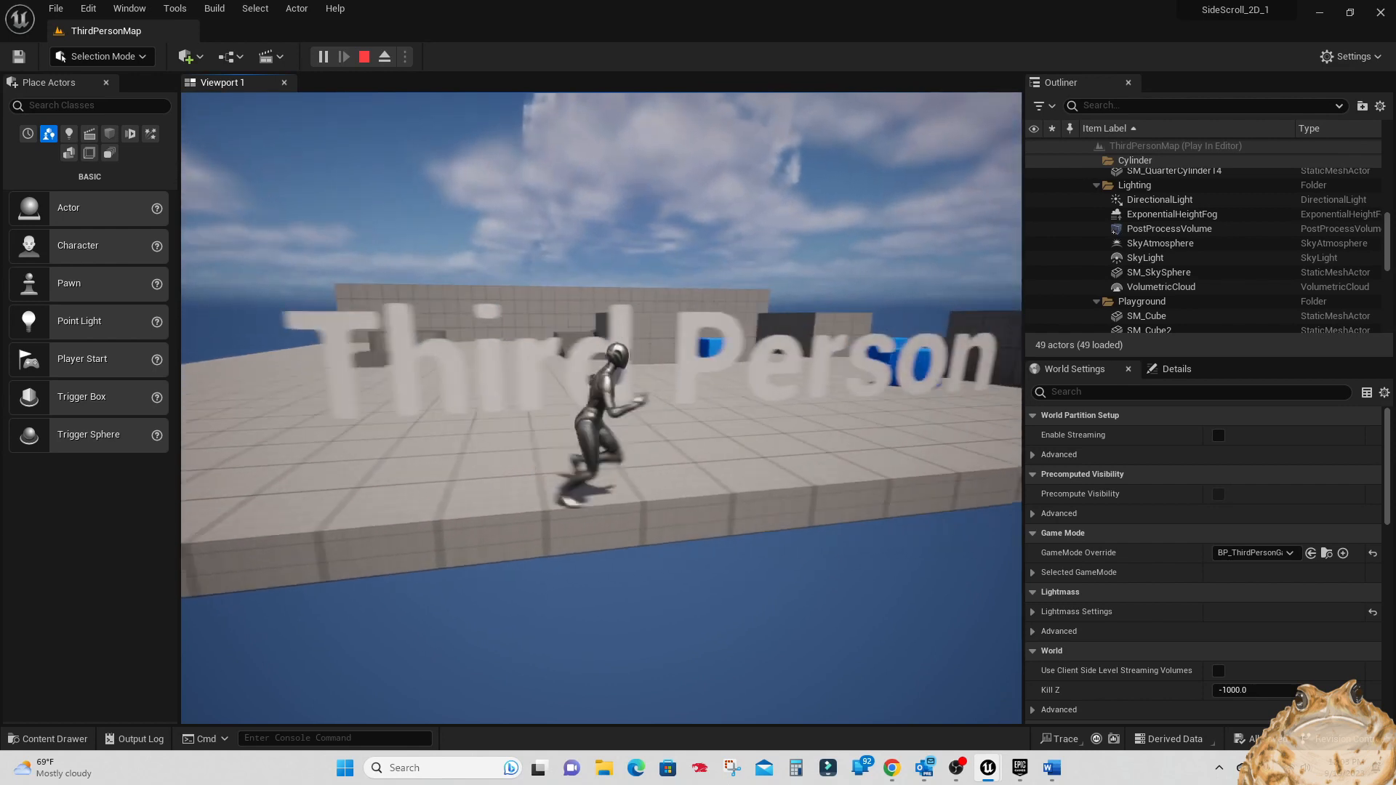
- Play-test the level by running the character back and forth along the platform edge while turning the camera, and end the session
key("d")
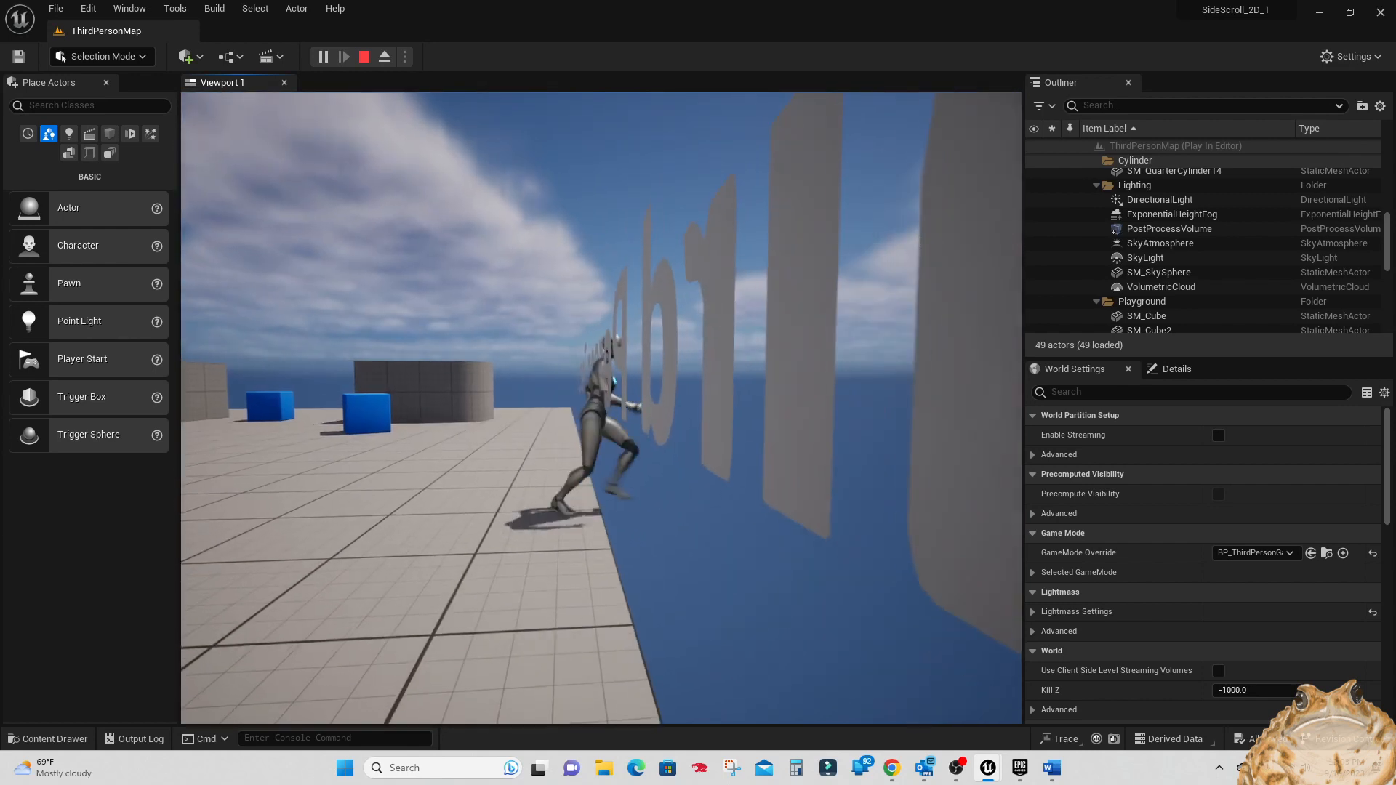
key("a")
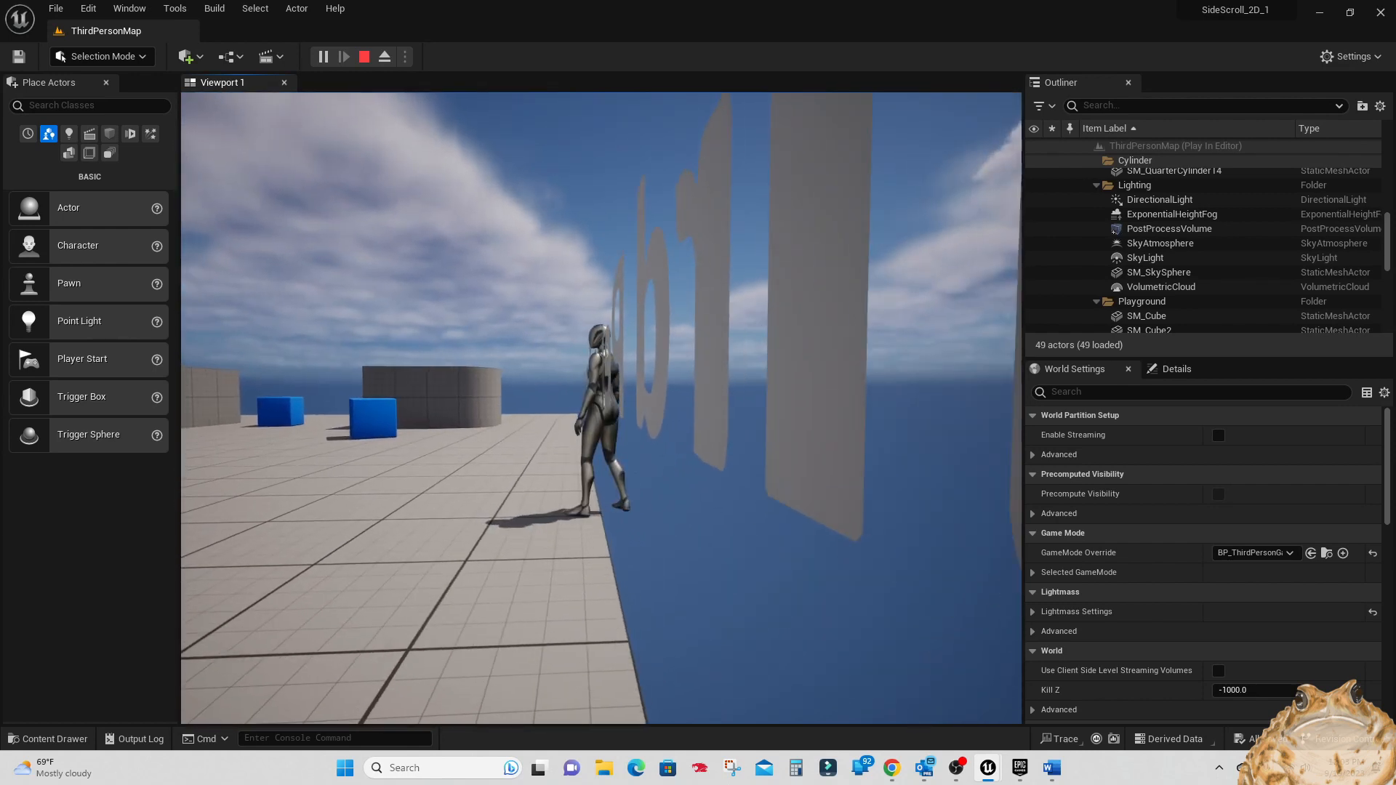
key("d")
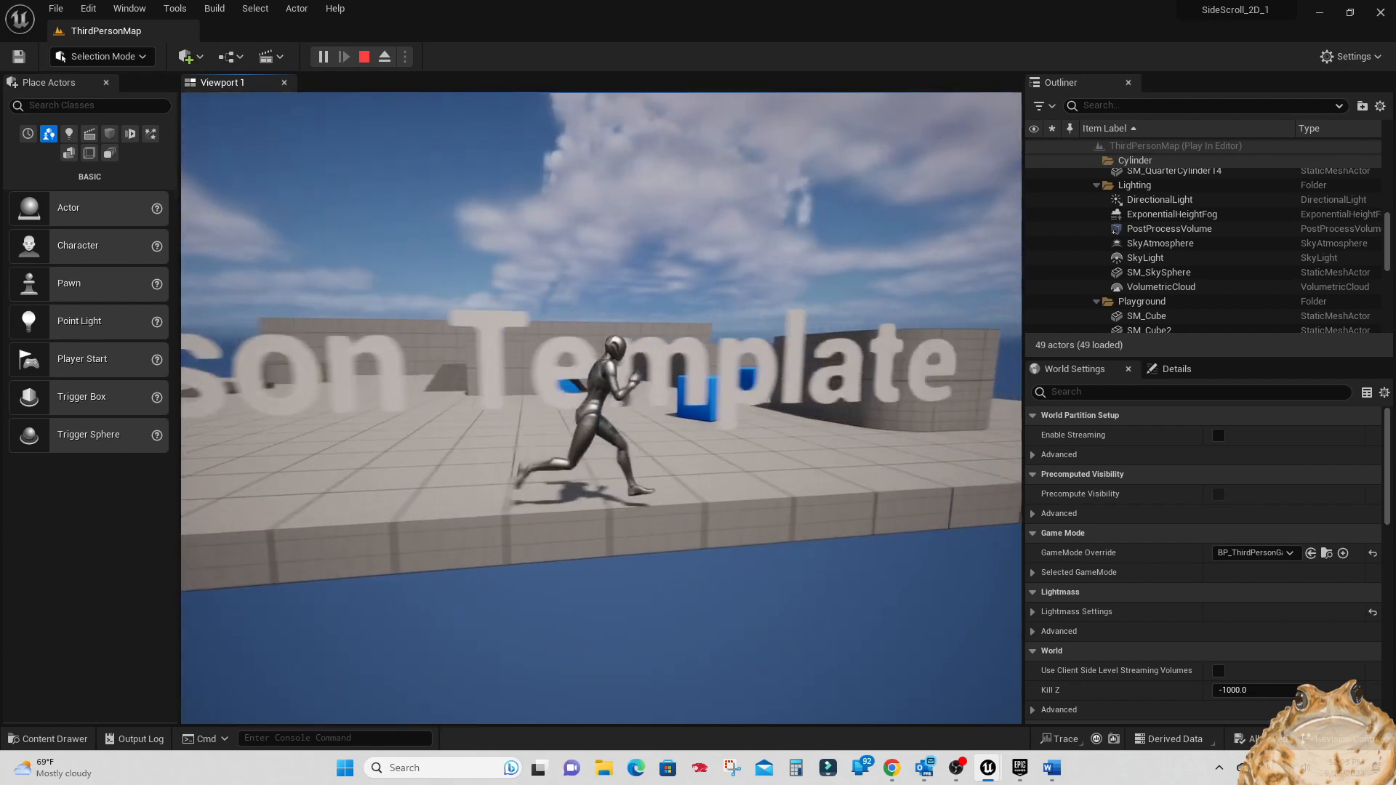
key("d")
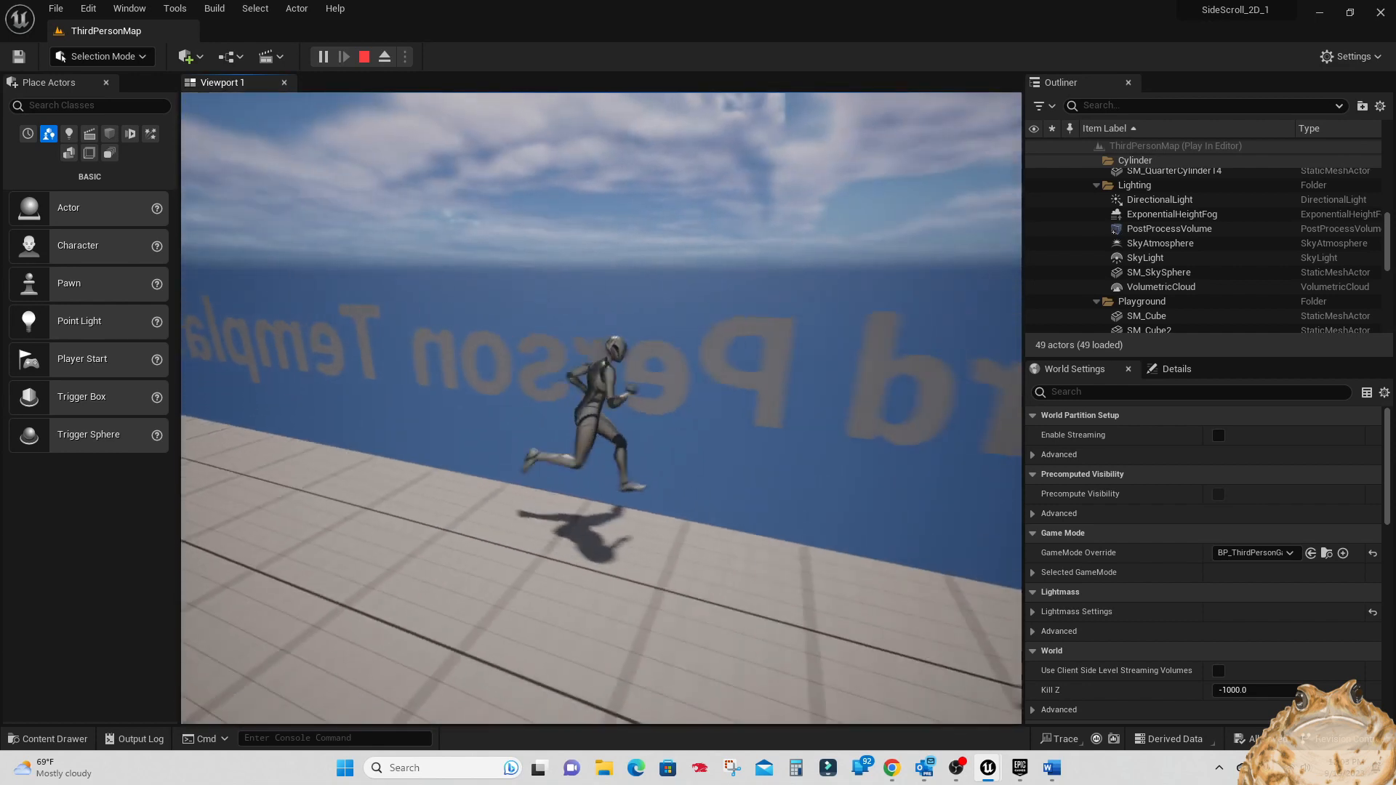
key("d")
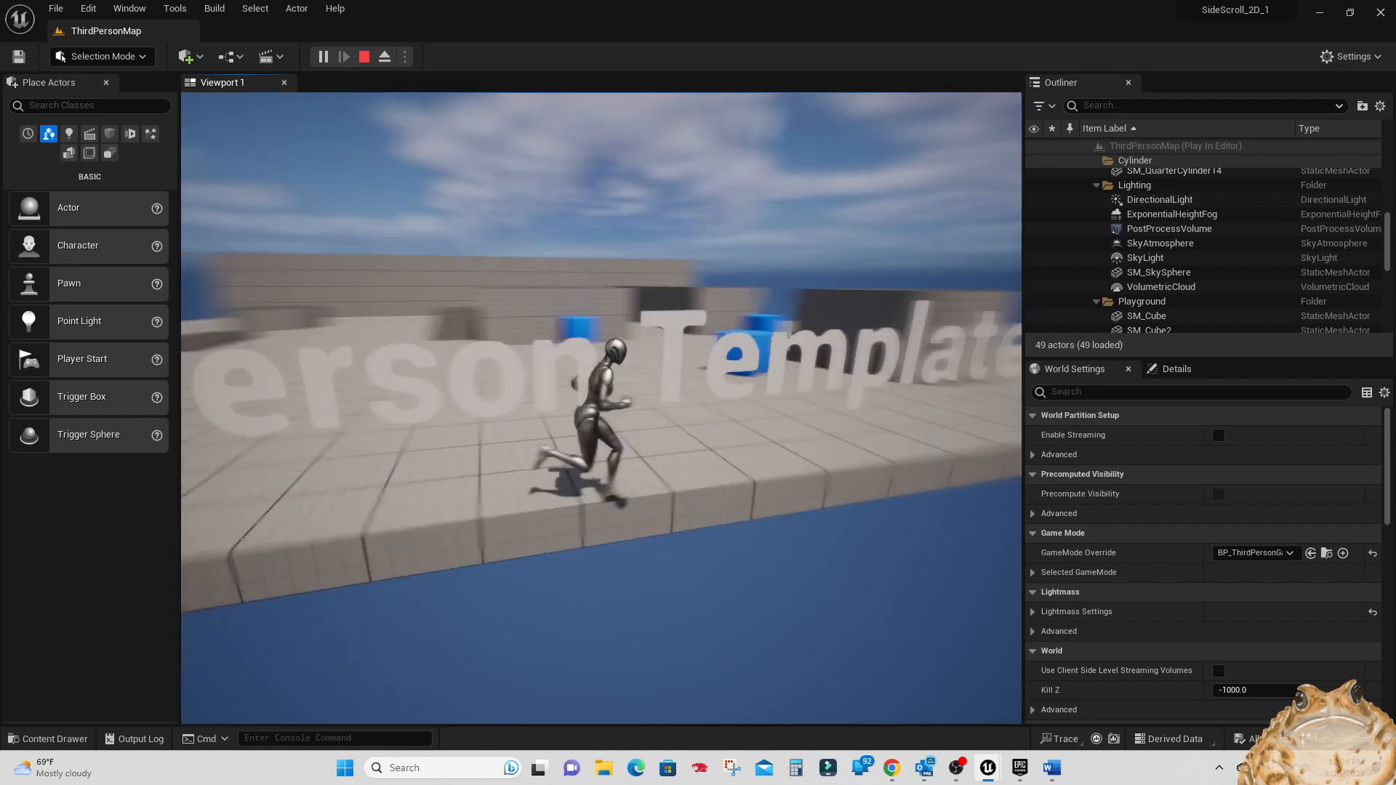
key("d")
key("d")
key("d")
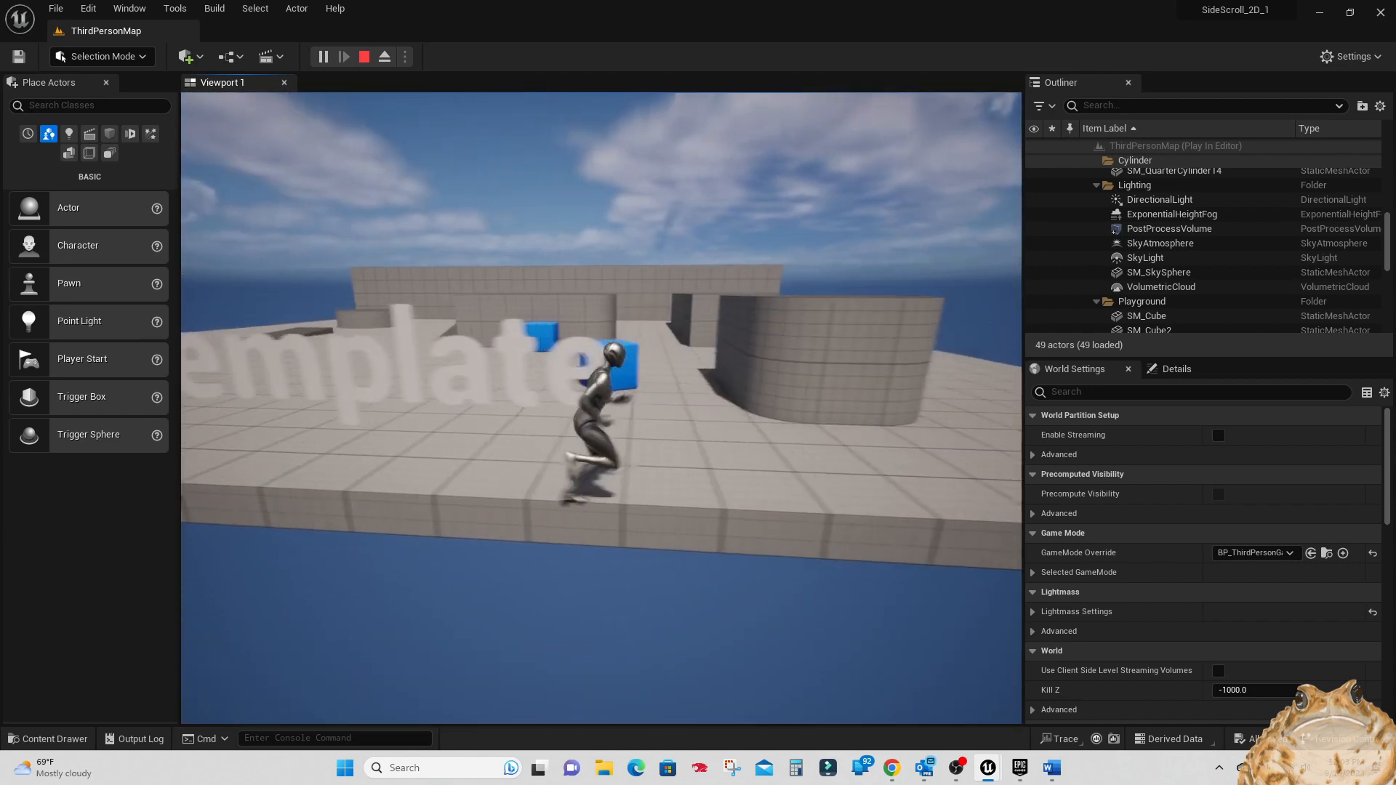
key("d")
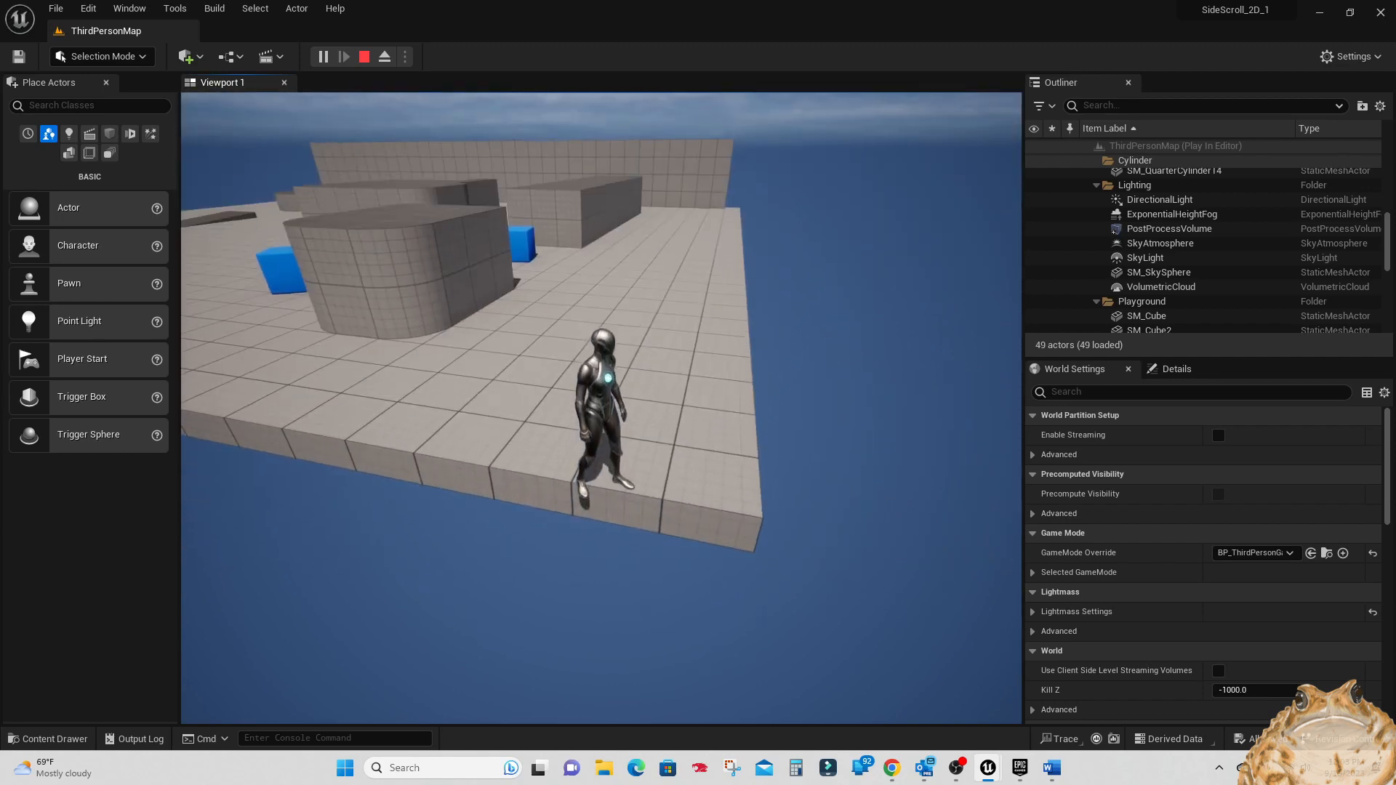
key("a")
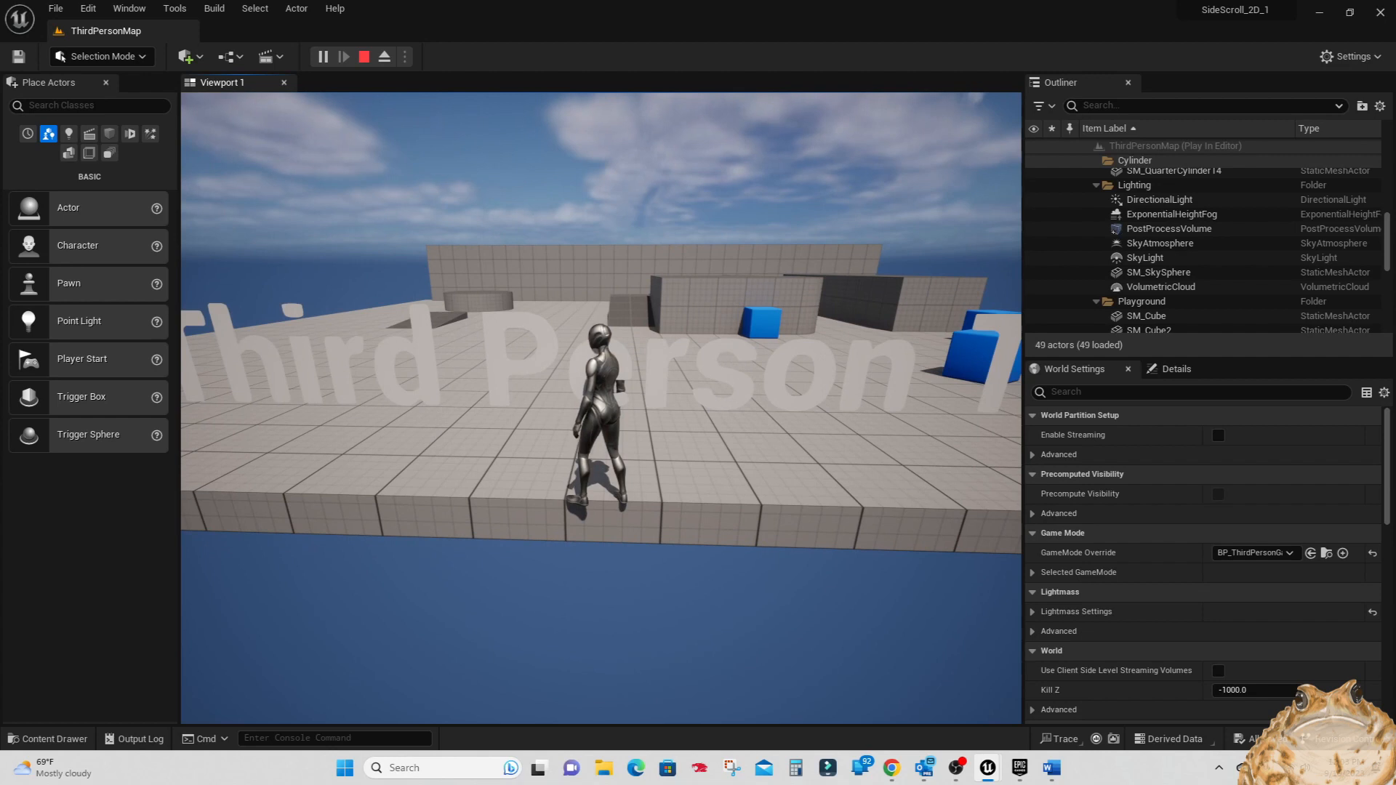
key("Escape")
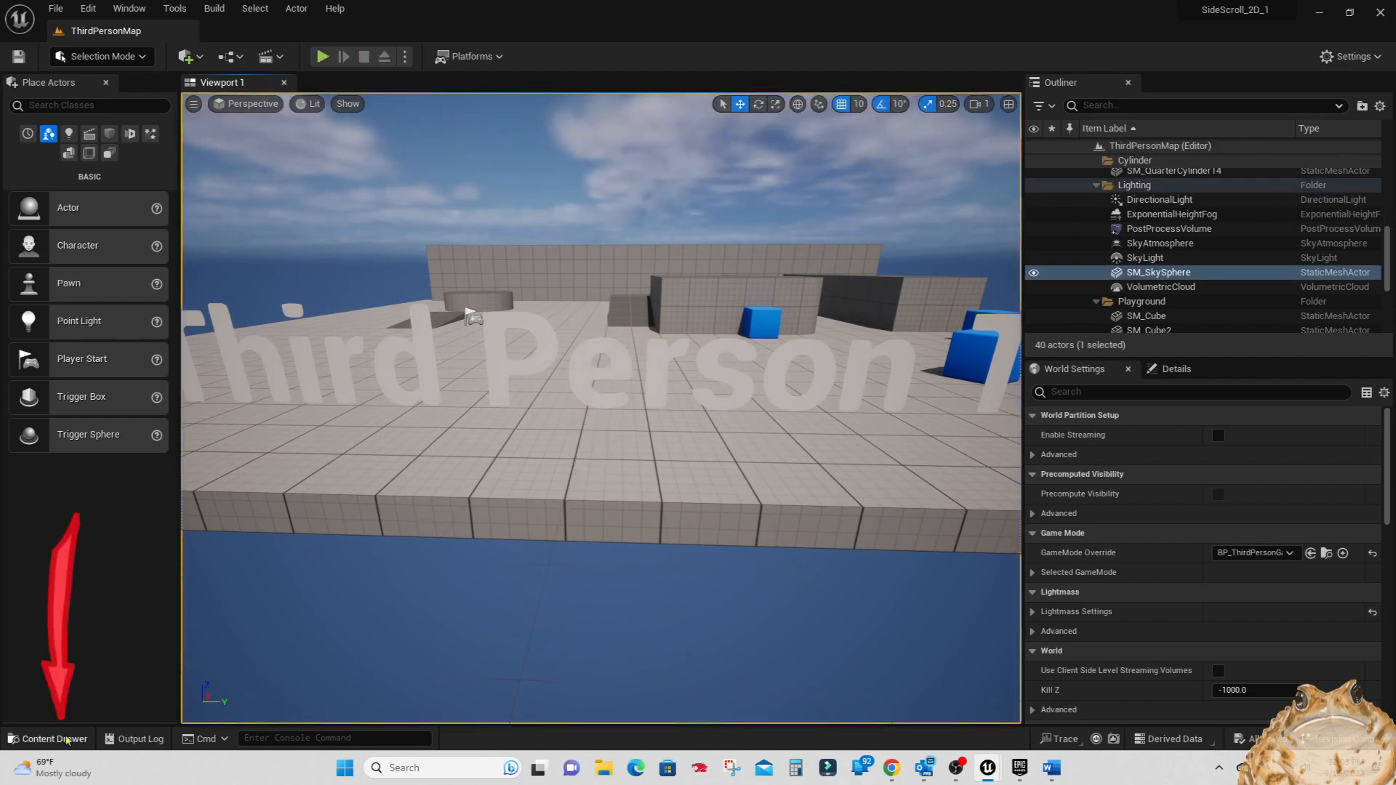
- Open the BP_ThirdPersonCharacter blueprint and locate the Camera Input section in its Event Graph
left_click(54, 738)
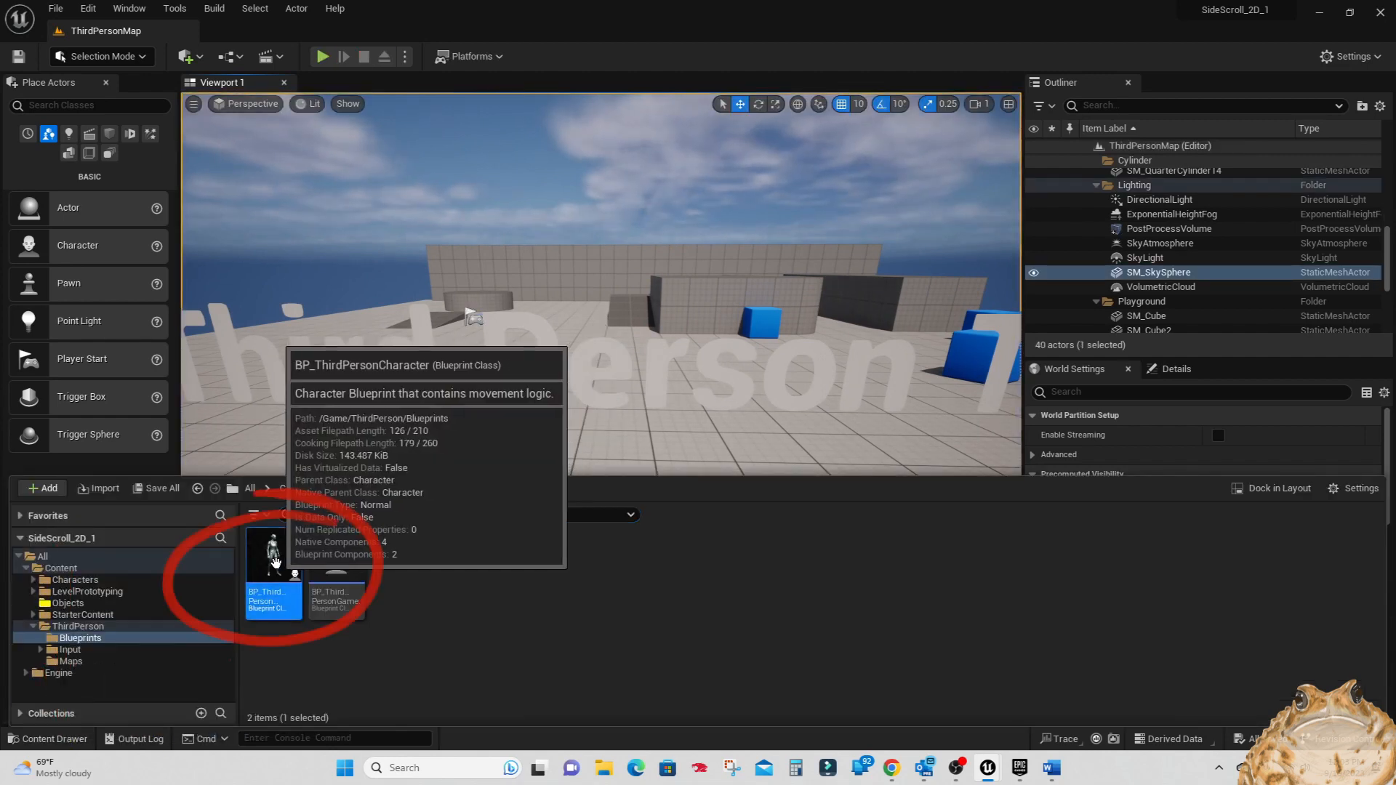
double_click(275, 561)
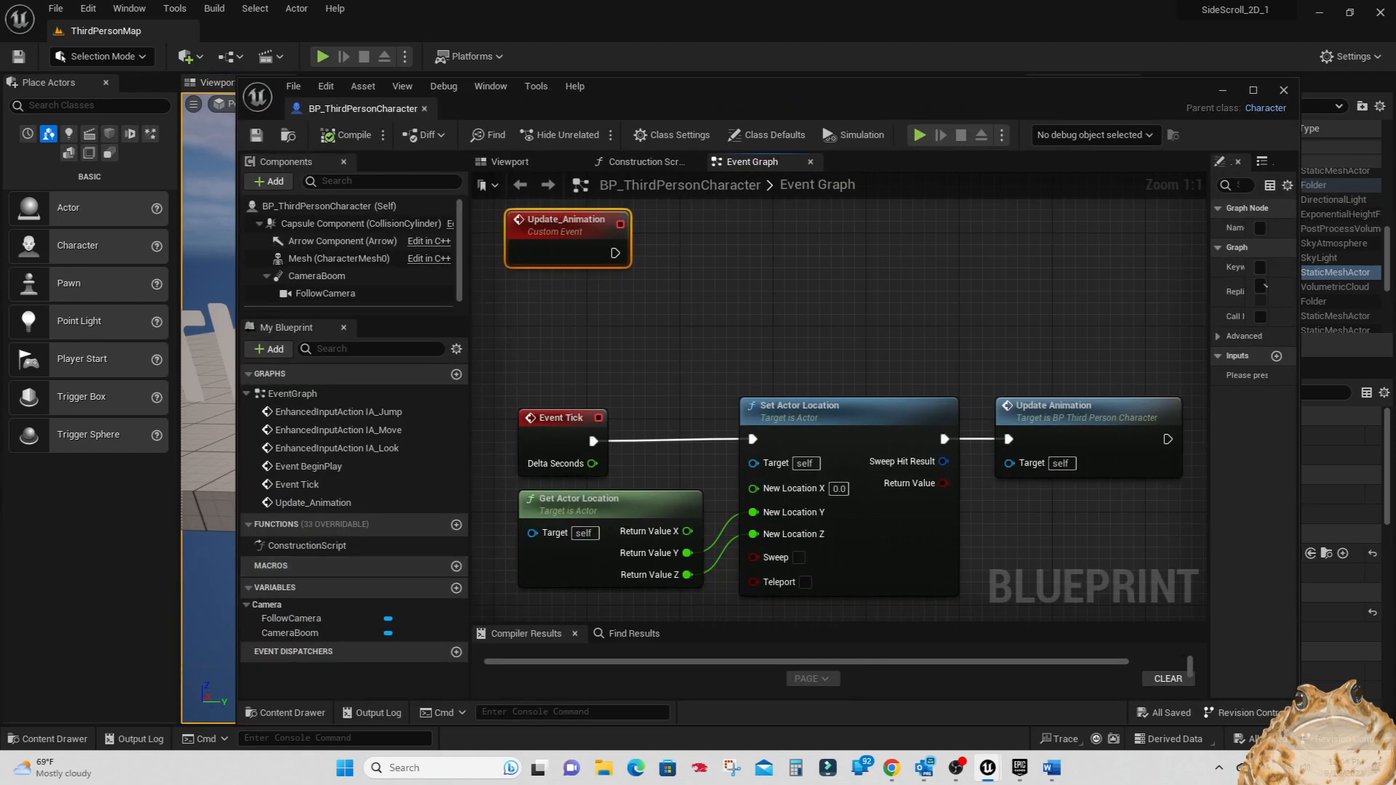
scroll(707, 287, "down", 5)
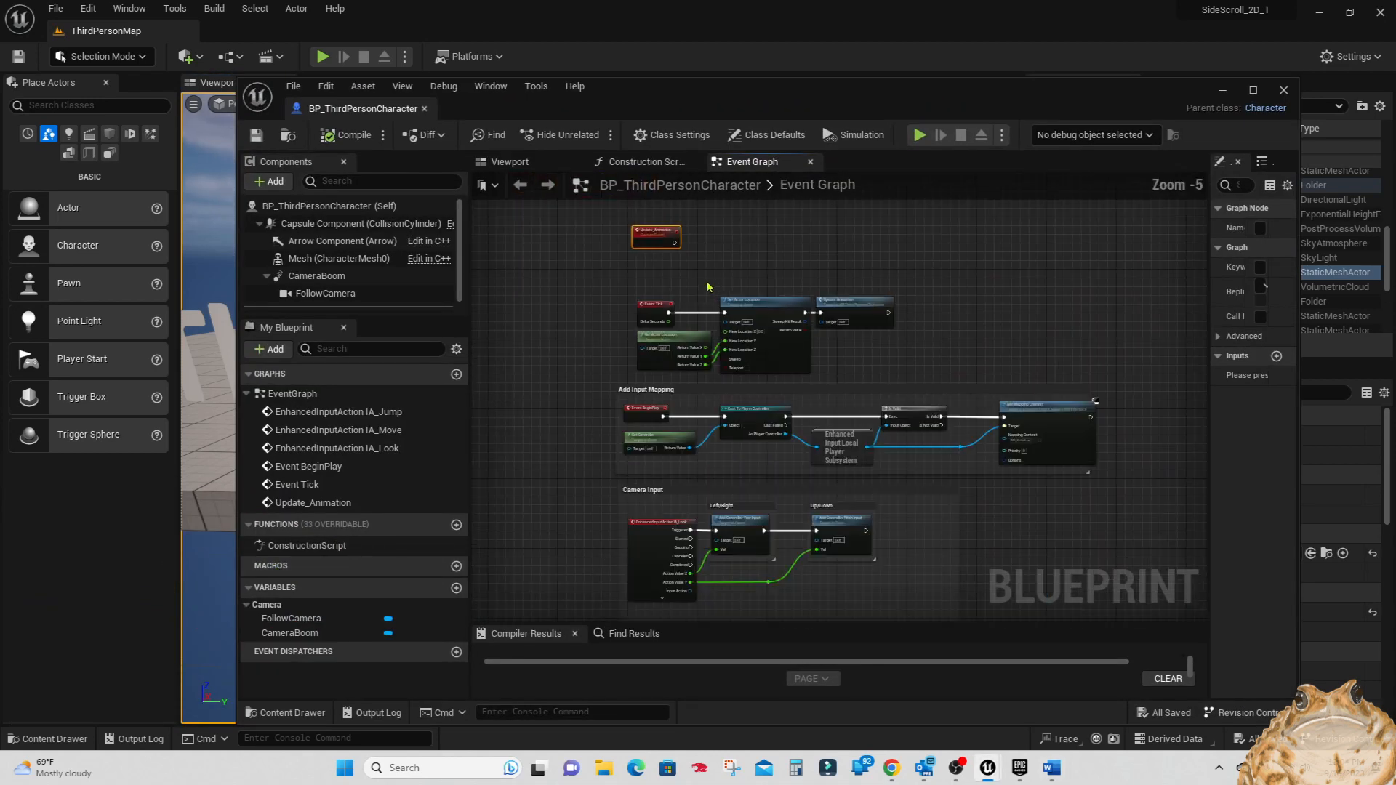
right_click_drag(835, 367, 831, 300)
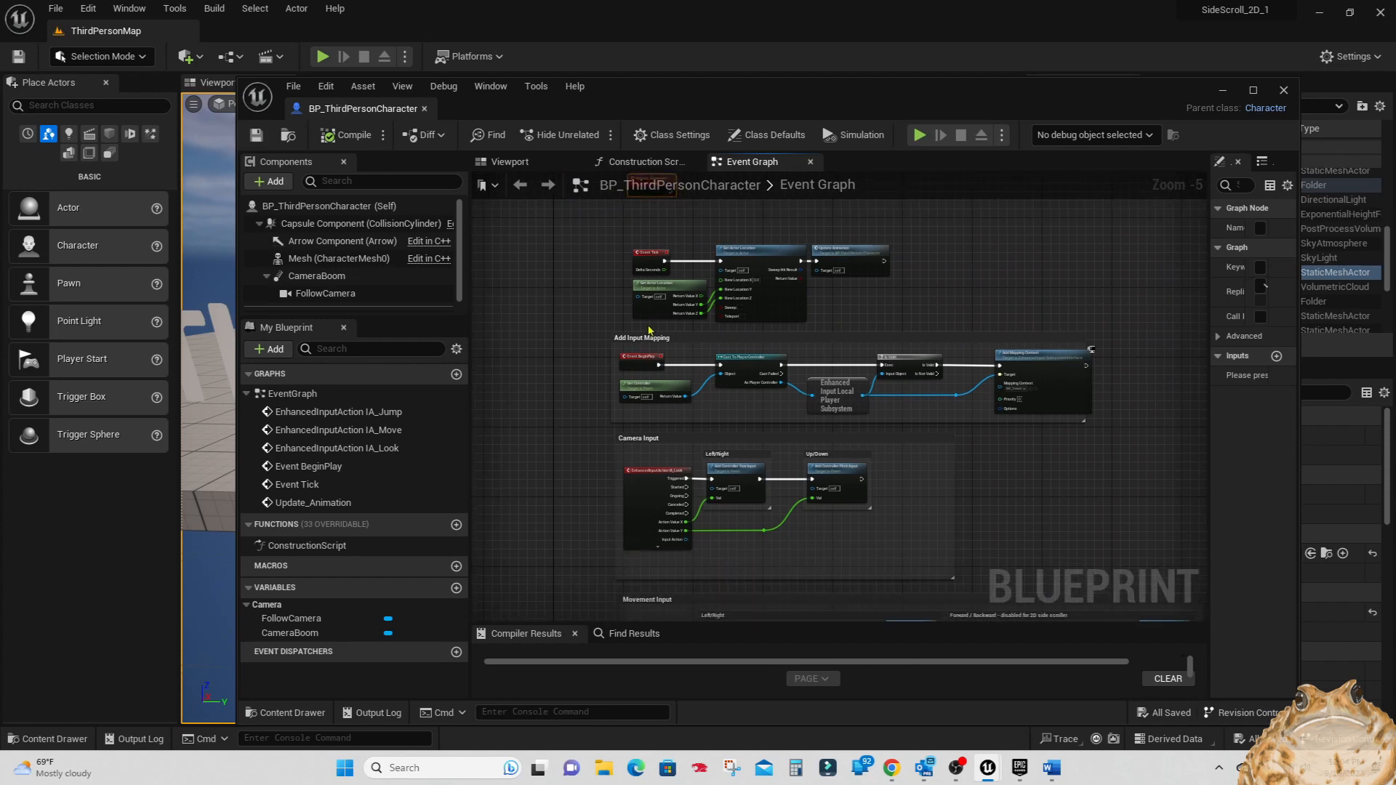
scroll(632, 338, "up", 2)
right_click_drag(544, 500, 536, 133)
right_click_drag(574, 399, 574, 600)
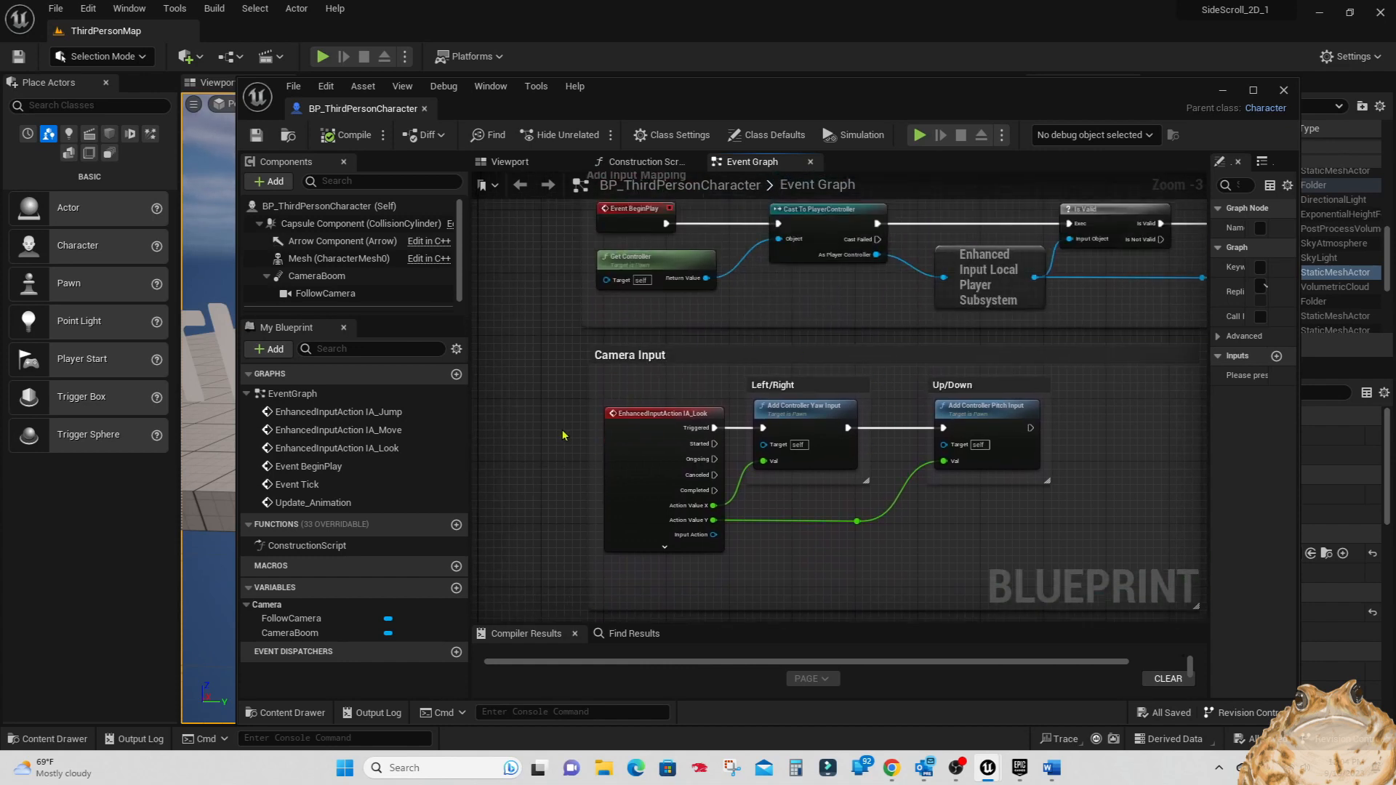
scroll(562, 435, "up", 3)
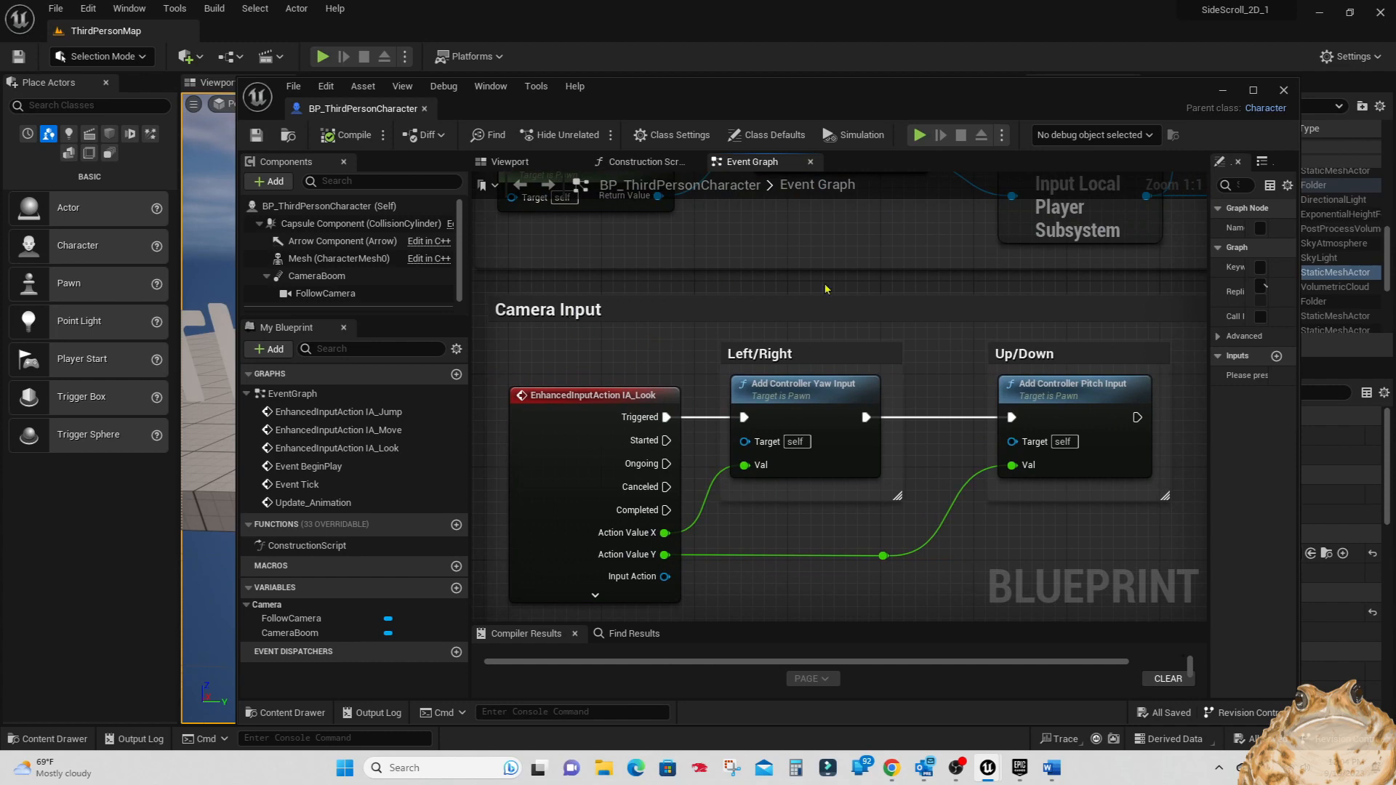
right_click_drag(912, 294, 955, 226)
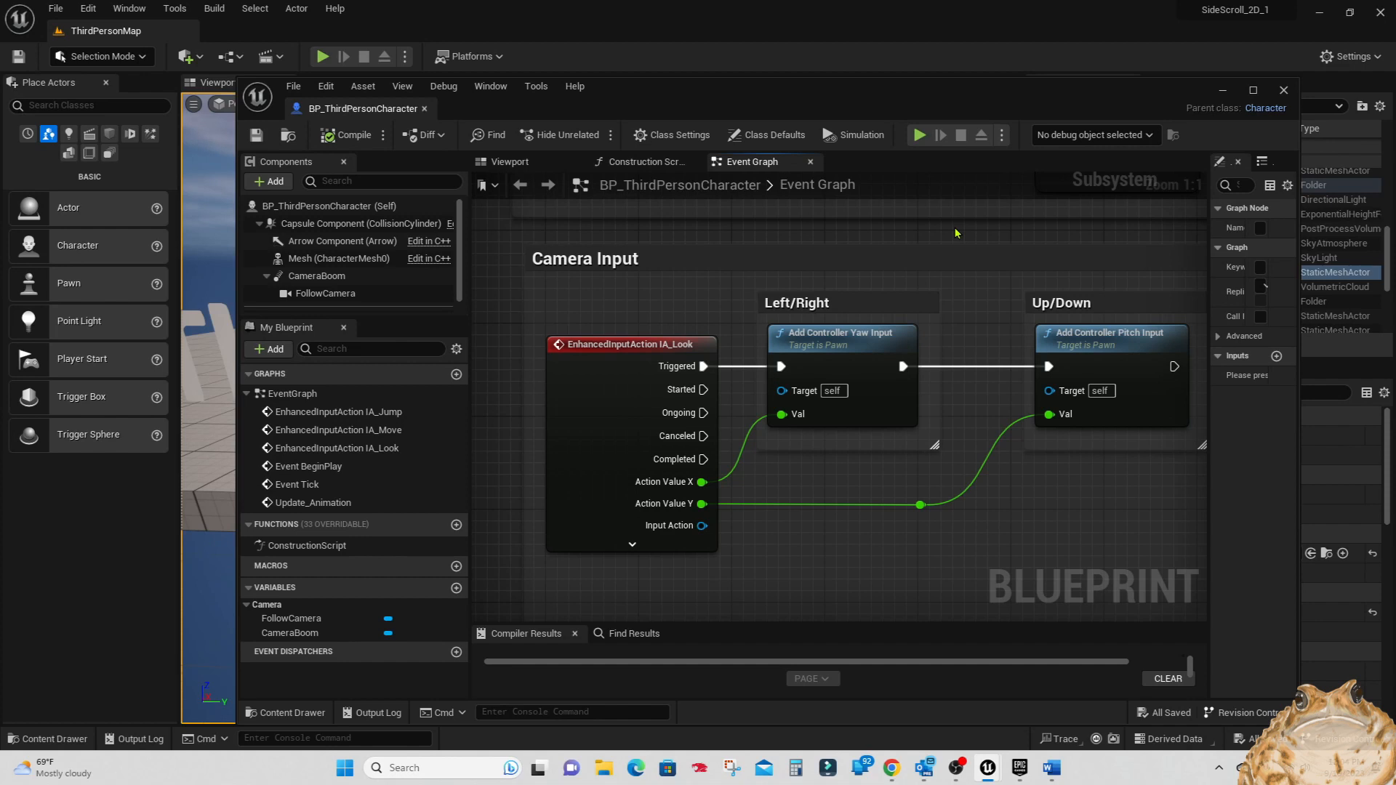
right_click_drag(955, 232, 936, 239)
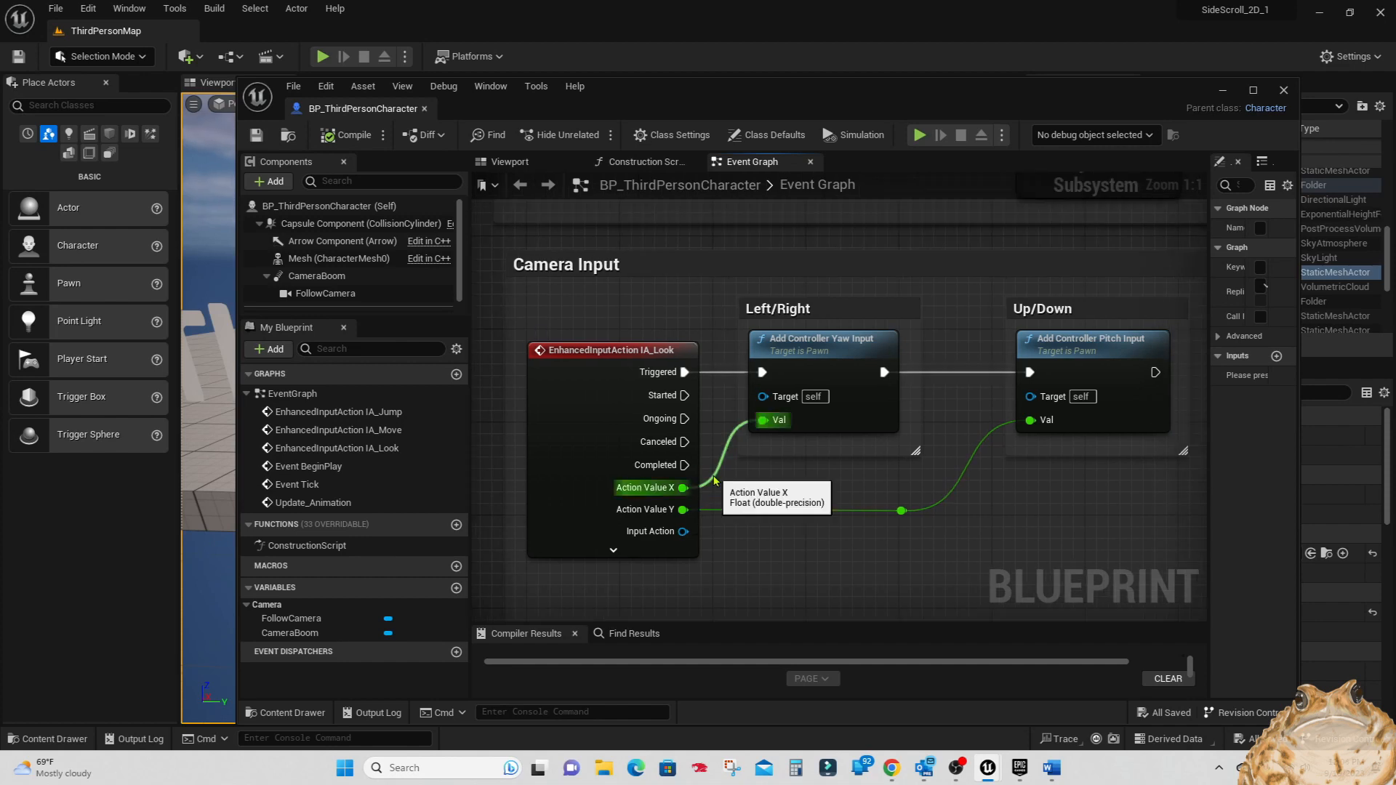
- Add a reroute node beside Action Value X on the yaw input wire and break the link at the IA_Look pin
double_click(714, 480)
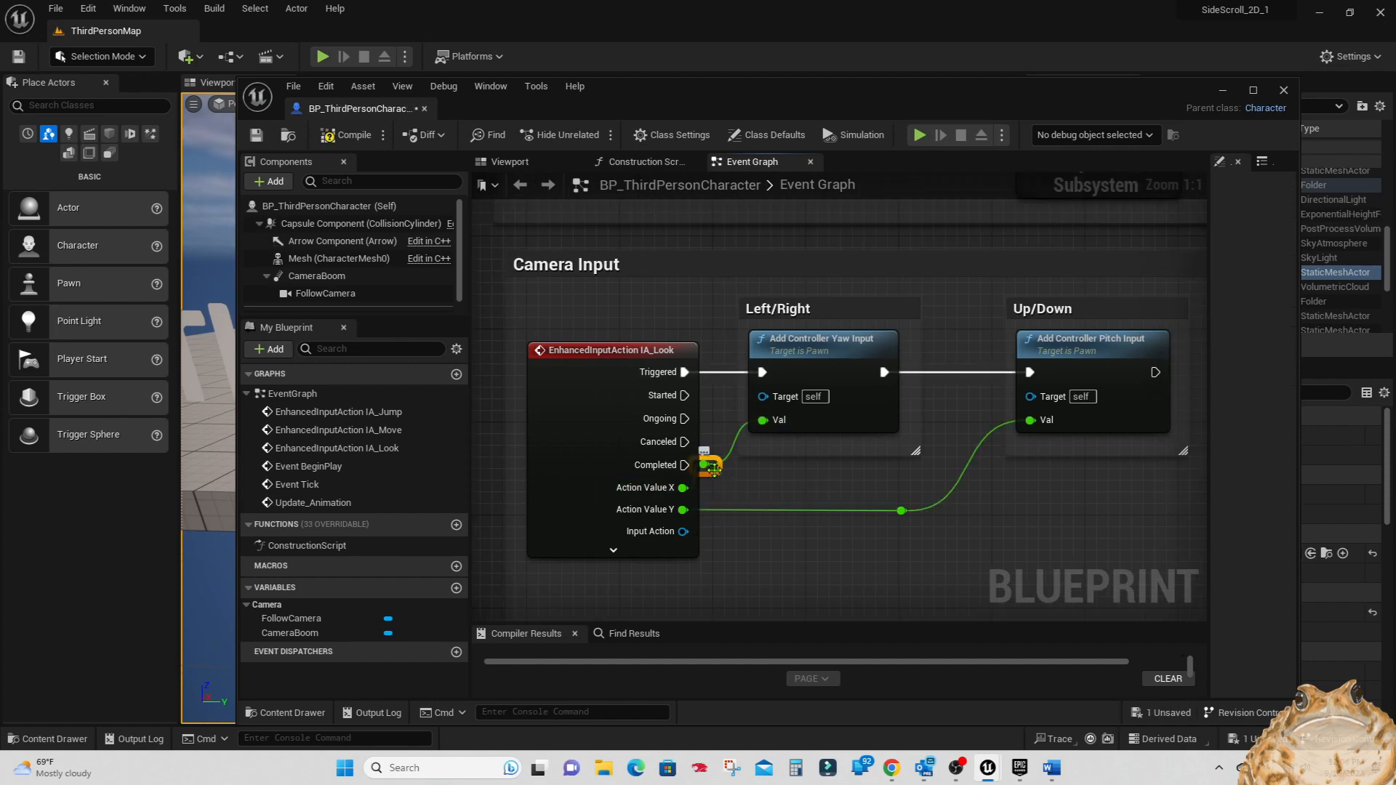
left_click_drag(730, 482, 742, 495)
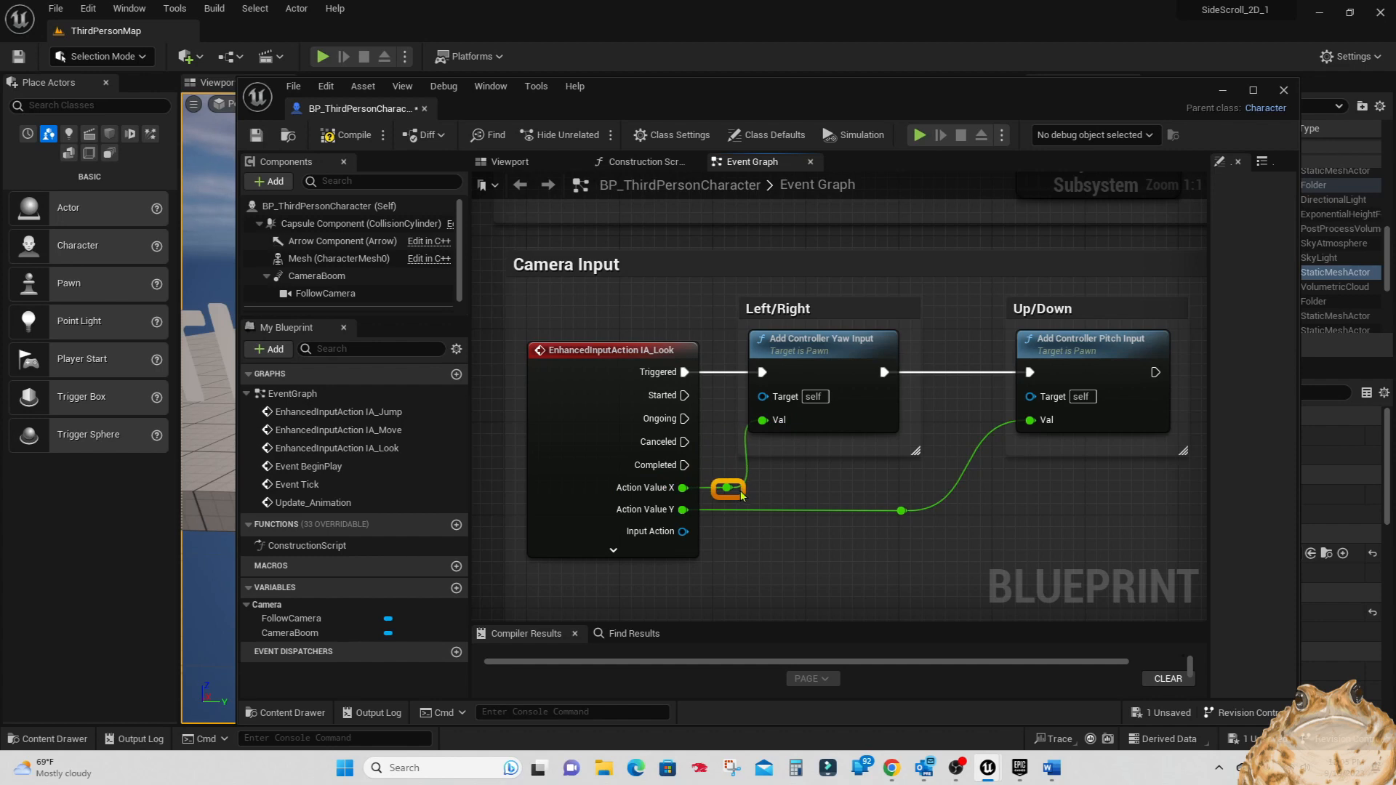
right_click(683, 488)
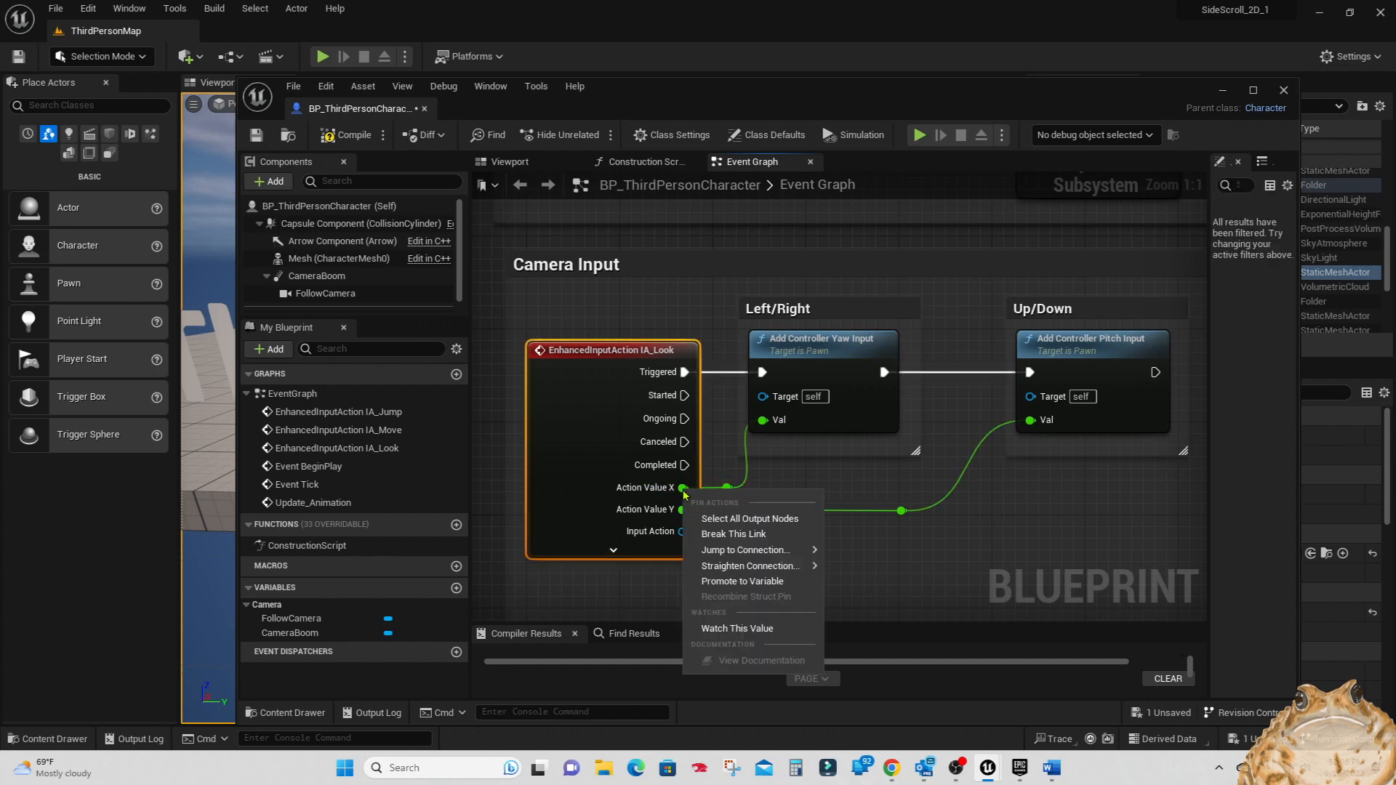
left_click(734, 534)
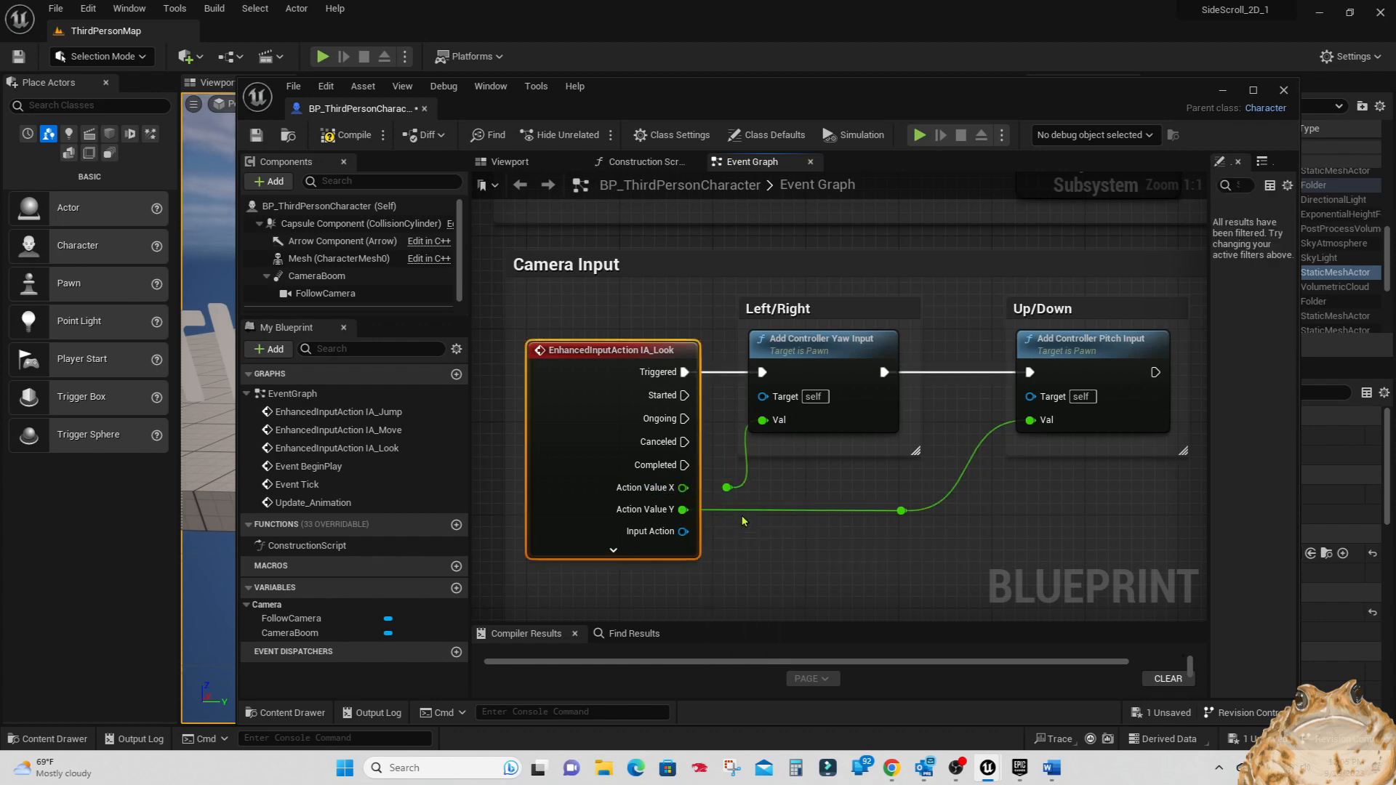
- Add a reroute node beside Action Value Y on the pitch input wire and break the link at the IA_Look pin
double_click(727, 509)
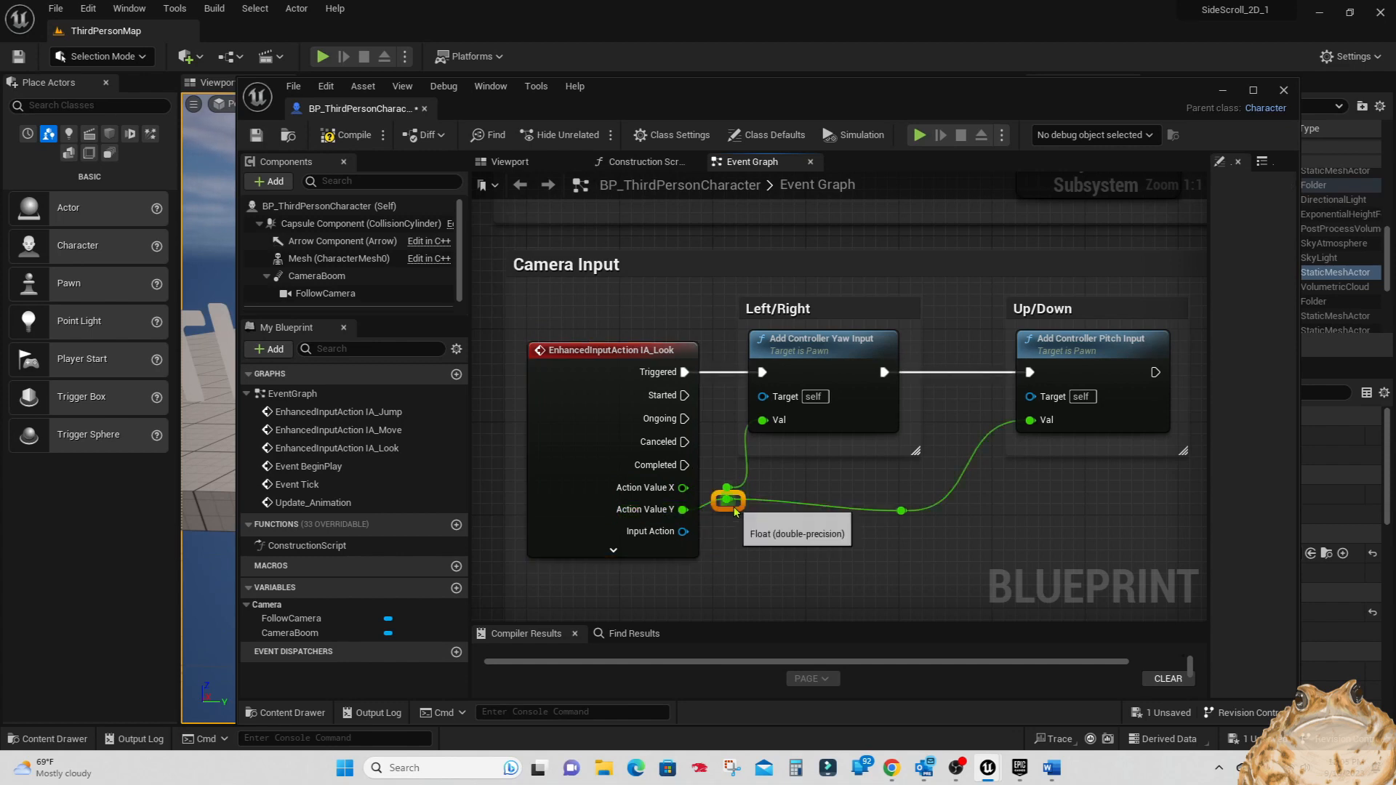
left_click_drag(741, 511, 741, 526)
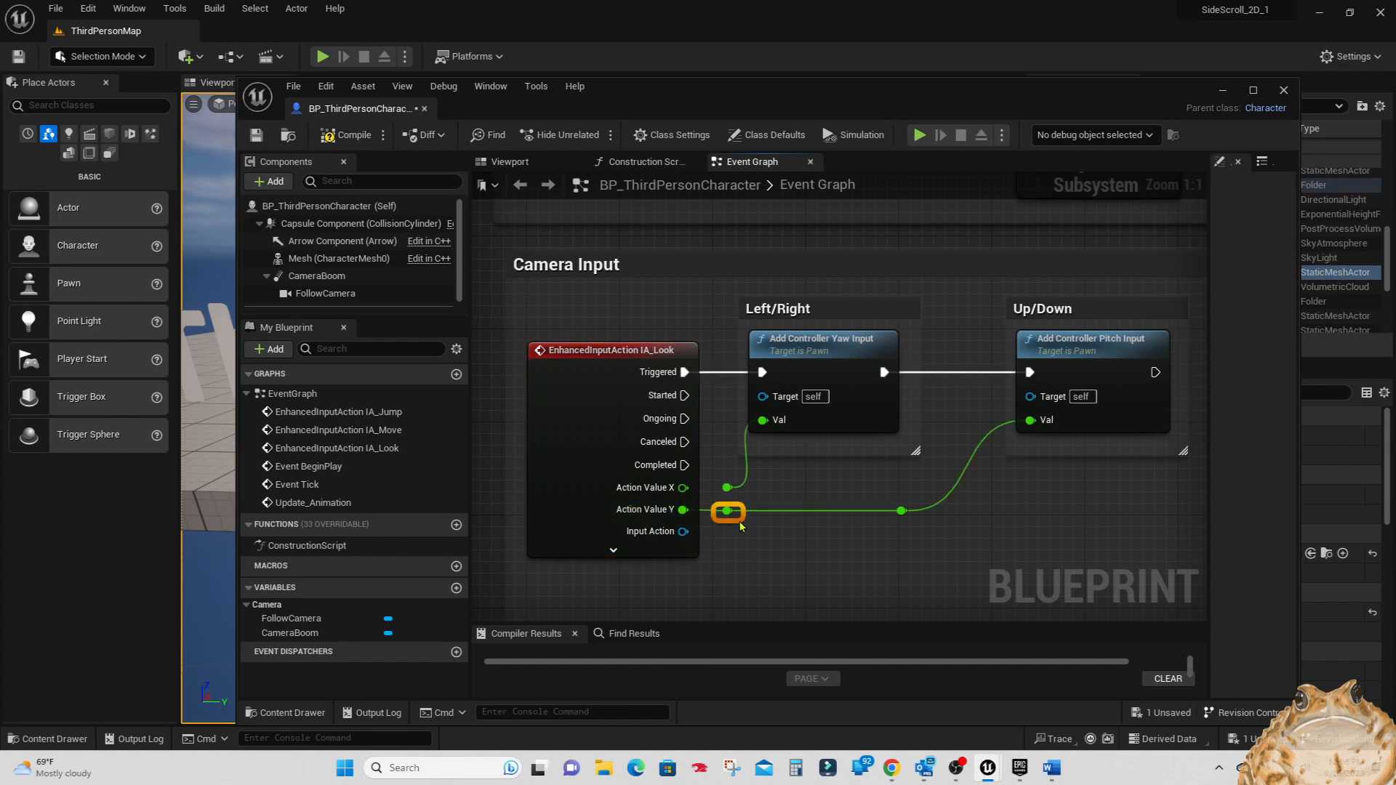
right_click(687, 513)
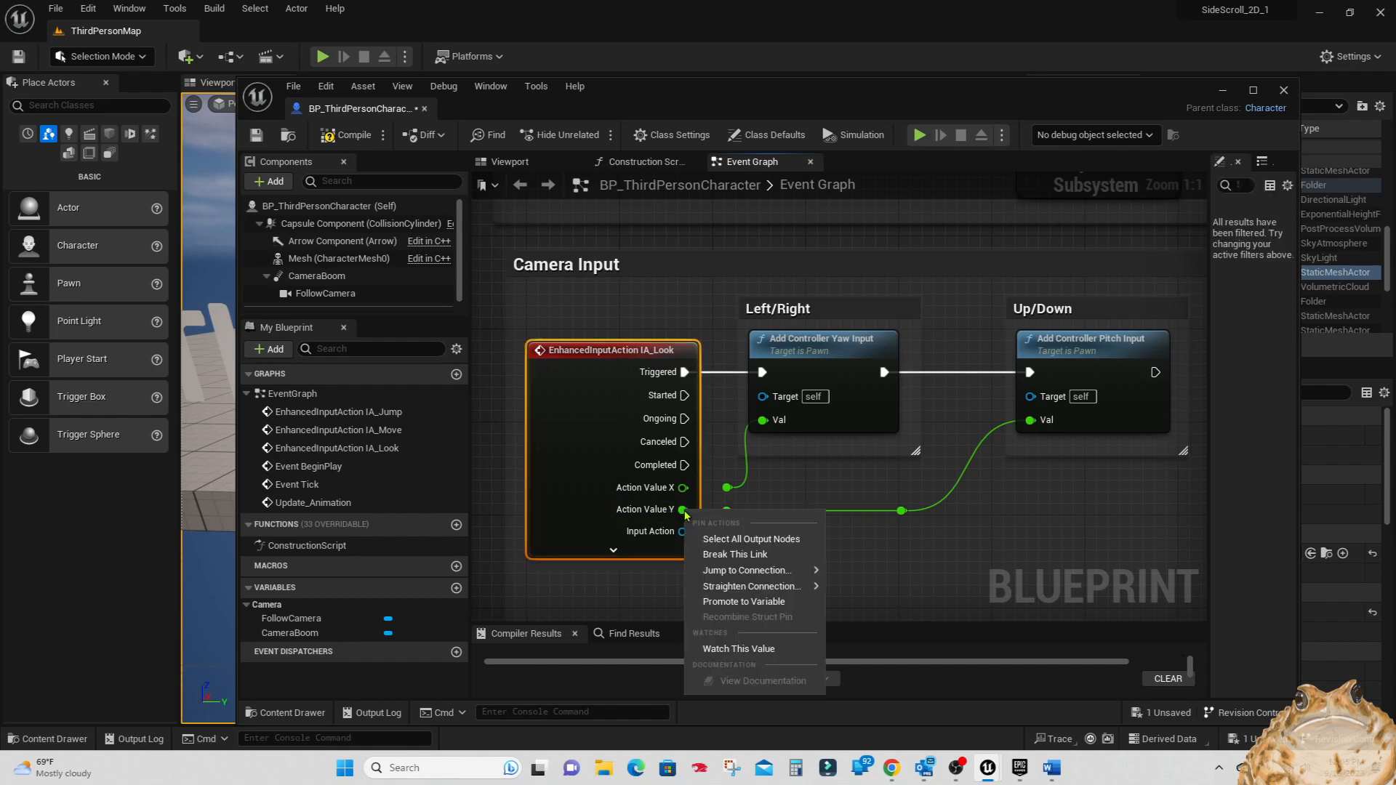
left_click(743, 557)
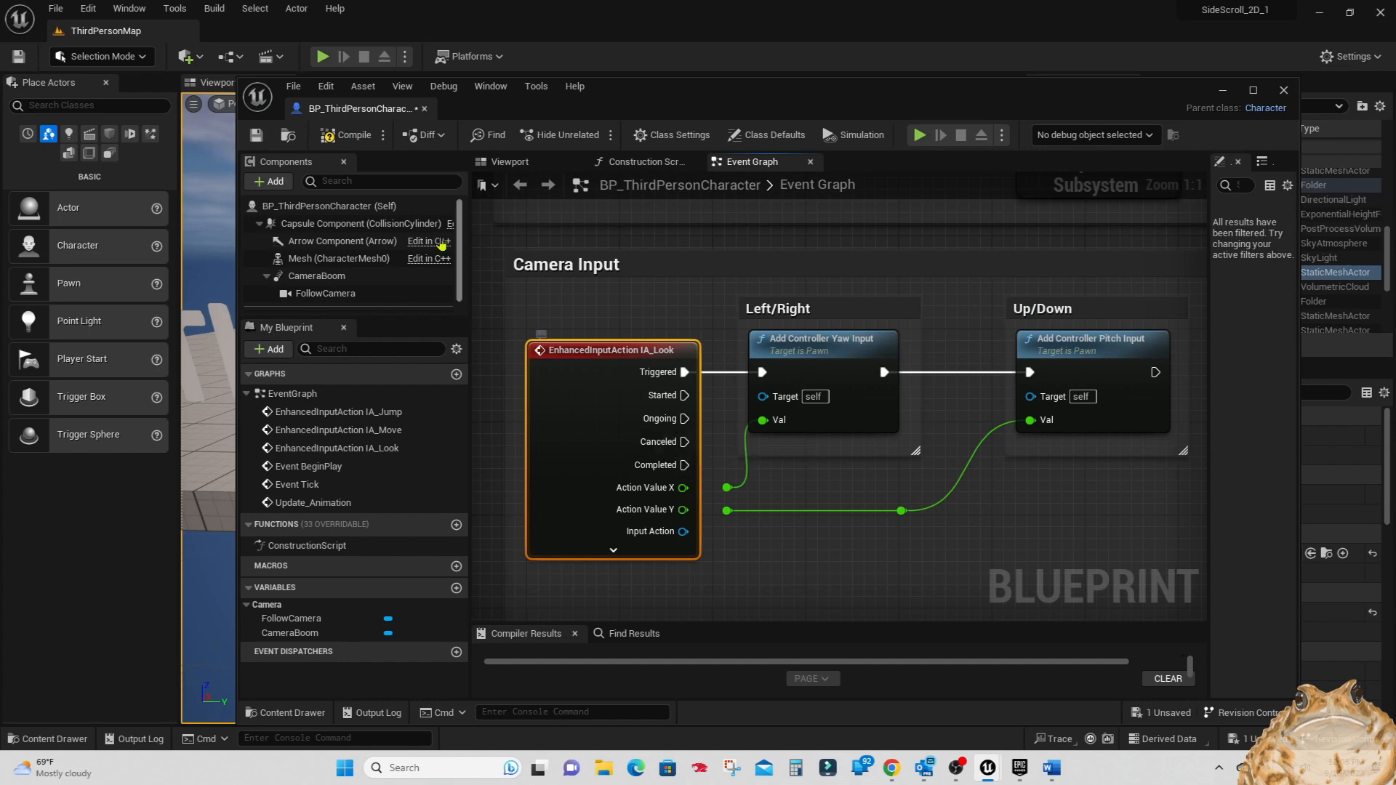
- Compile the character blueprint and play-test the level, running in both directions and jumping, and end the session
left_click(346, 138)
left_click(323, 56)
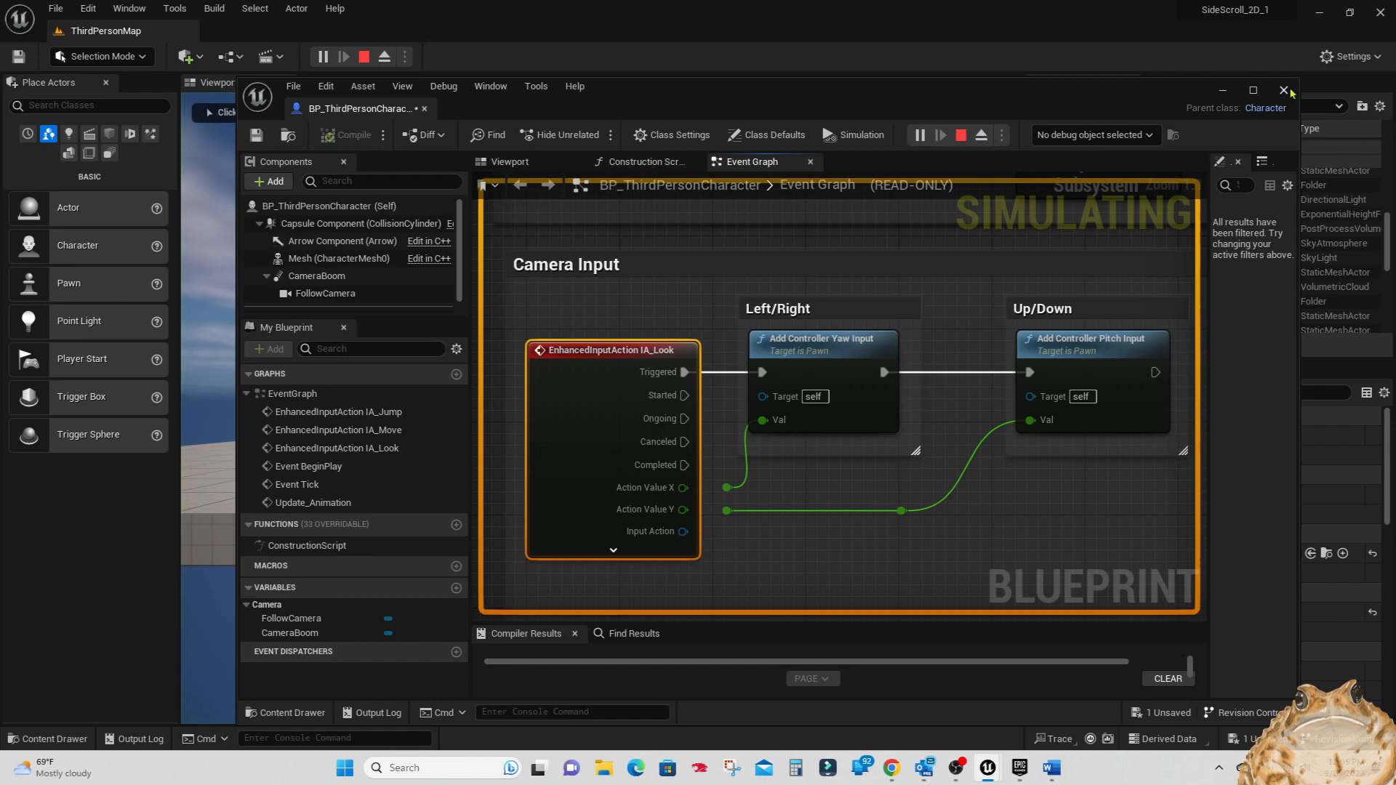
left_click(1223, 93)
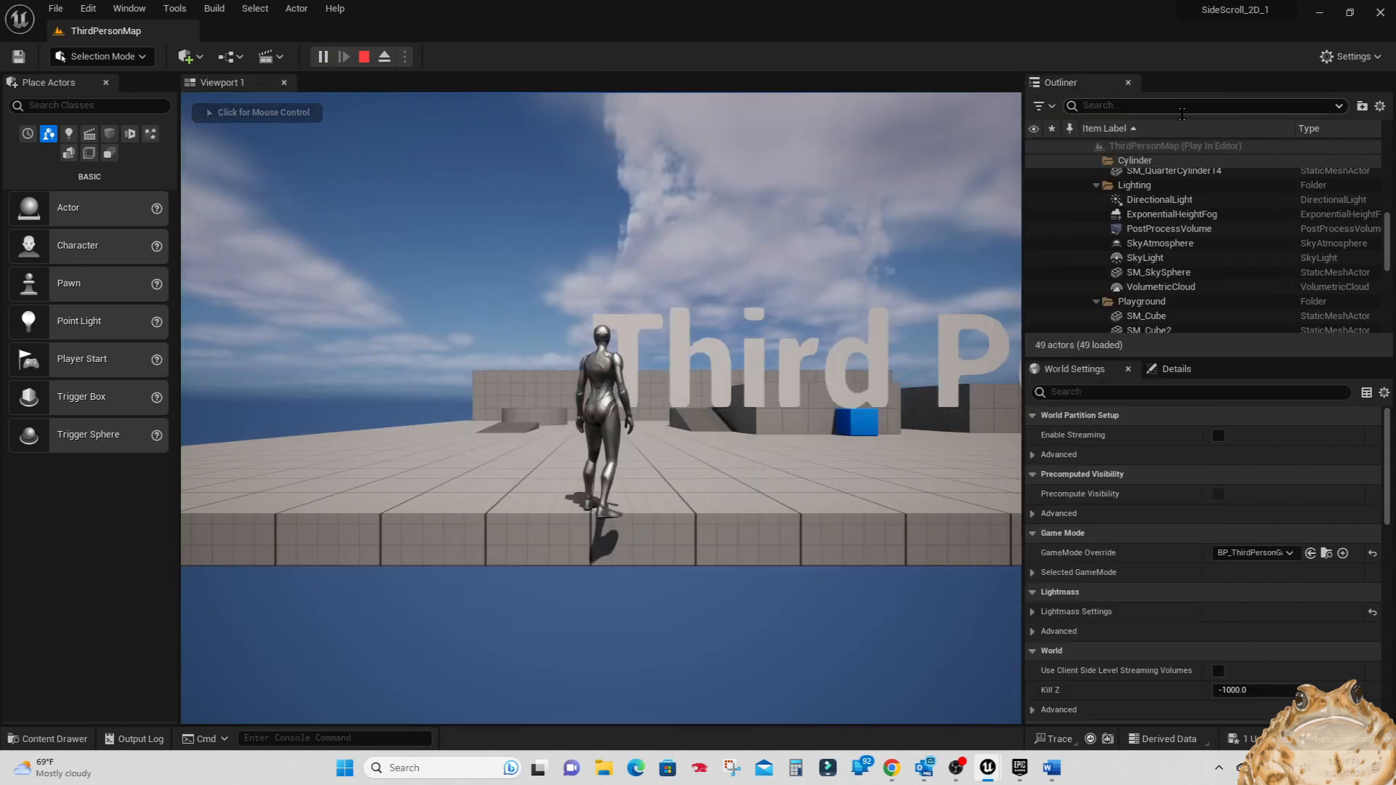
left_click(796, 399)
key("d")
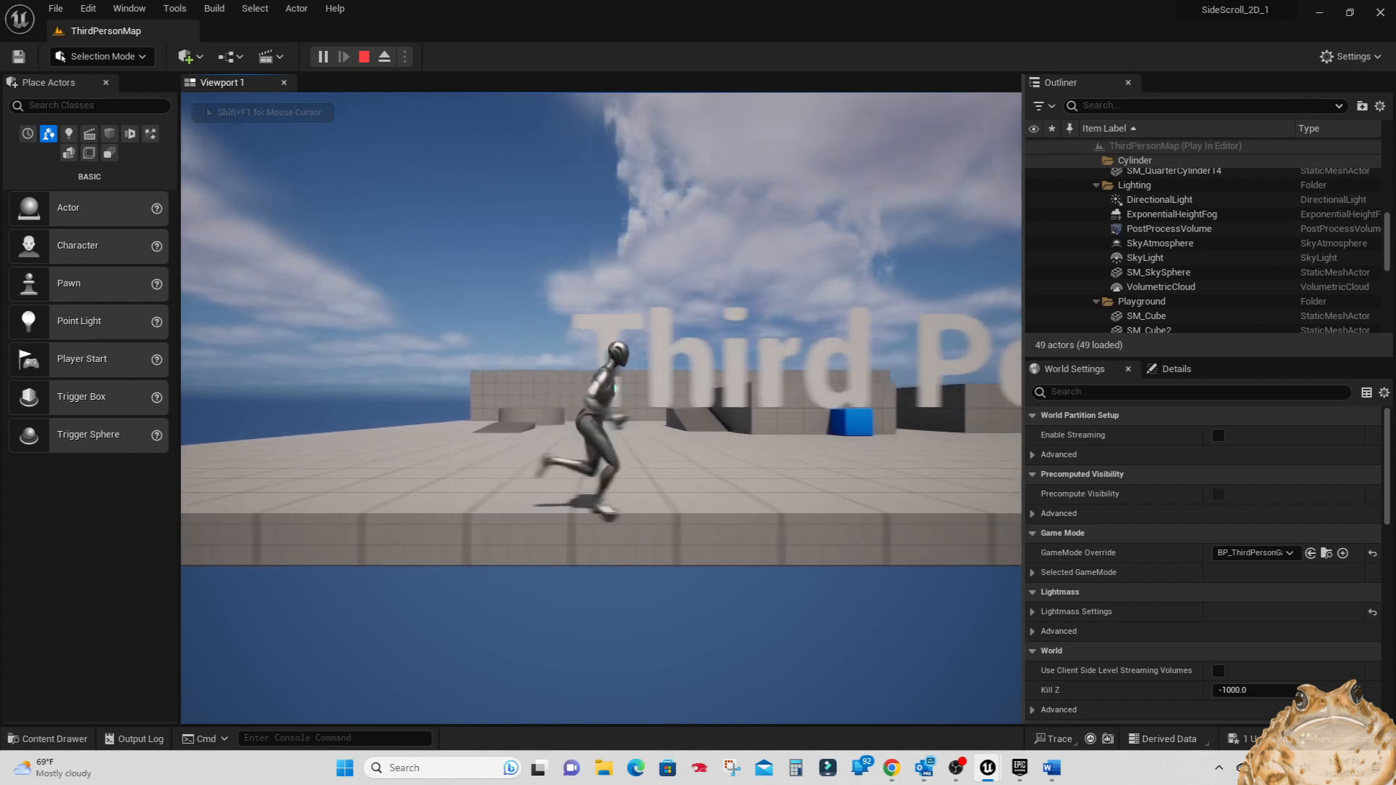
key("a")
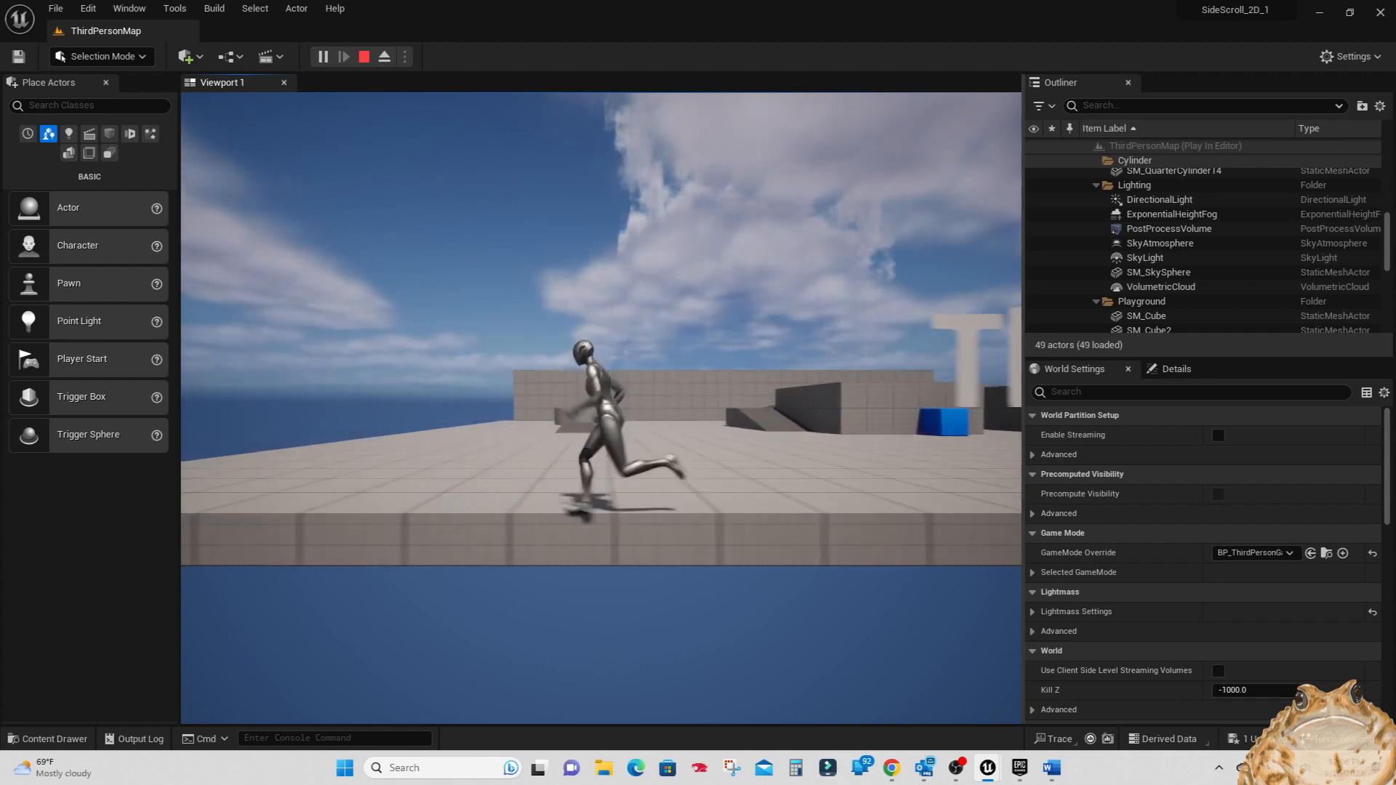
key("space")
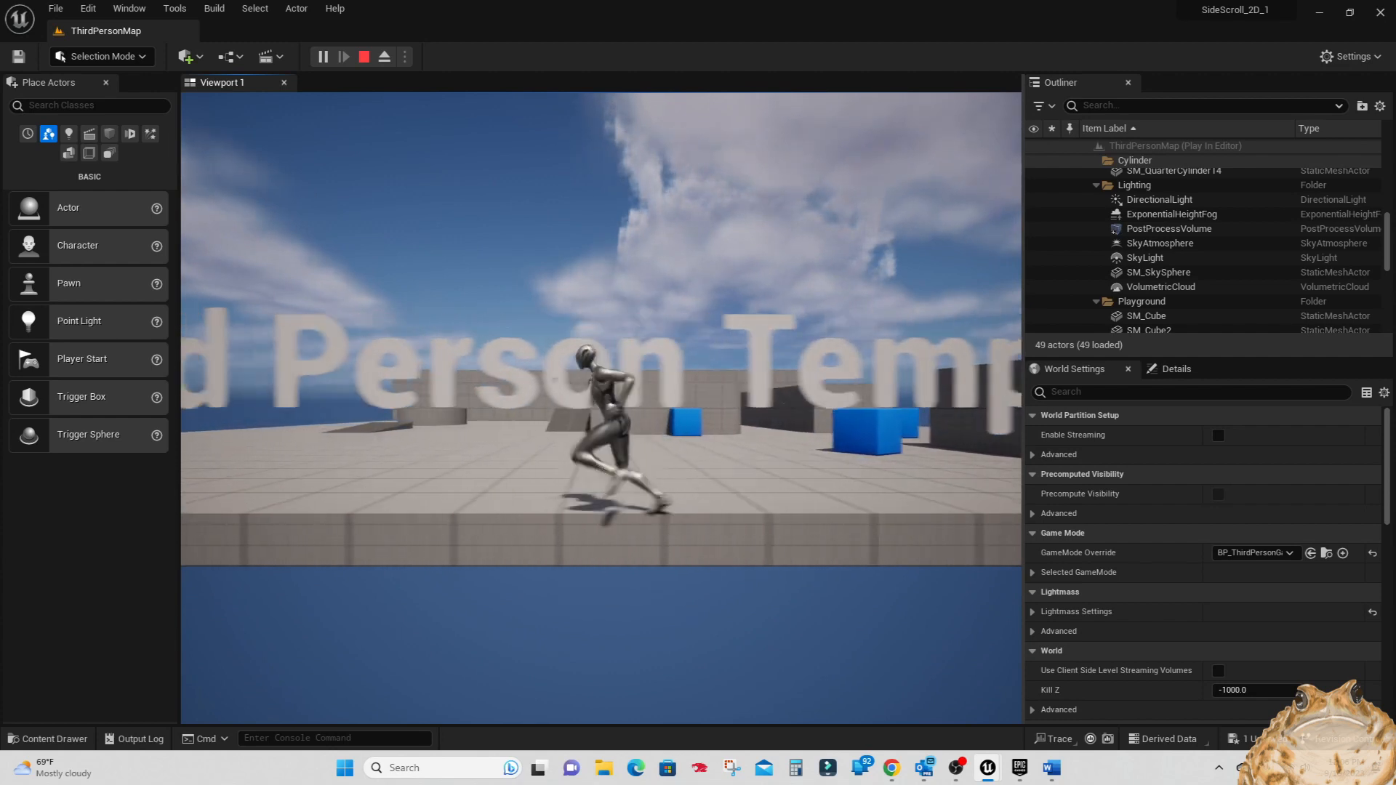
key("d")
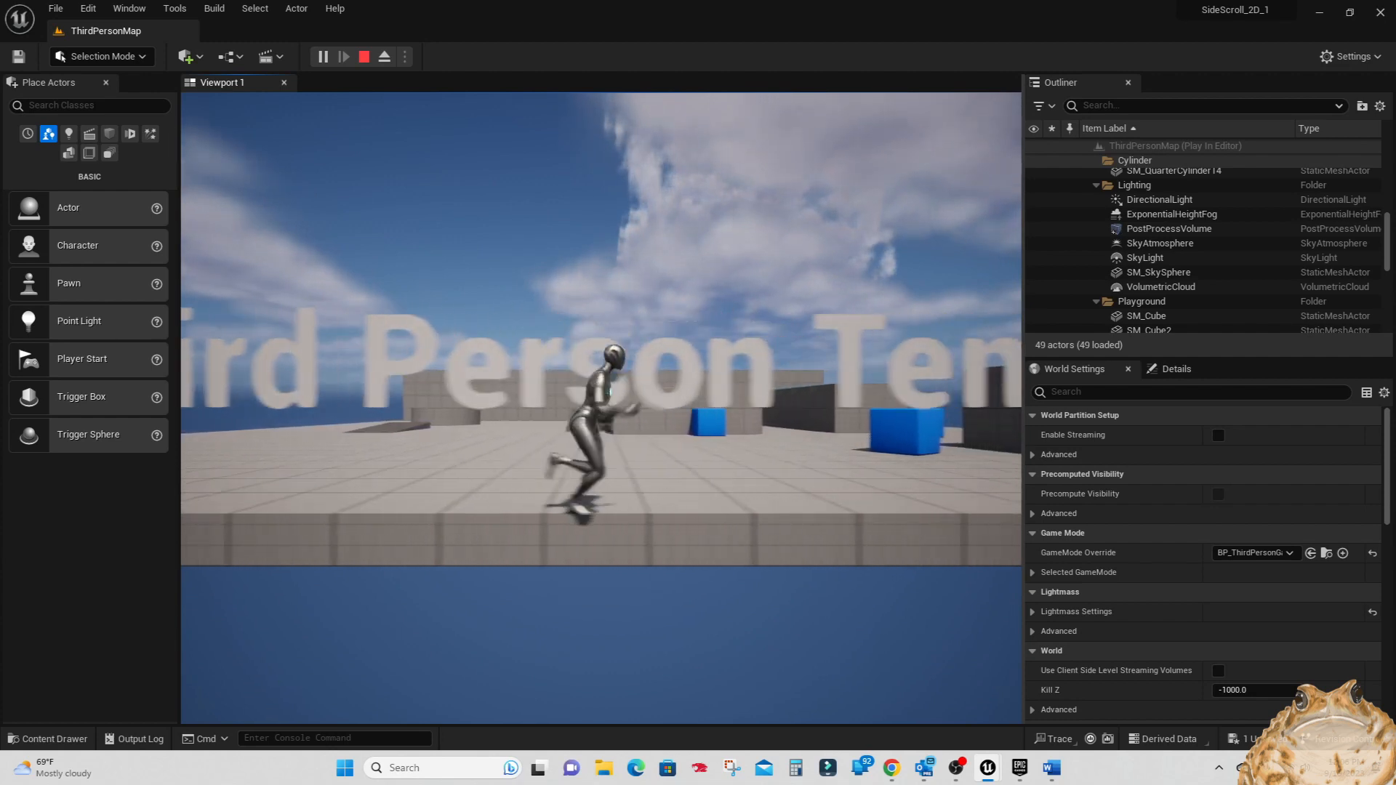
key("a")
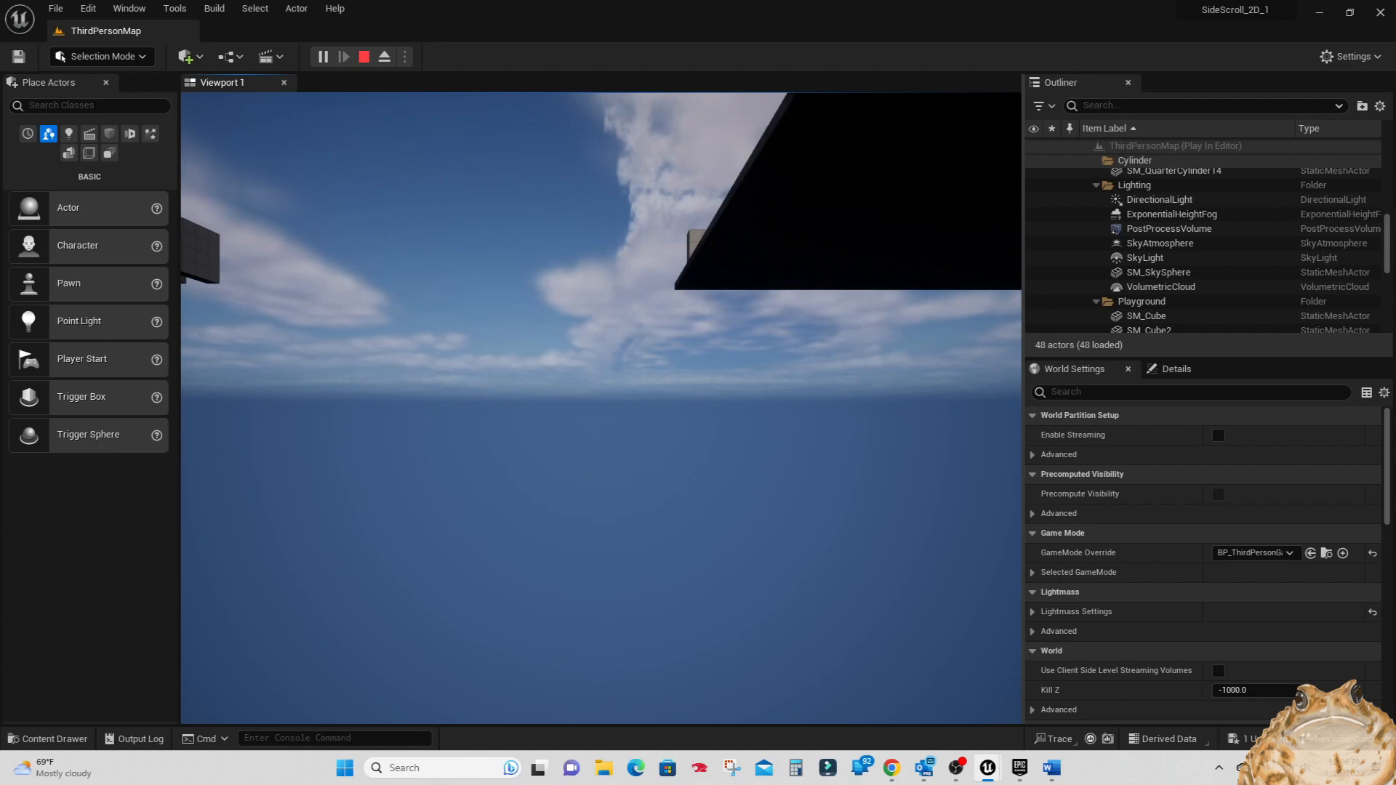
key("Escape")
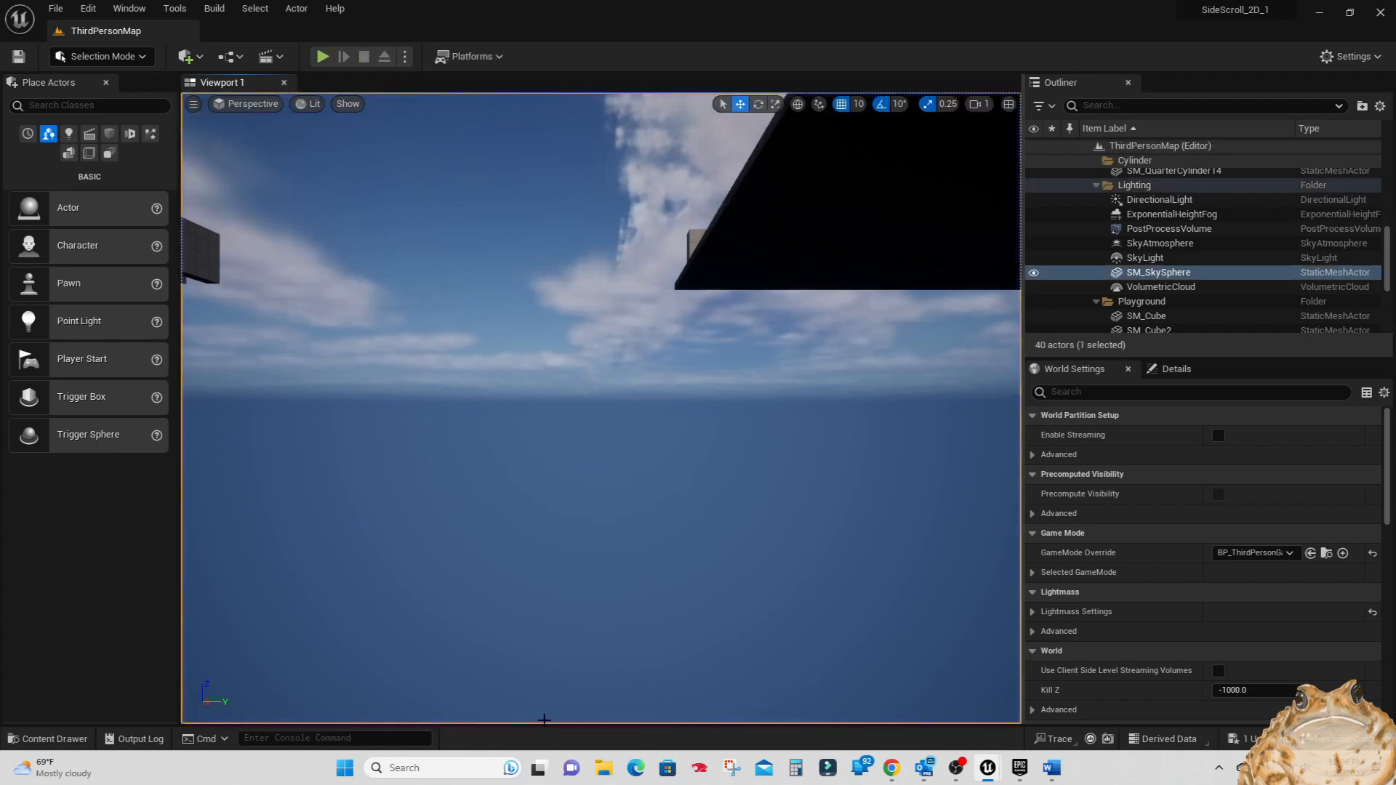
- Switch the level viewport from Perspective to the Top orthographic view
scroll(622, 624, "down", 5)
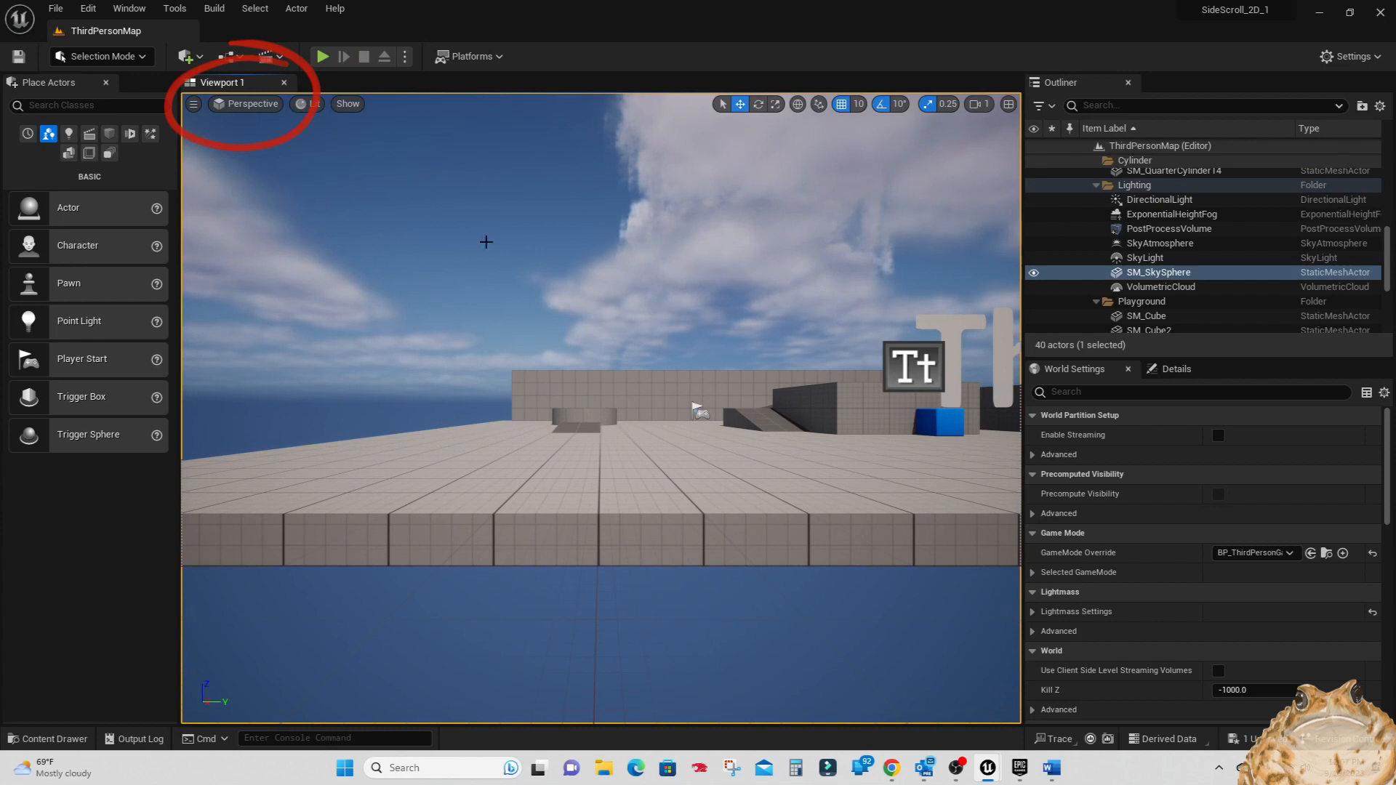
left_click(250, 103)
left_click(259, 157)
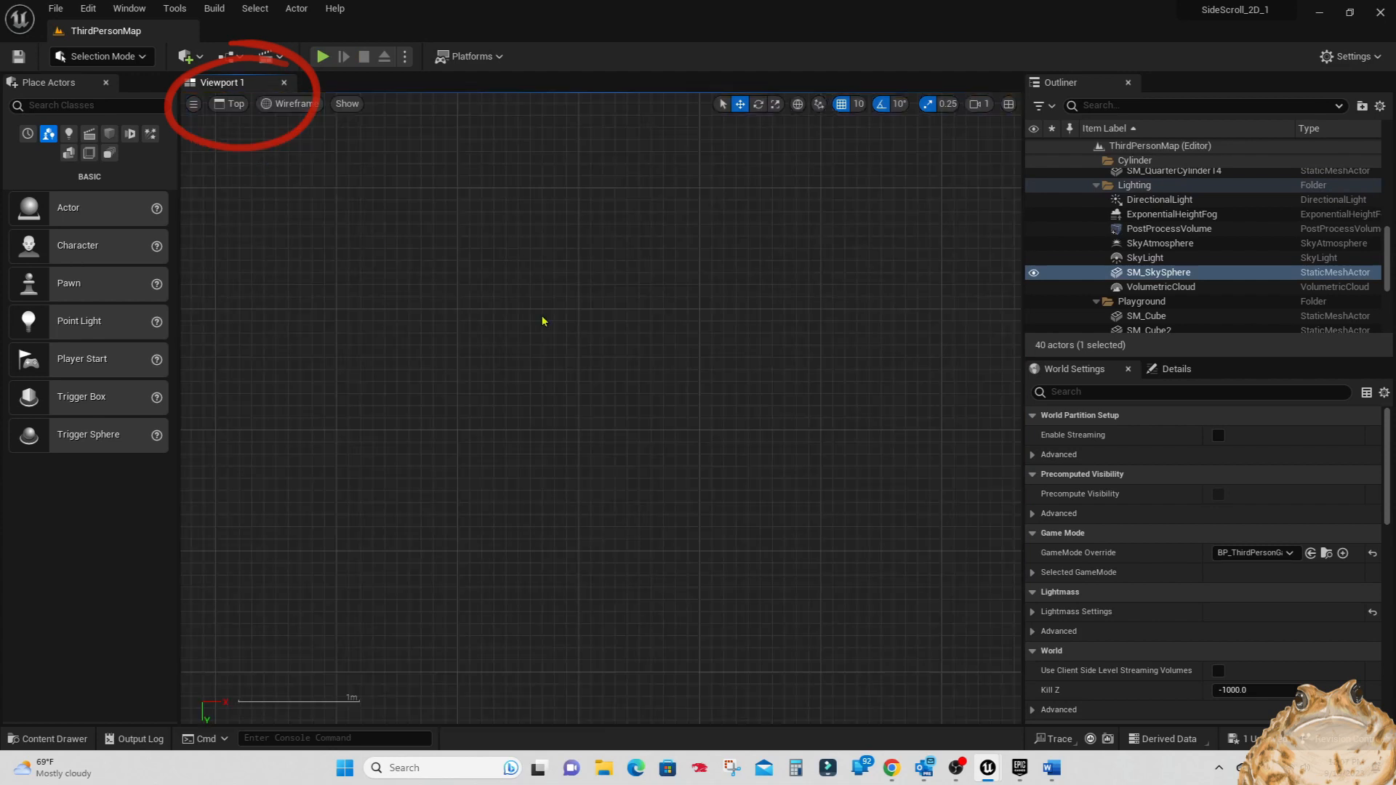
- Move the TextRenderActor along X across the playground floor to just beside the far side wall
scroll(654, 420, "down", 5)
scroll(657, 423, "down", 3)
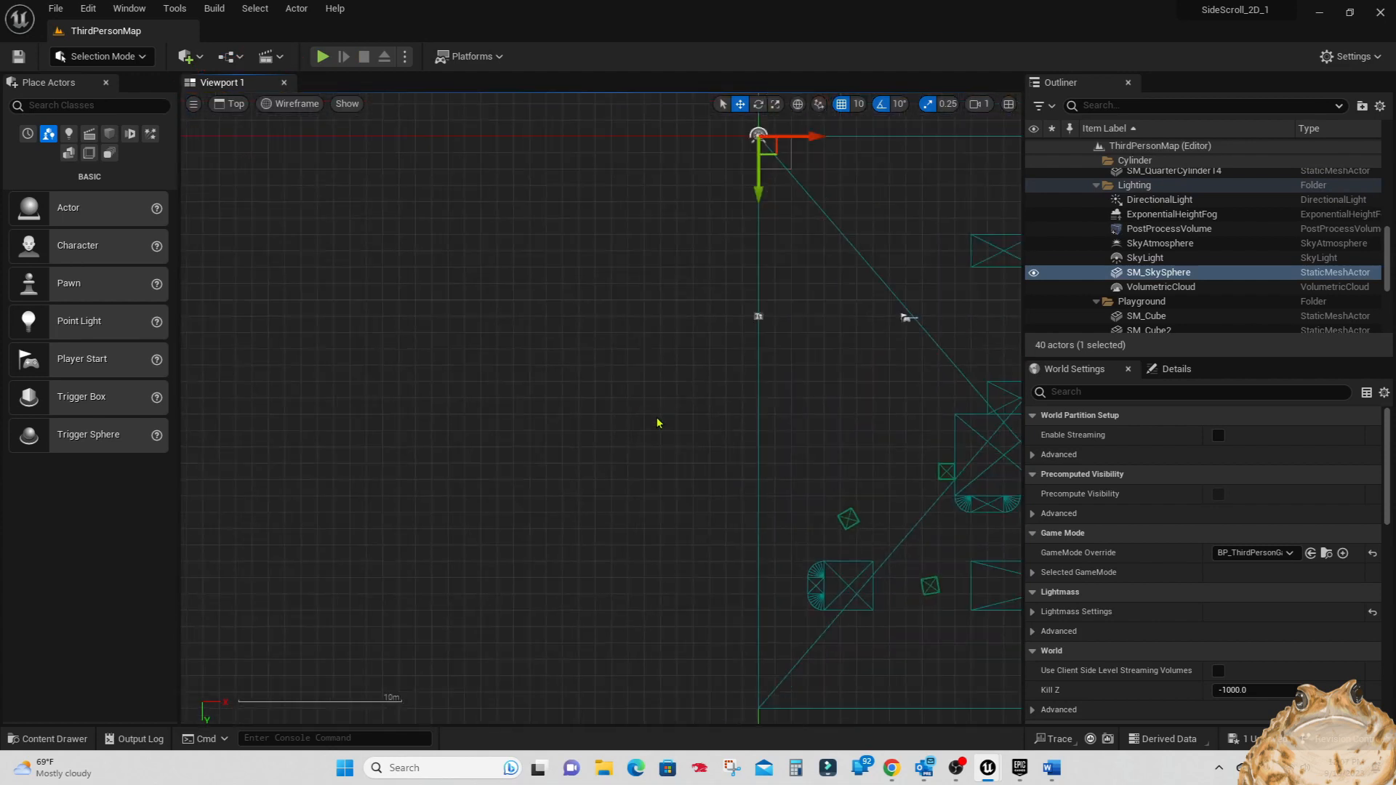
right_click_drag(660, 415, 570, 399)
scroll(622, 347, "up", 4)
left_click(693, 281)
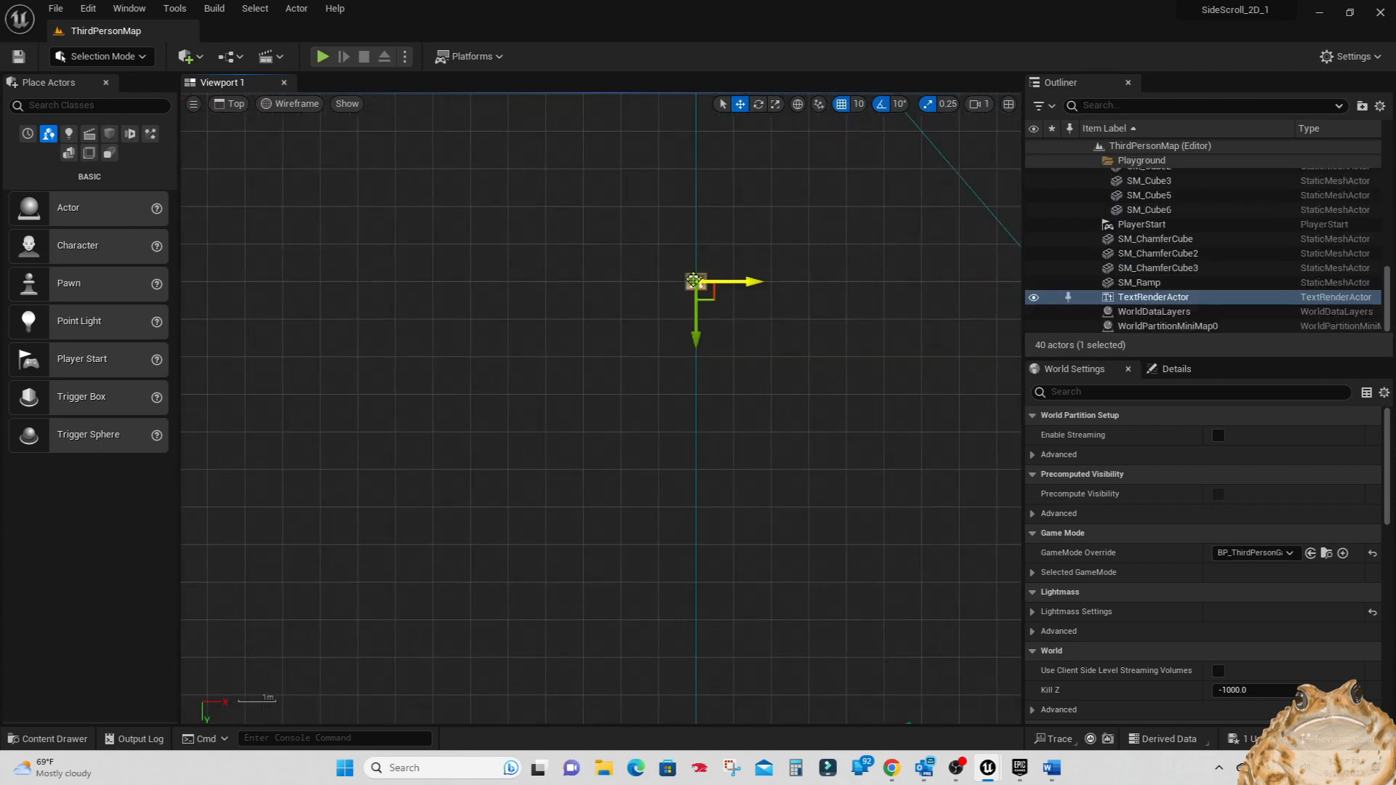
right_click_drag(623, 400, 274, 404)
left_click_drag(378, 286, 926, 286)
right_click_drag(792, 415, 289, 412)
left_click_drag(447, 290, 1012, 293)
right_click_drag(1012, 294, 758, 320)
left_click_drag(758, 320, 707, 328)
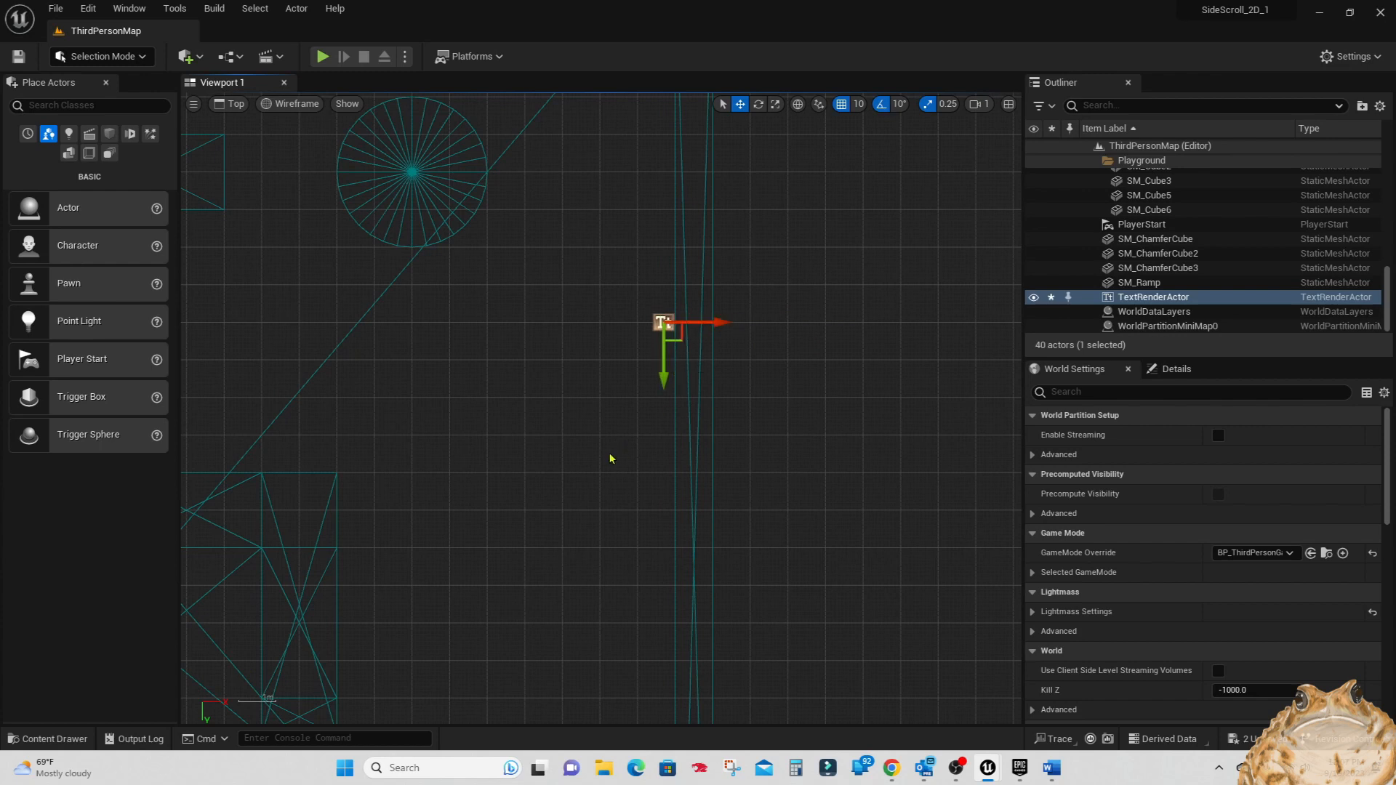
- Move the PlayerStart to just inside the low-X edge of the playground floor and nudge it closer to that edge
scroll(611, 458, "down", 7)
right_click_drag(716, 488, 1007, 378)
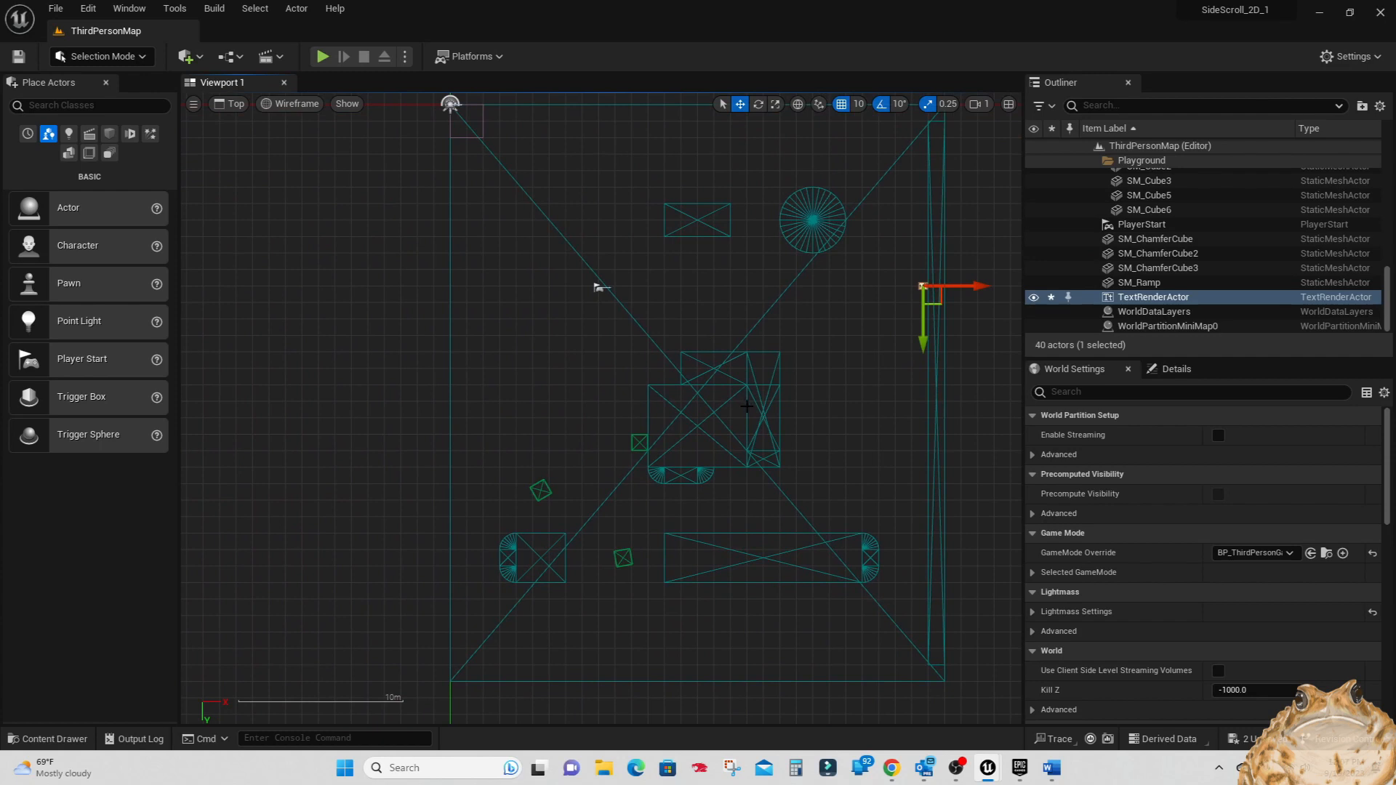
right_click_drag(445, 221, 384, 411)
left_click(457, 259)
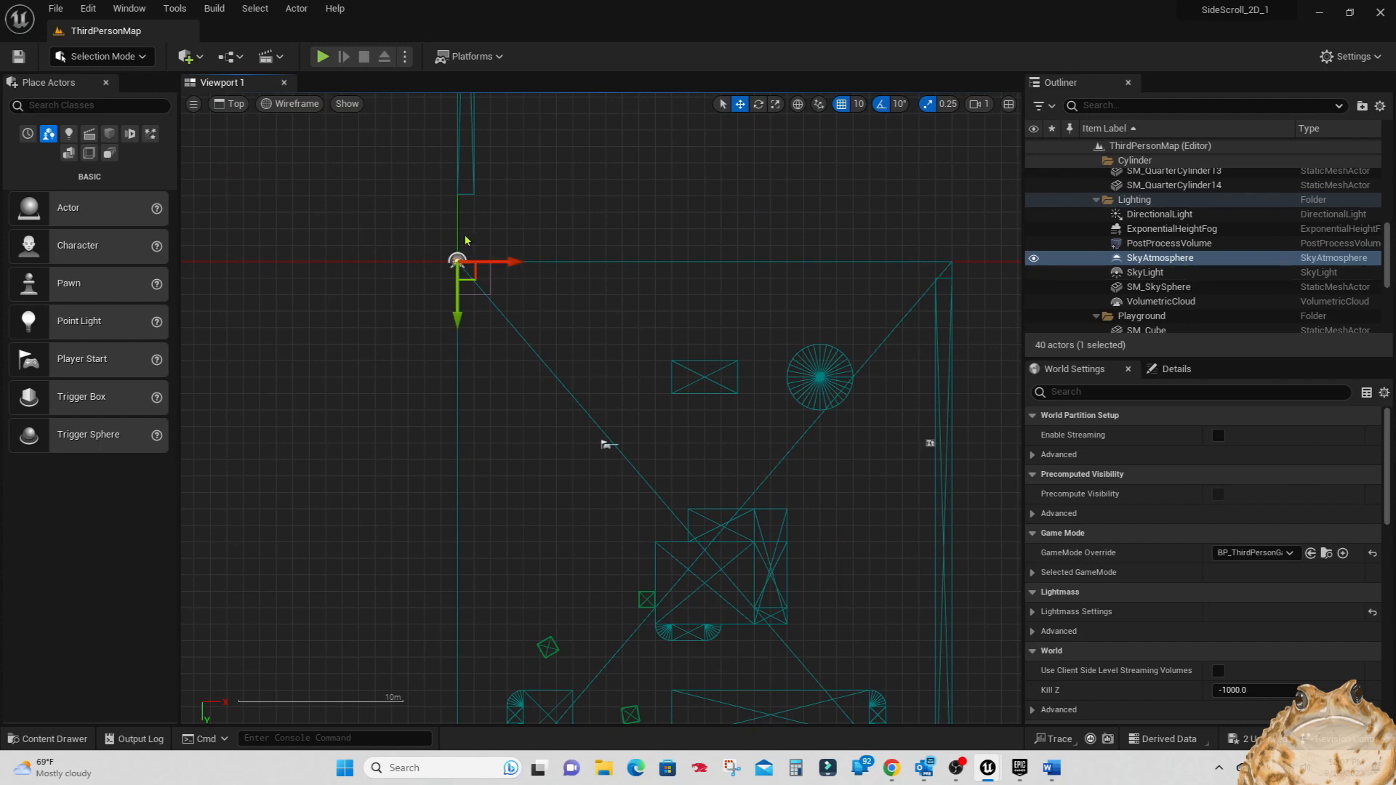
right_click_drag(365, 422, 539, 259)
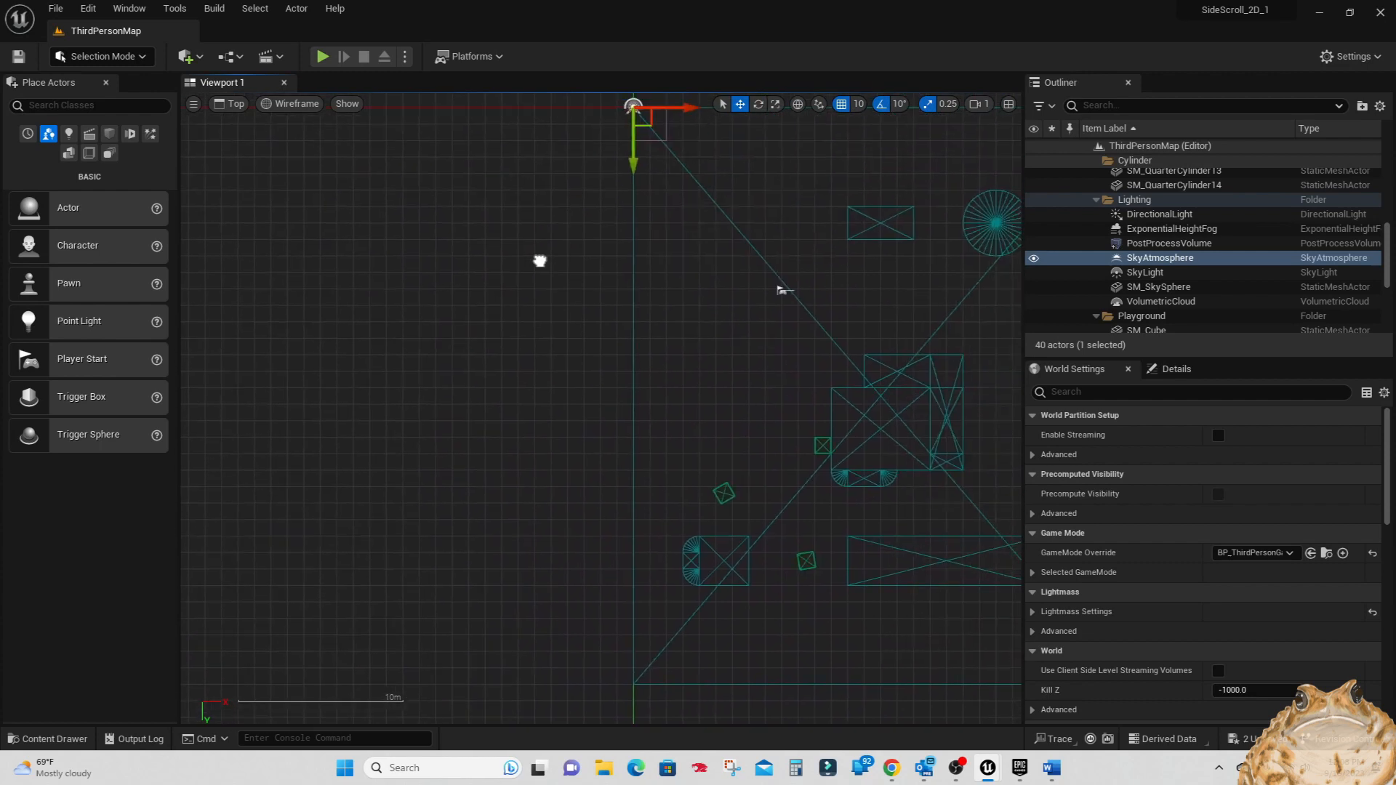
left_click(779, 295)
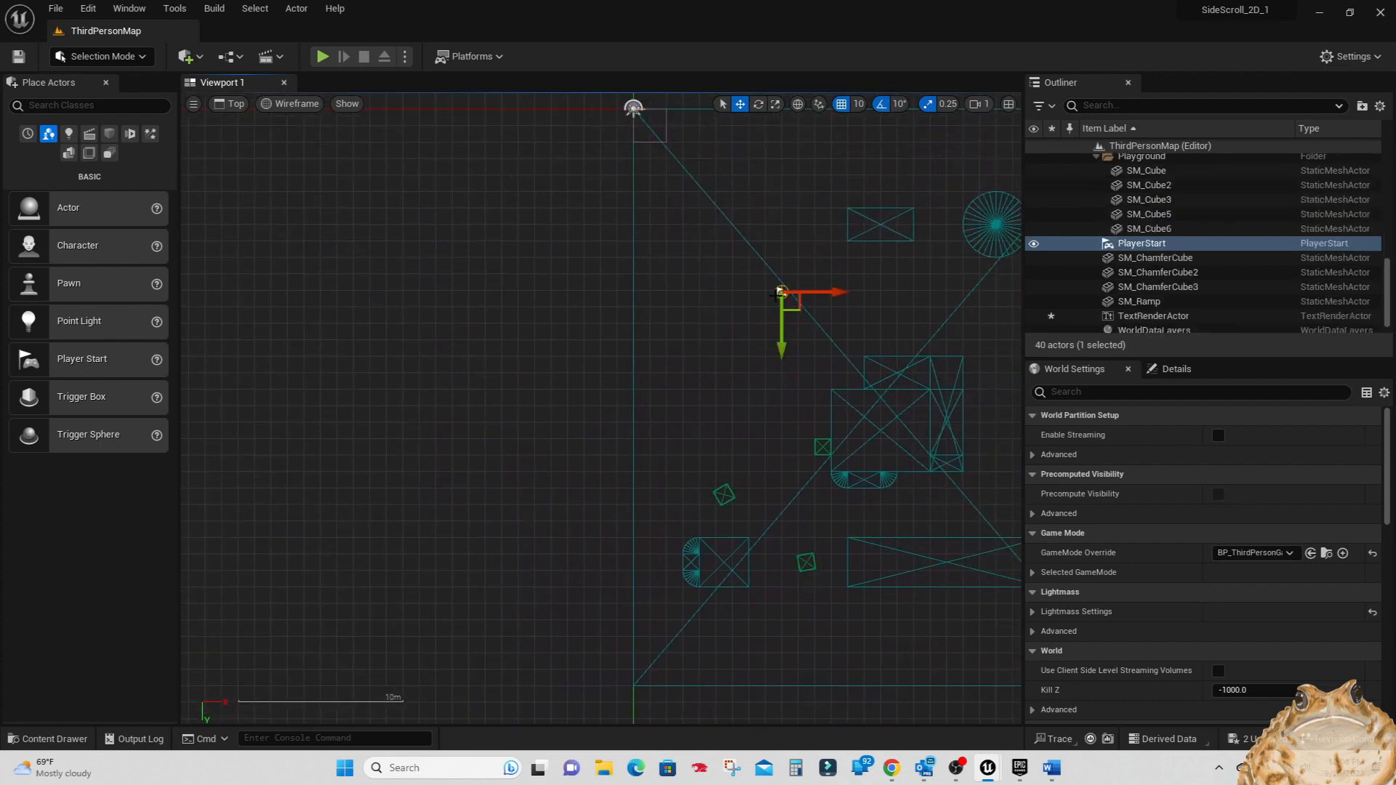
left_click_drag(799, 299, 665, 349)
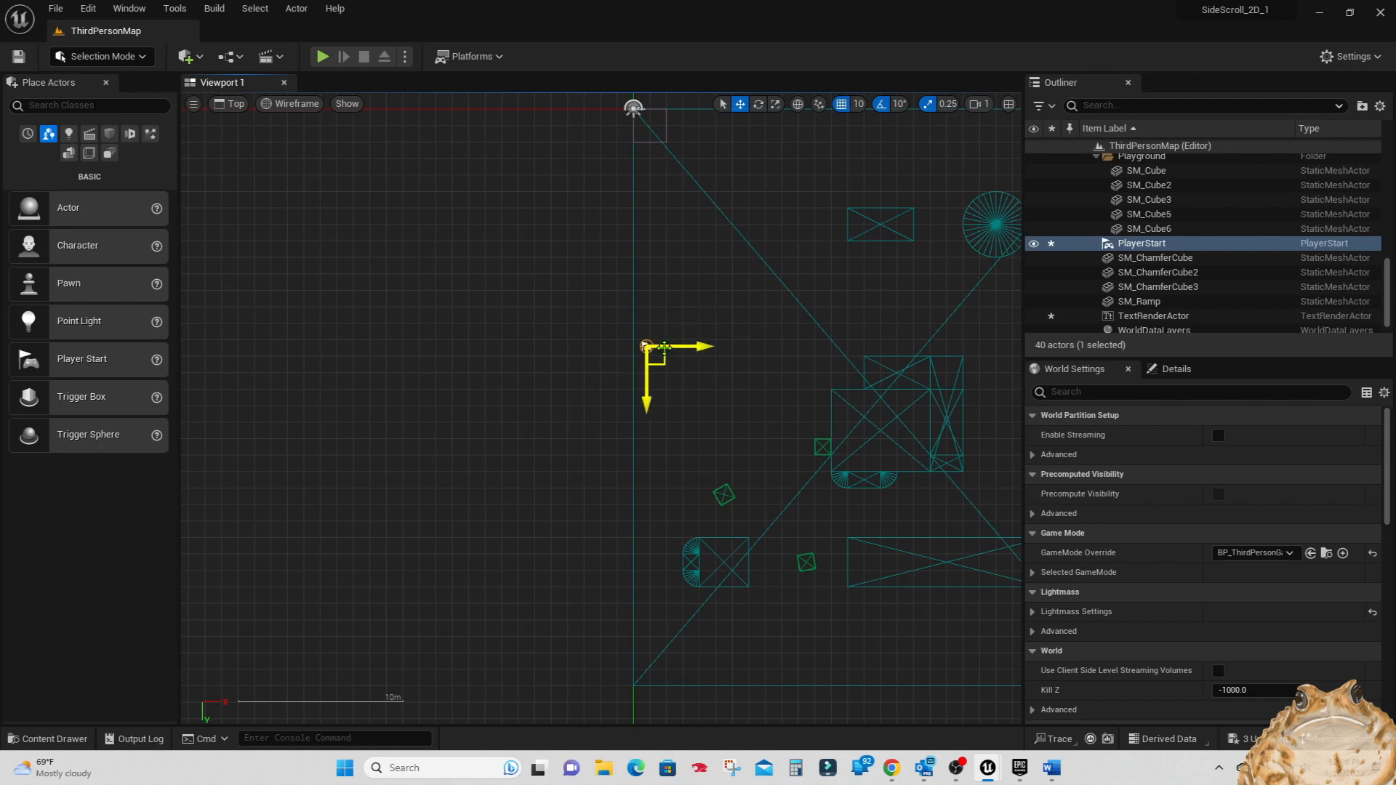
scroll(651, 407, "up", 5)
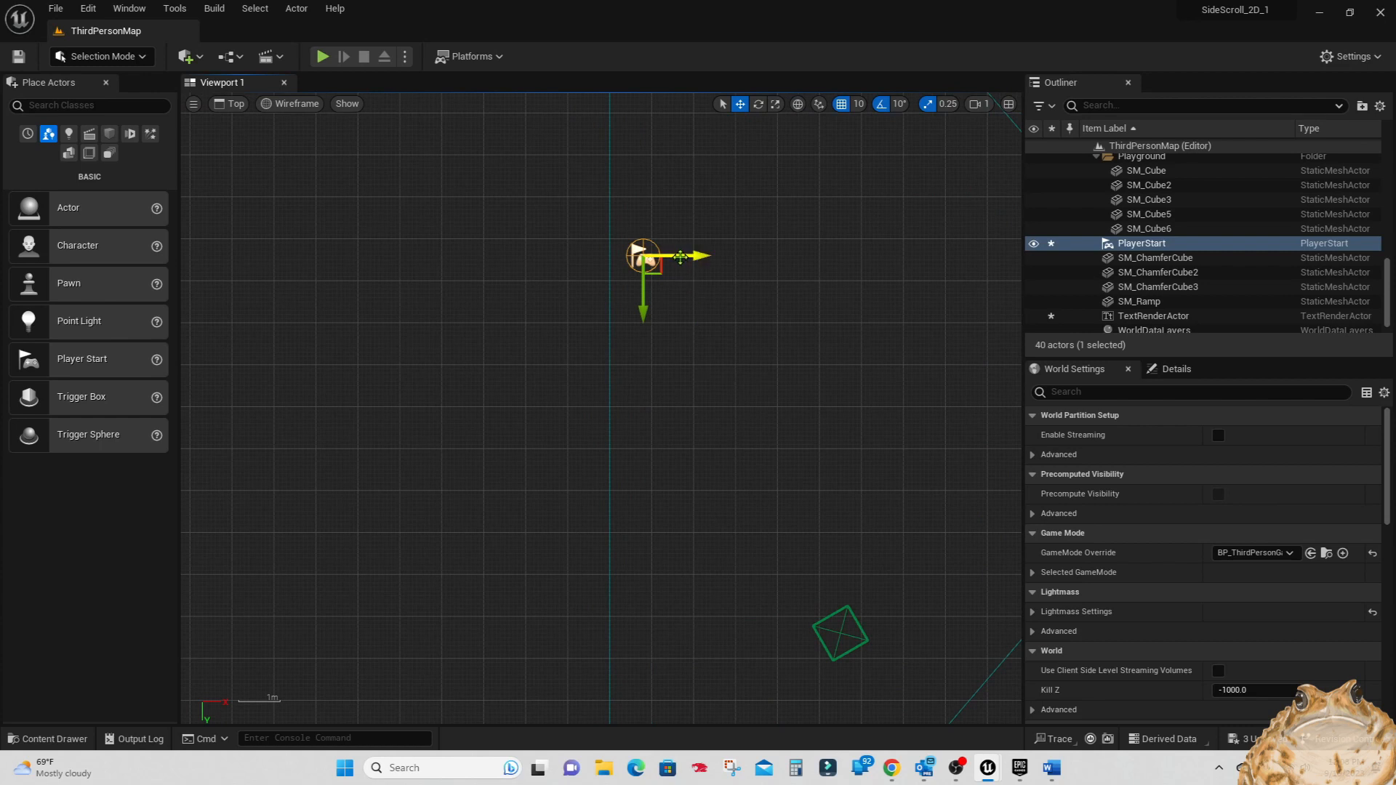
left_click_drag(681, 256, 672, 257)
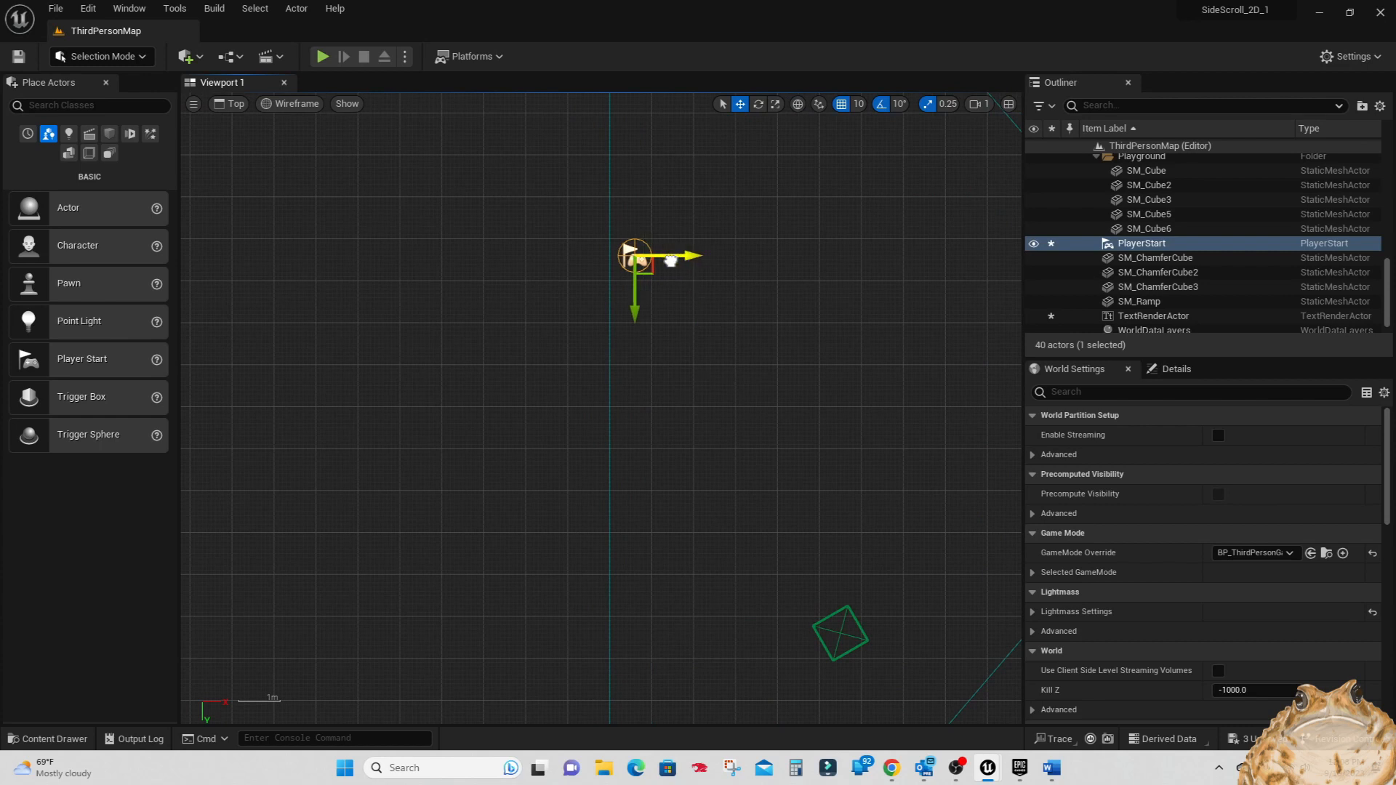
left_click_drag(671, 262, 669, 262)
- Select the SM_Cube5 wall beyond the floor's origin corner and switch the viewport to the Back orthographic view
scroll(660, 343, "down", 5)
scroll(664, 355, "down", 1)
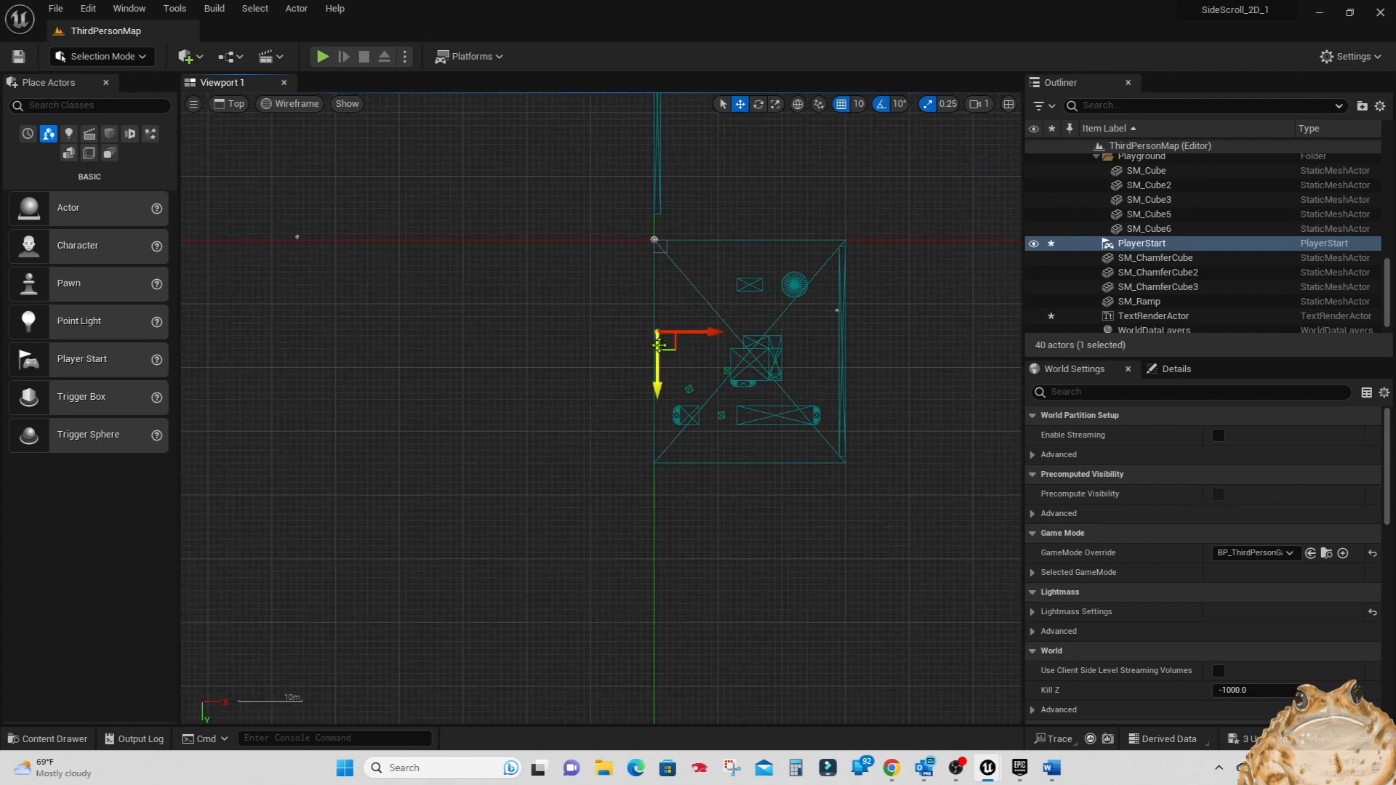
right_click_drag(612, 299, 588, 410)
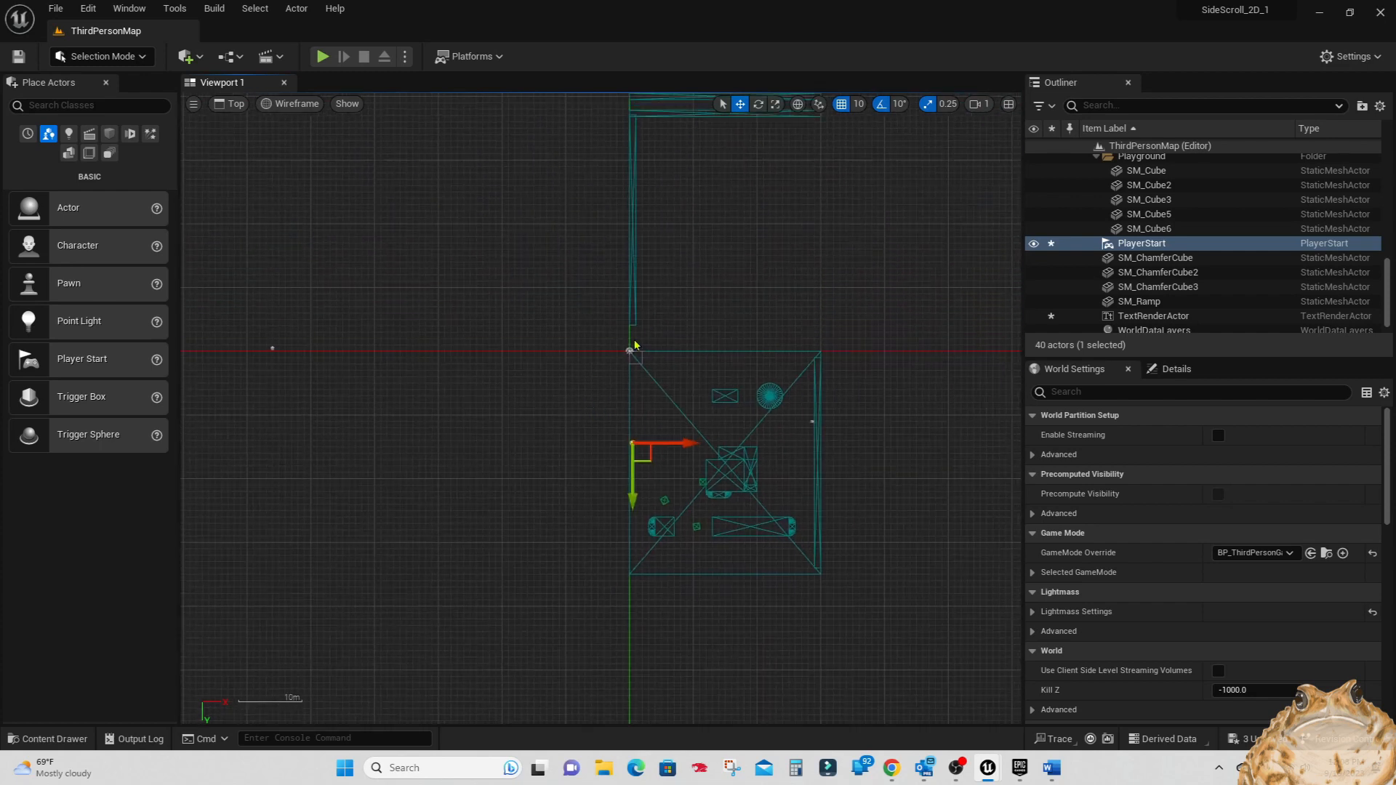
left_click(634, 317)
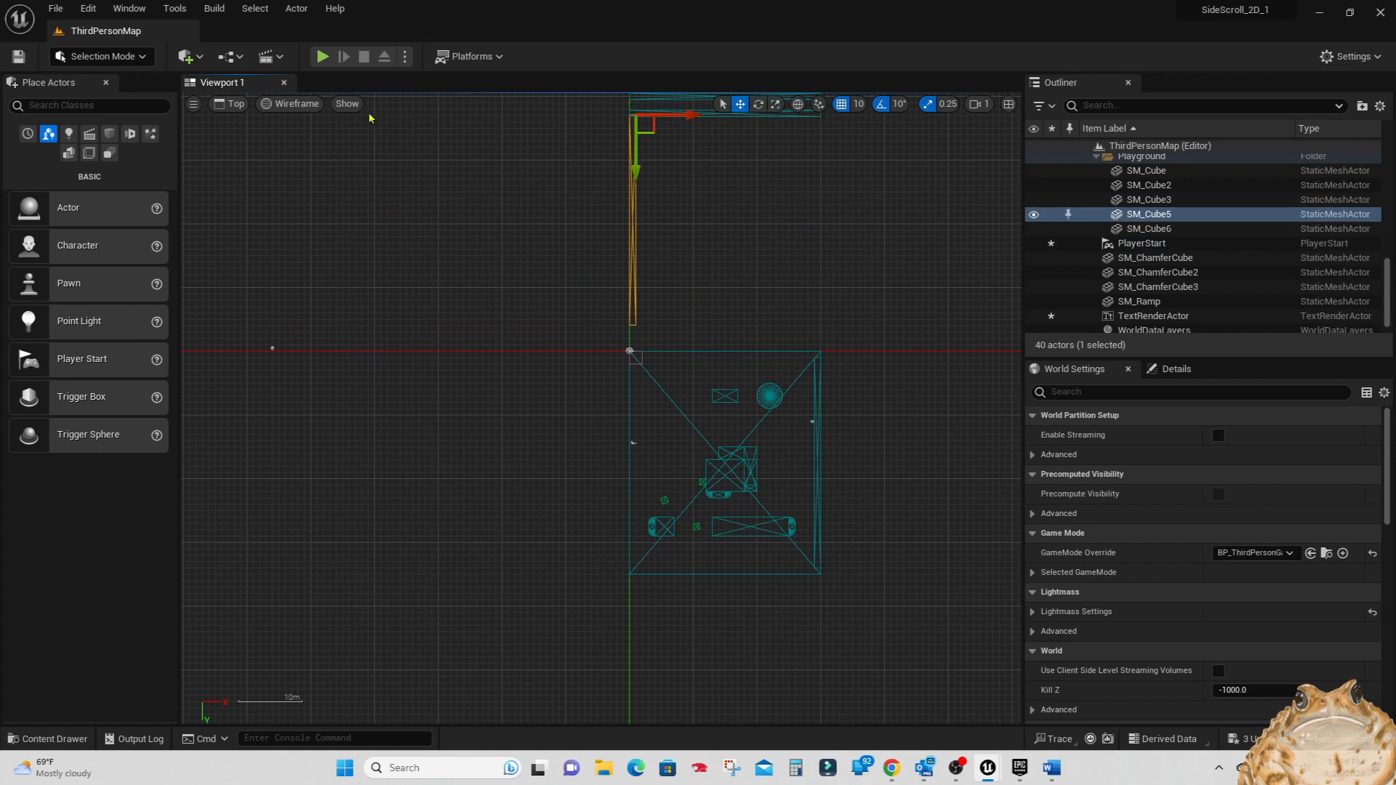
left_click(234, 106)
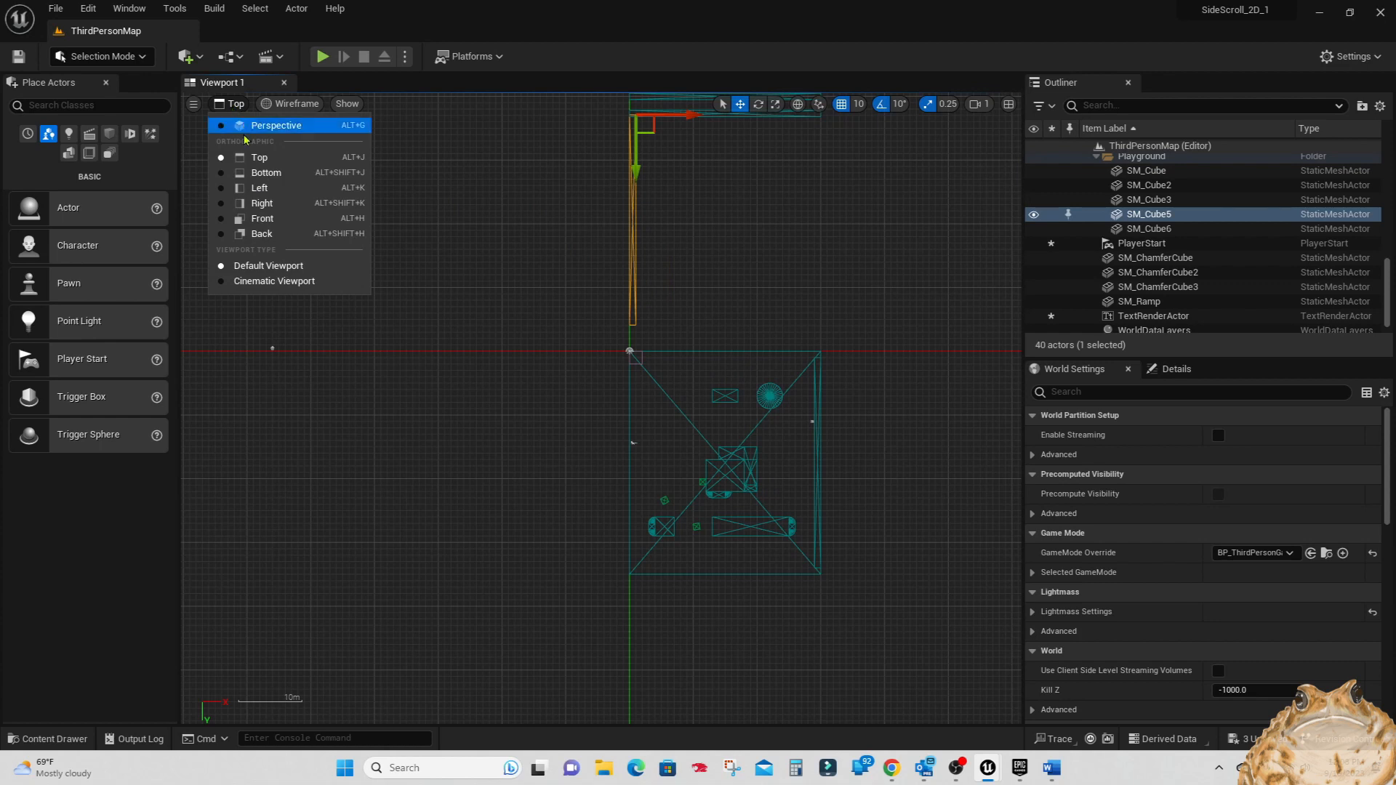
left_click(262, 234)
scroll(568, 424, "up", 7)
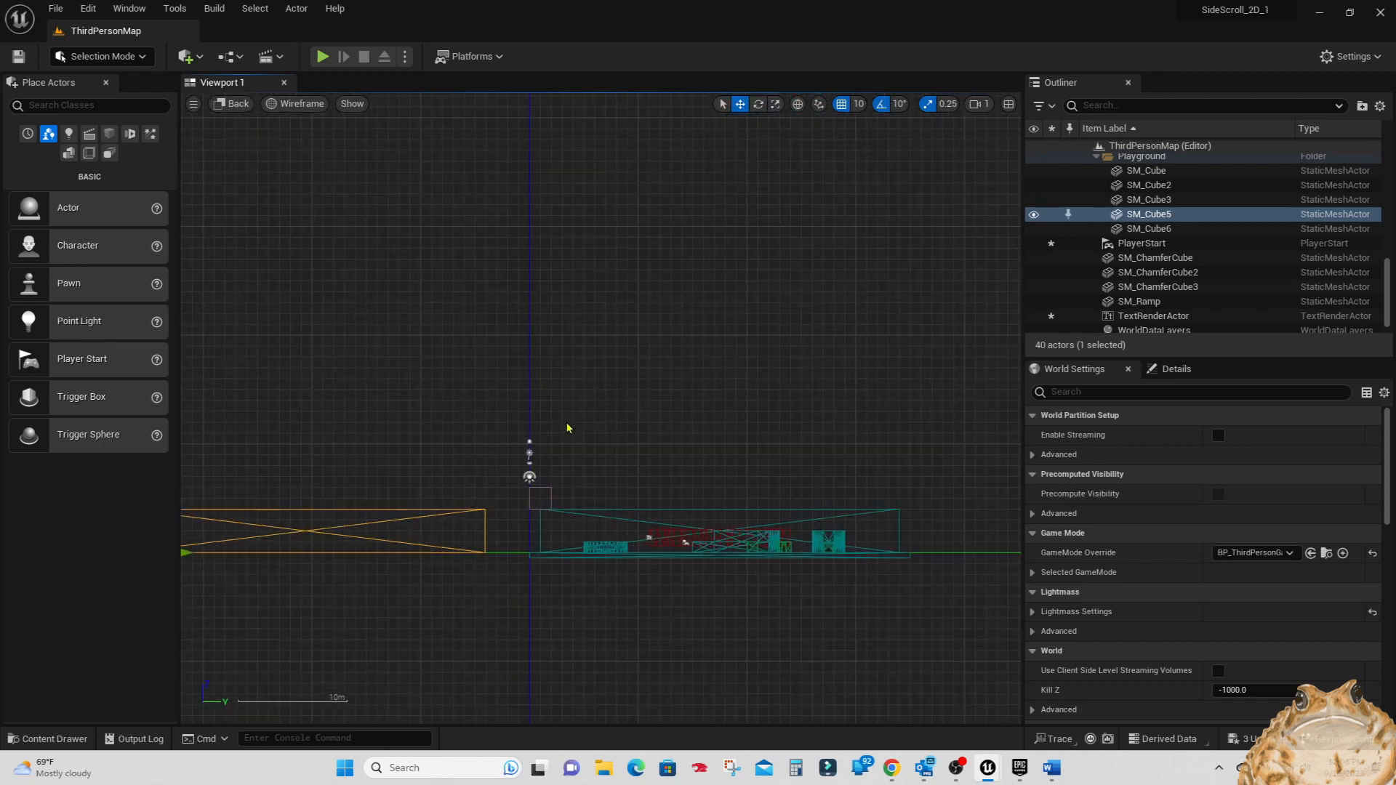
right_click_drag(560, 431, 733, 229)
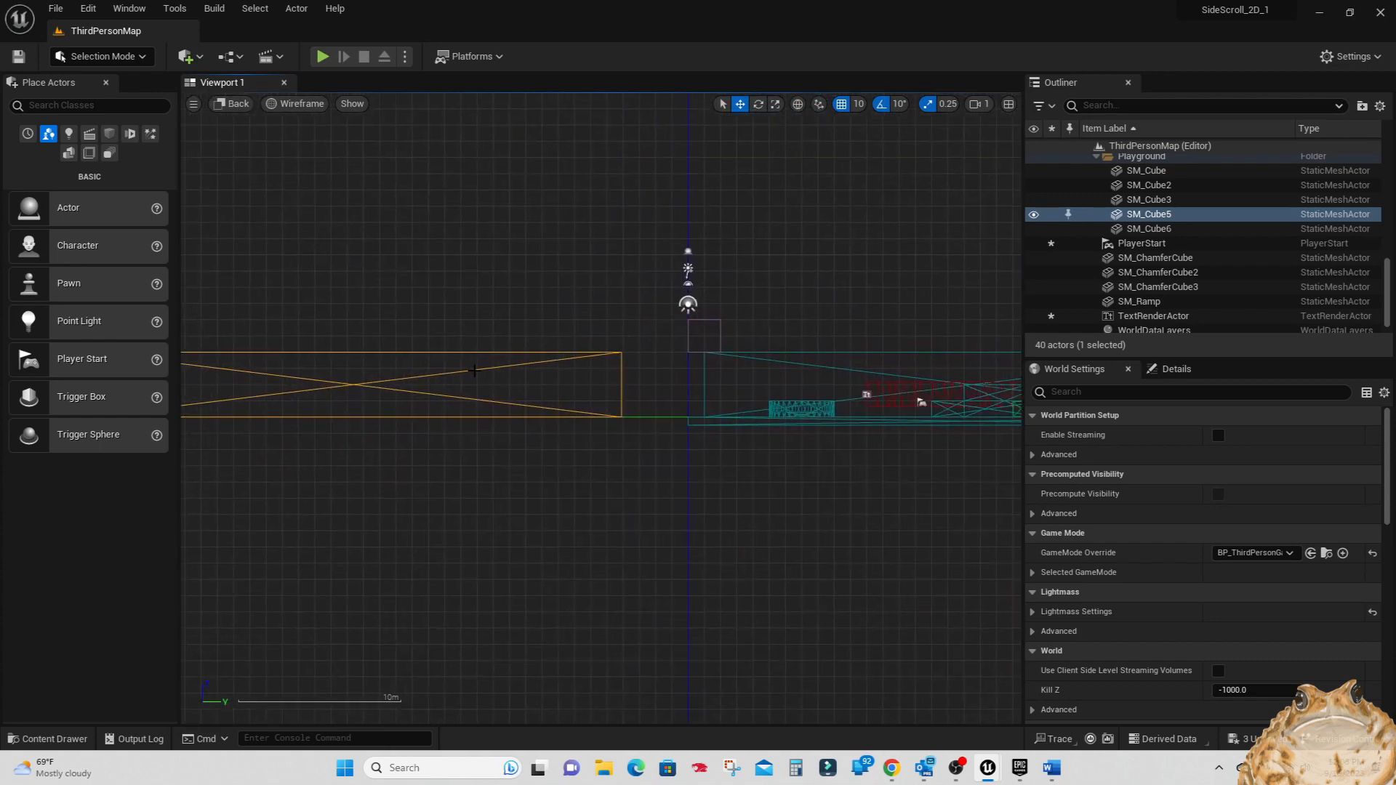
right_click_drag(415, 367, 587, 322)
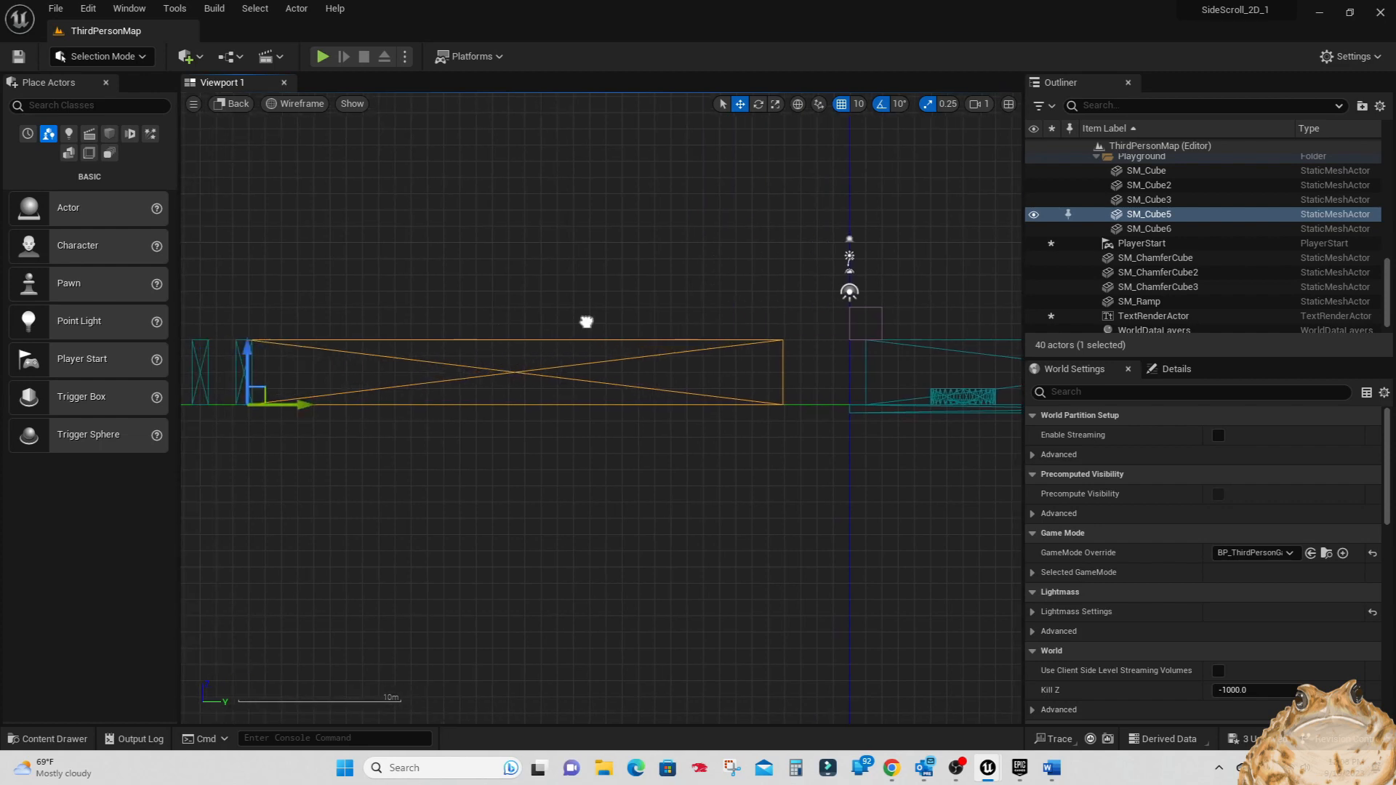
- Lower the SM_Cube5 wall until its top is just below floor level and slide it along Y to slightly overlap the floor's end
left_click_drag(255, 375, 256, 439)
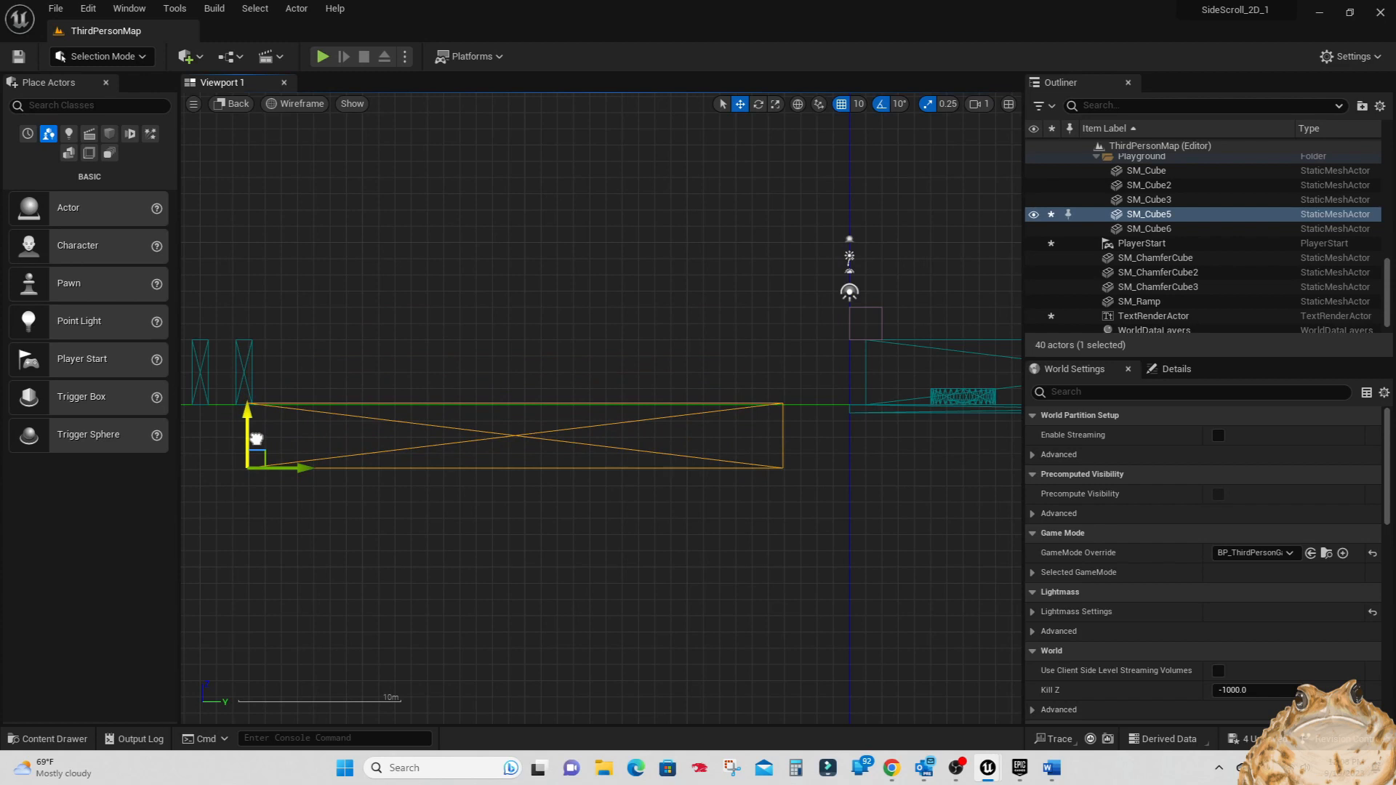
left_click_drag(276, 469, 346, 470)
scroll(679, 439, "up", 3)
right_click_drag(540, 538, 596, 540)
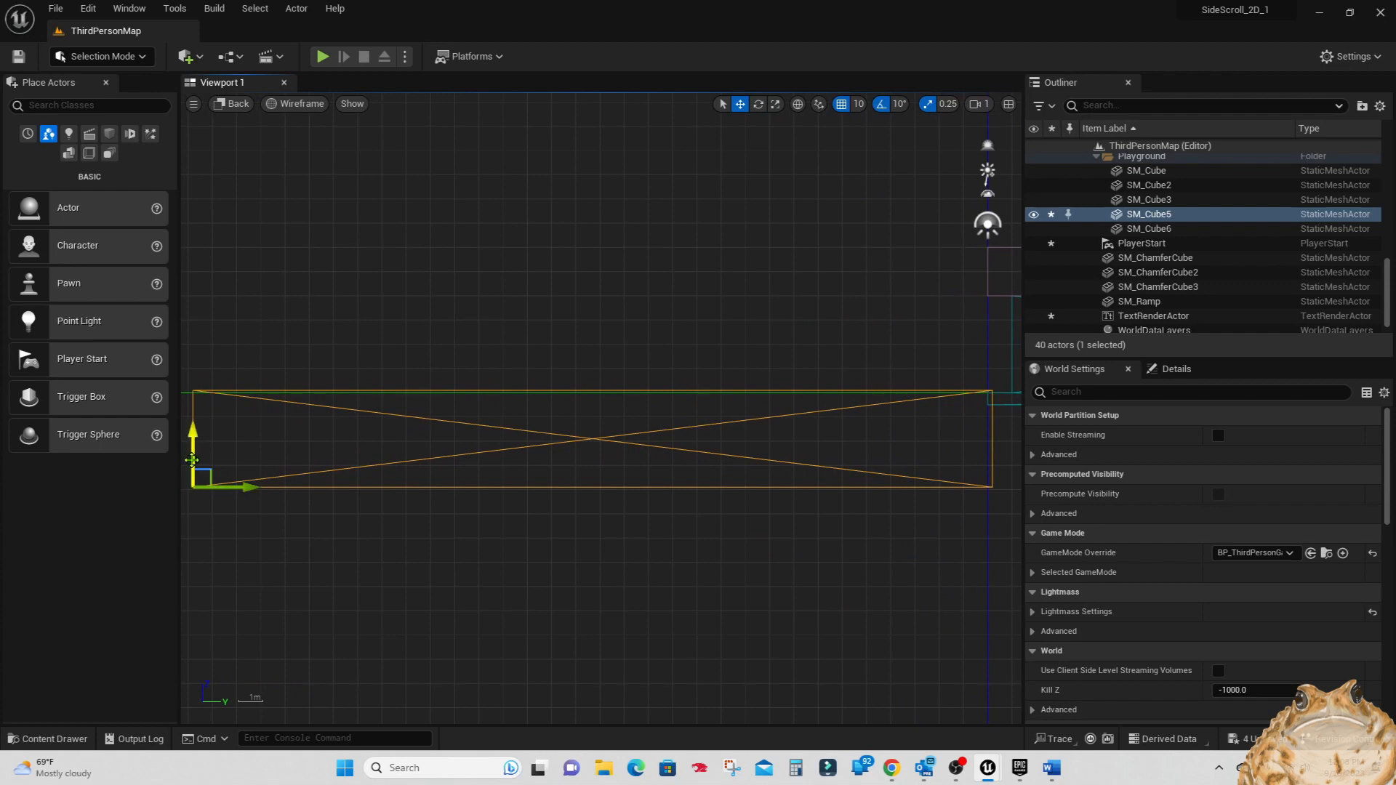
left_click_drag(192, 460, 194, 465)
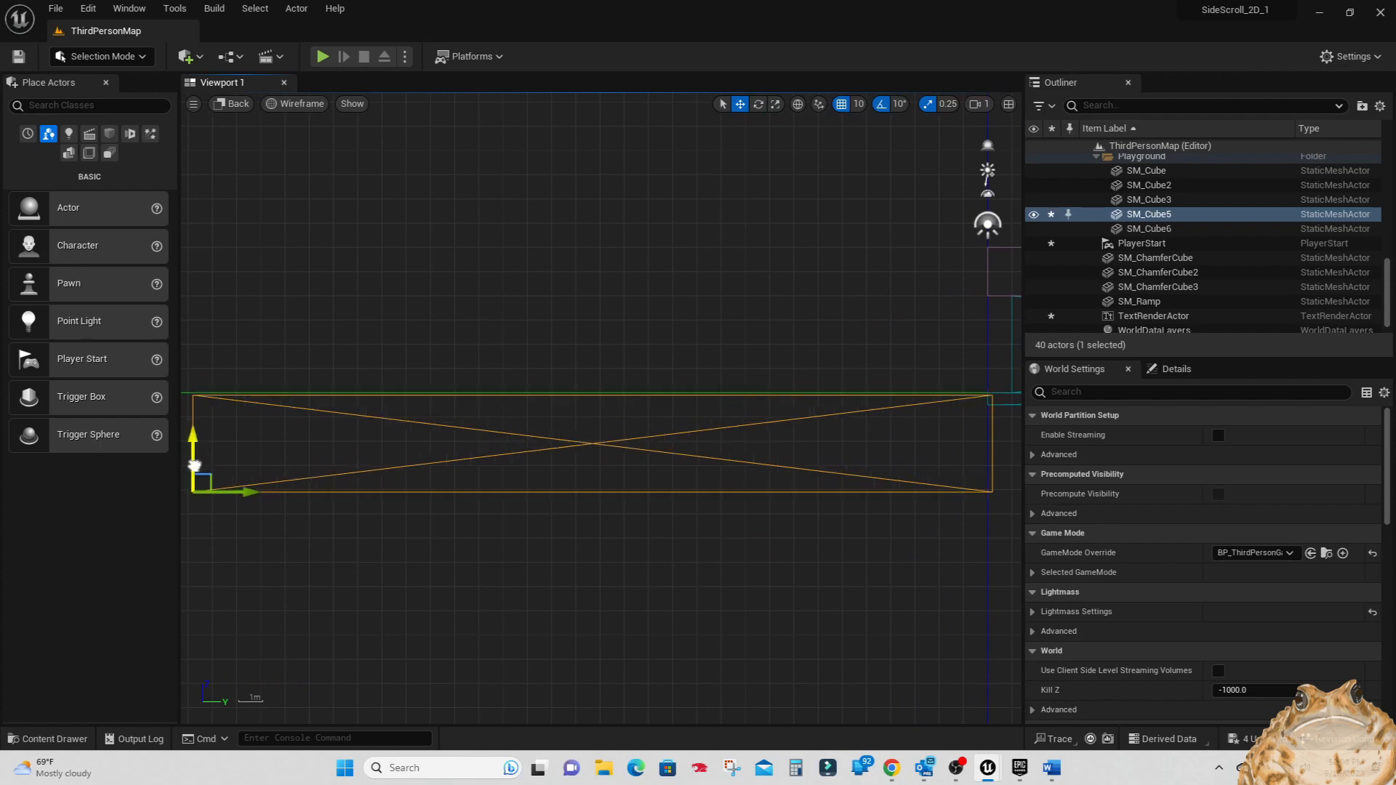
right_click_drag(701, 573, 508, 576)
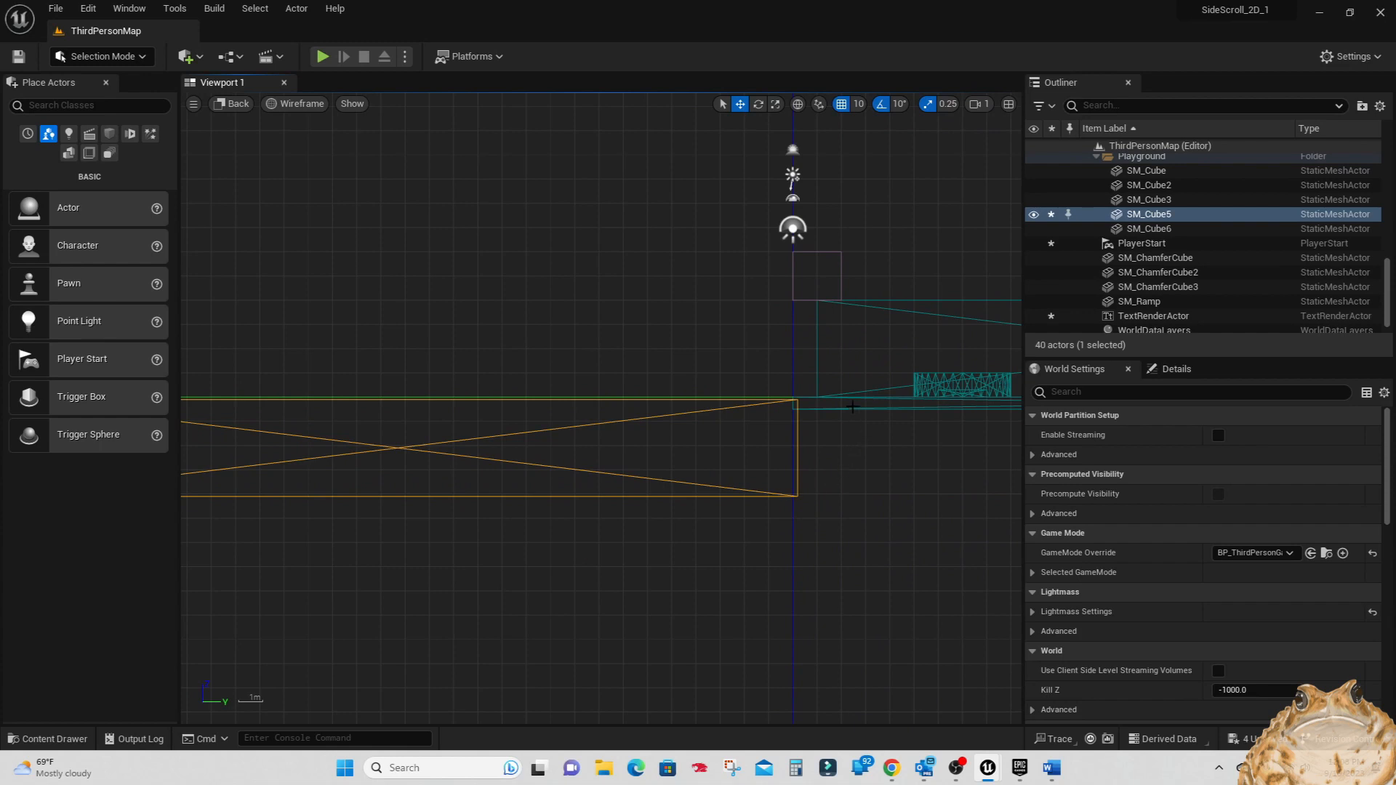
- Select the SM_Cube floor and check its location and scale in the object's details
left_click(851, 402)
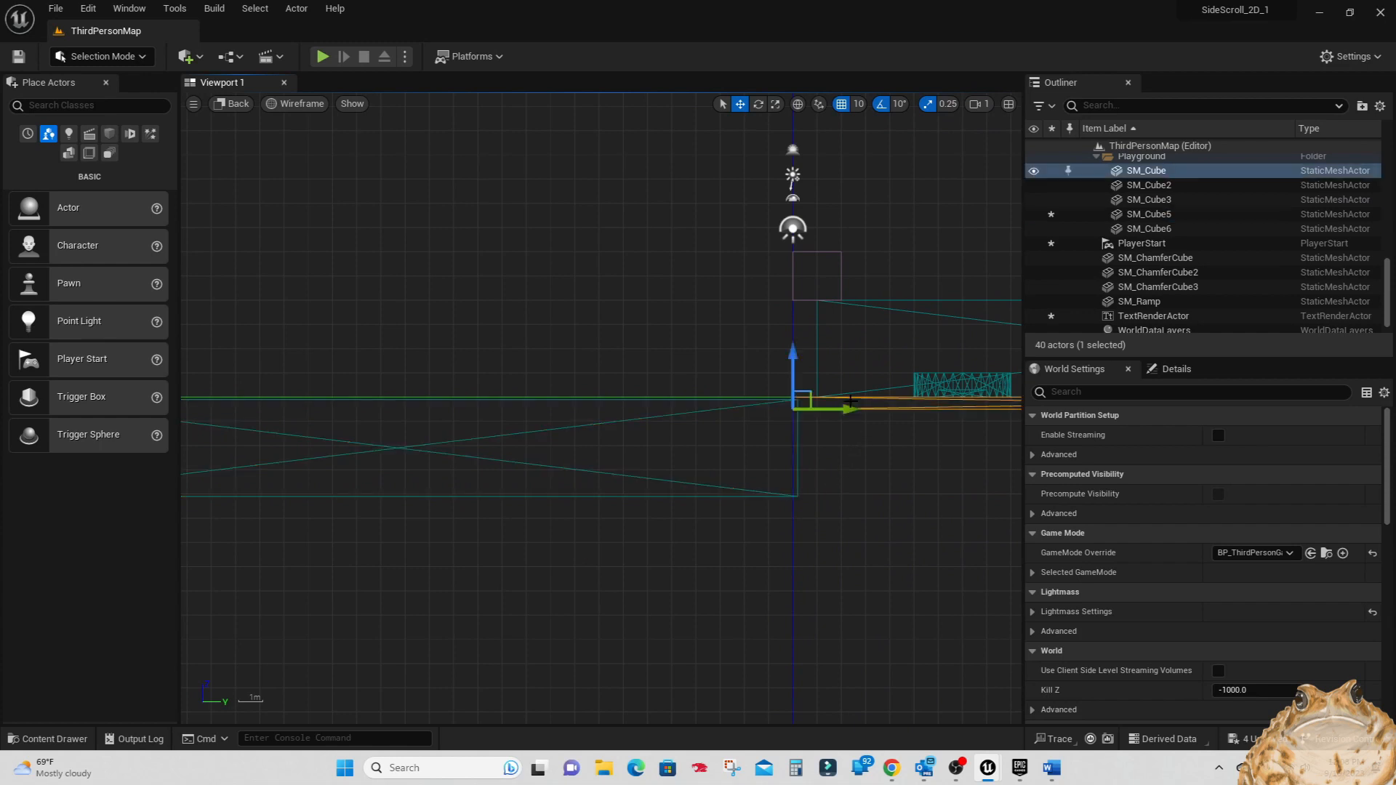
left_click(1140, 173)
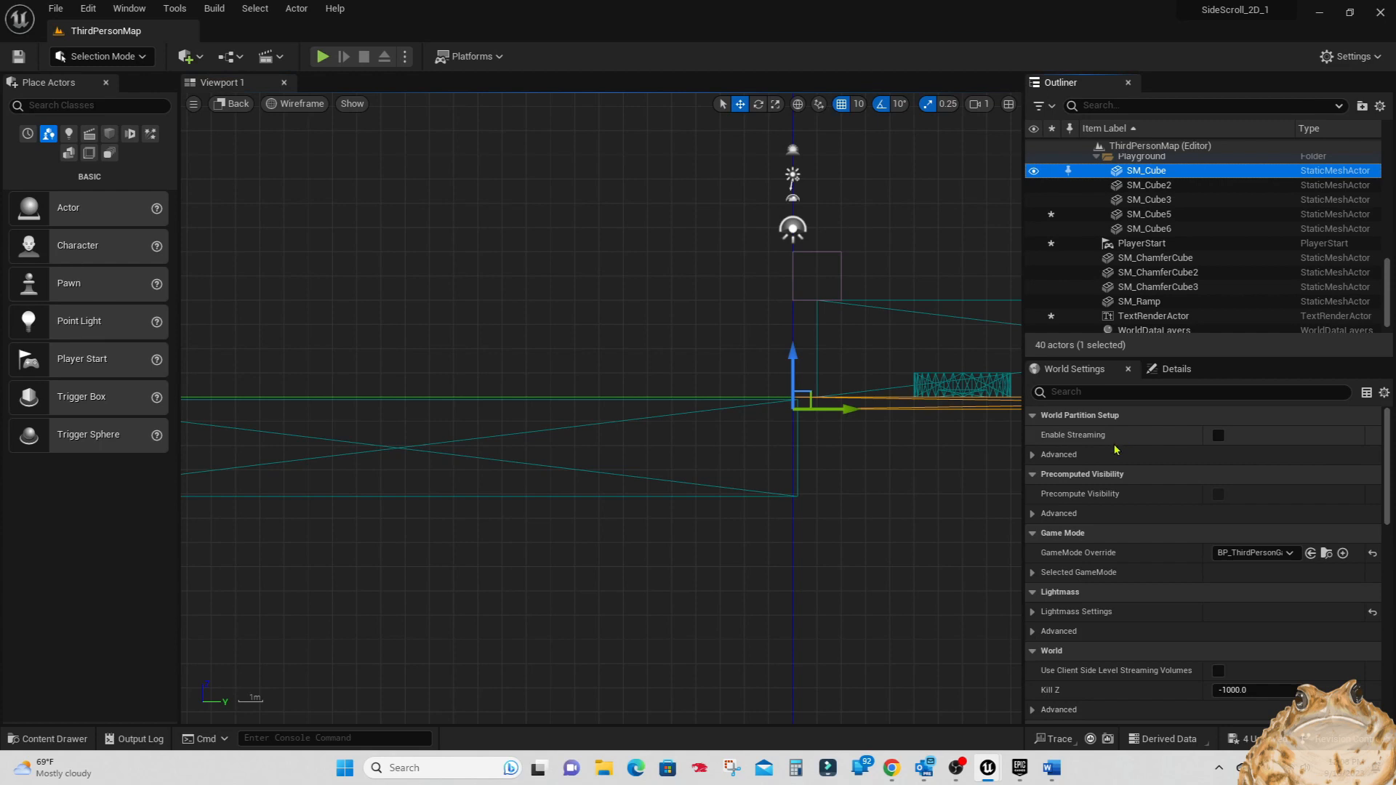
scroll(1087, 524, "down", 7)
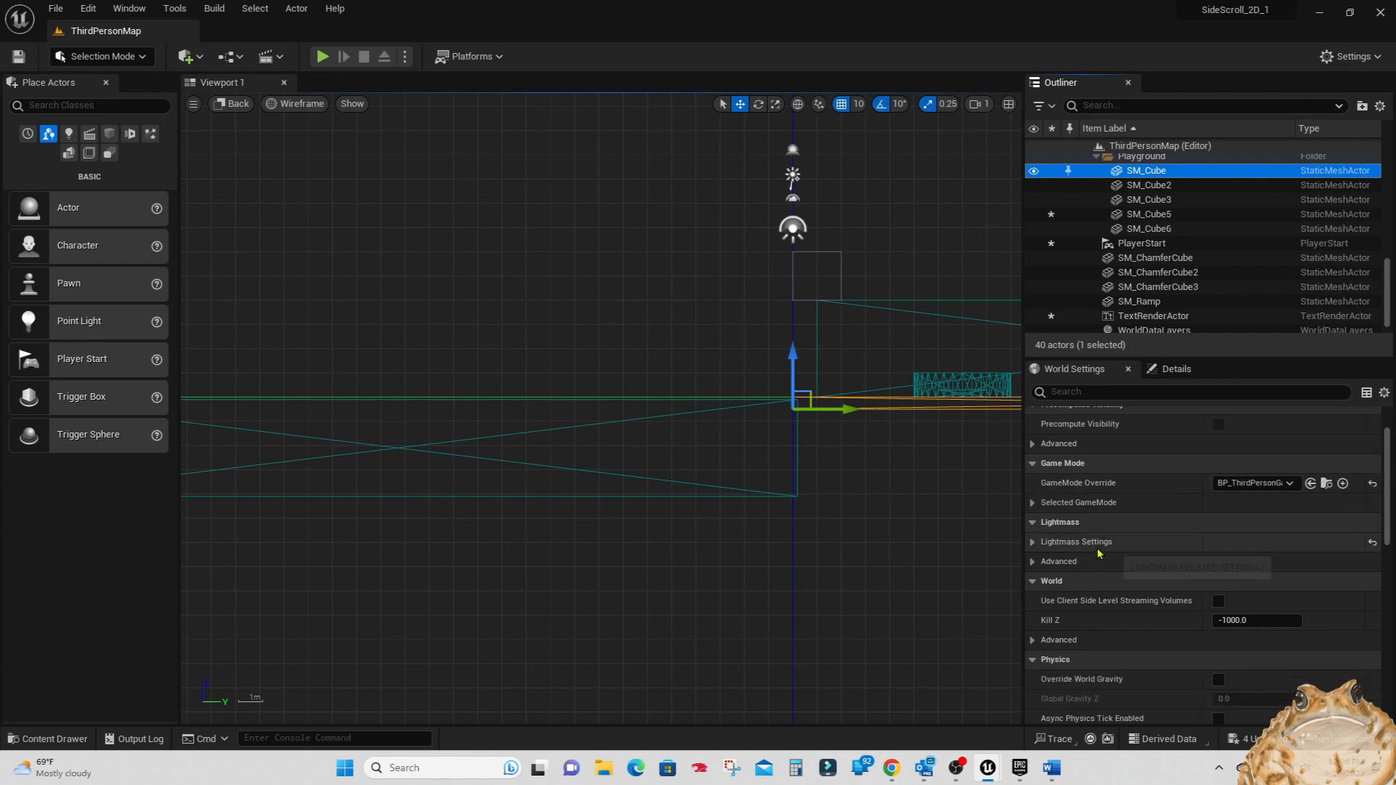
scroll(1098, 554, "down", 5)
scroll(1098, 555, "up", 6)
scroll(1099, 557, "up", 3)
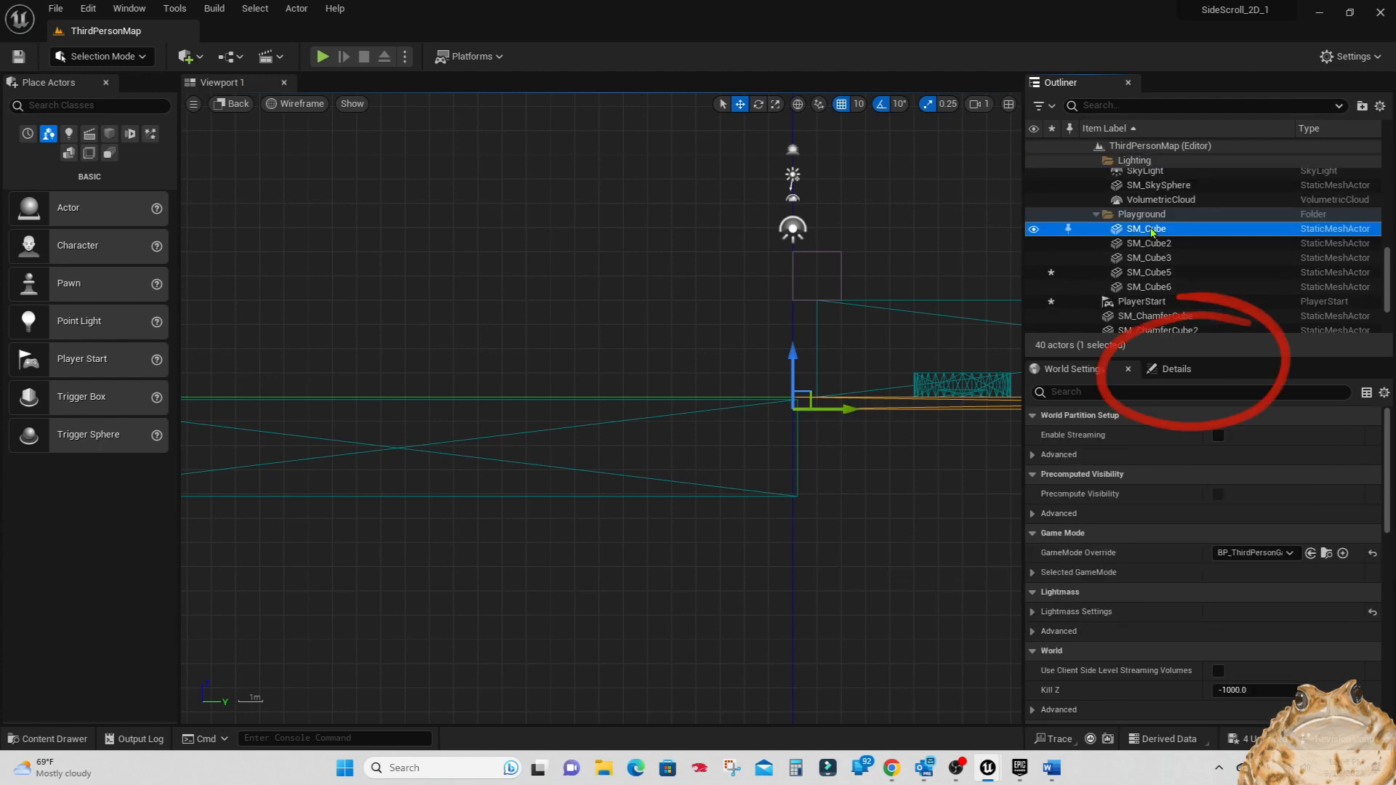
left_click(1167, 370)
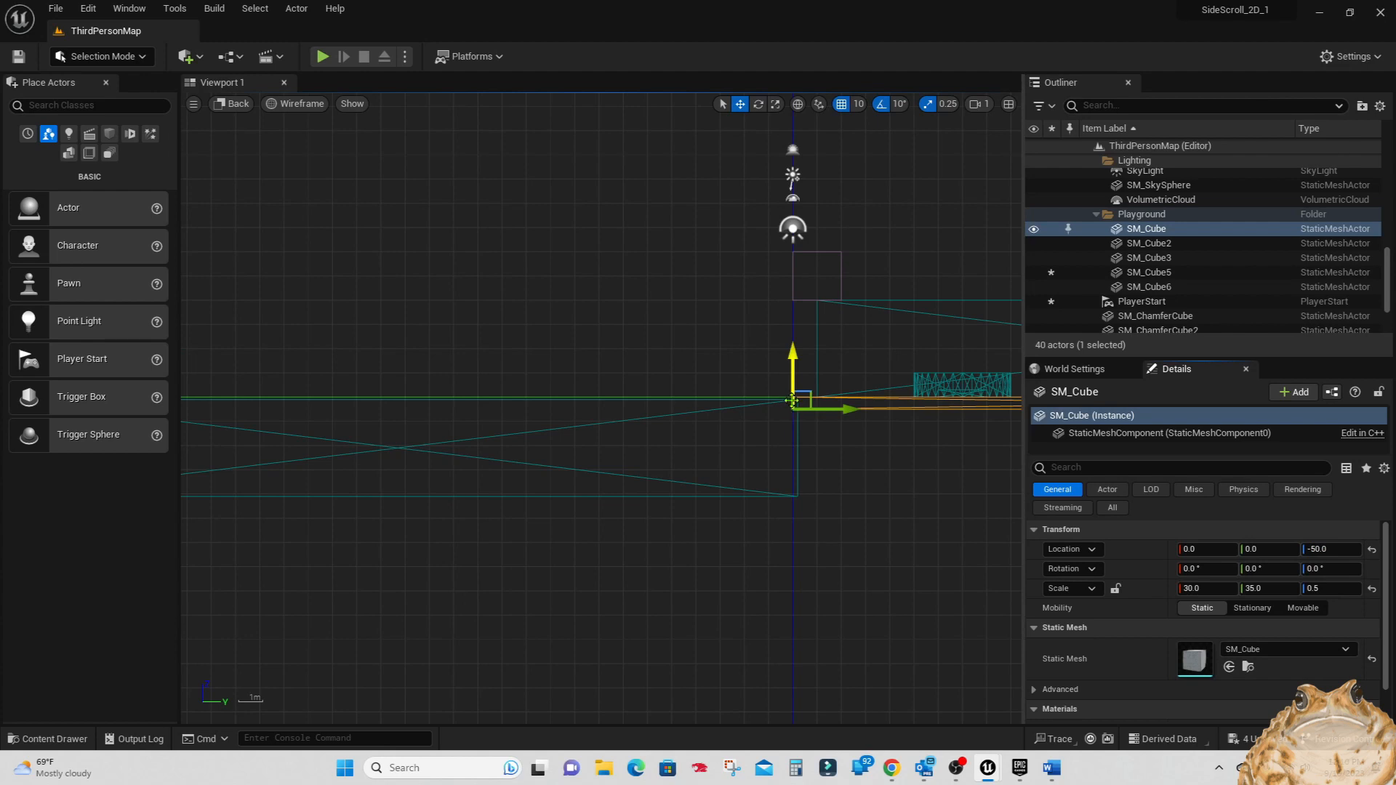
scroll(793, 401, "up", 5)
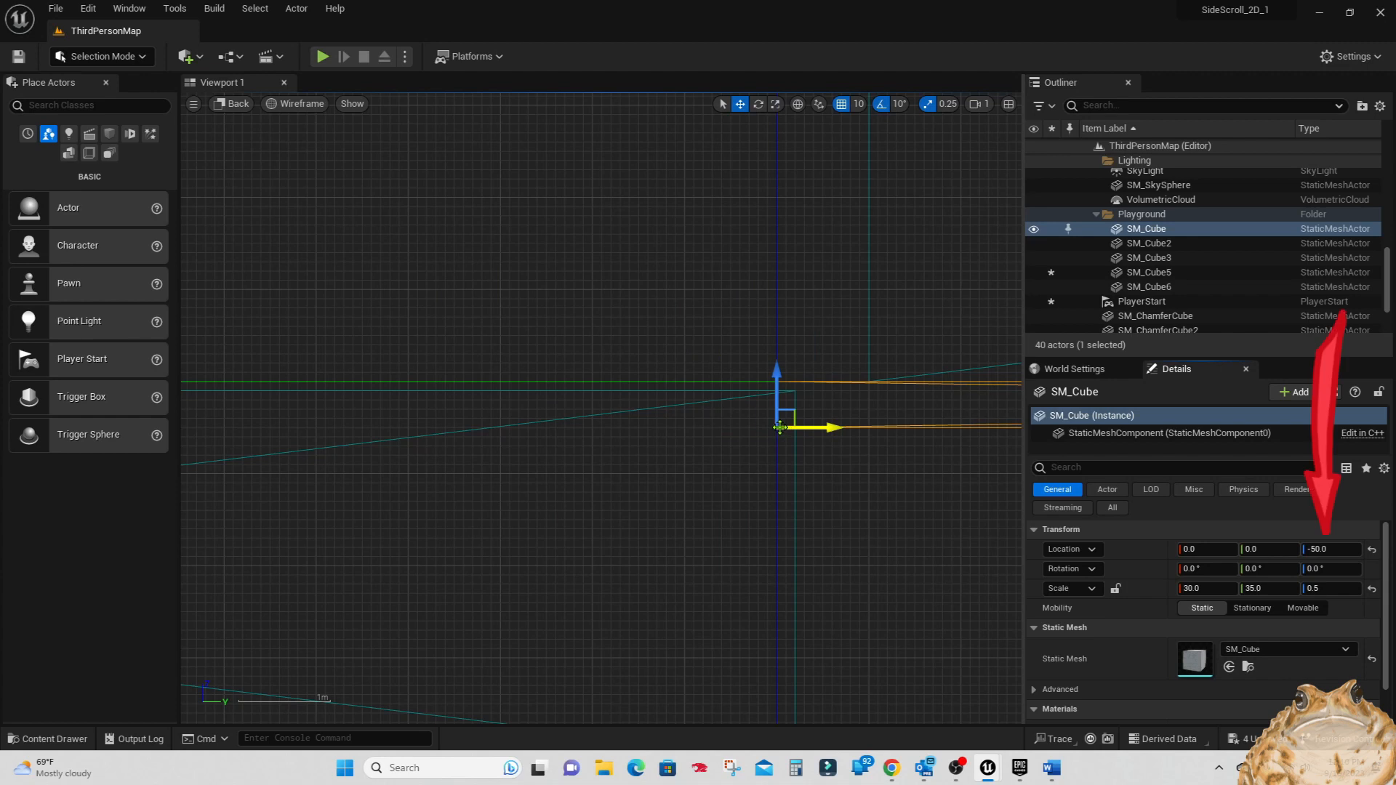
- Set the SM_Cube5 location to Z -400 and Y -3200, and deselect it
left_click(794, 491)
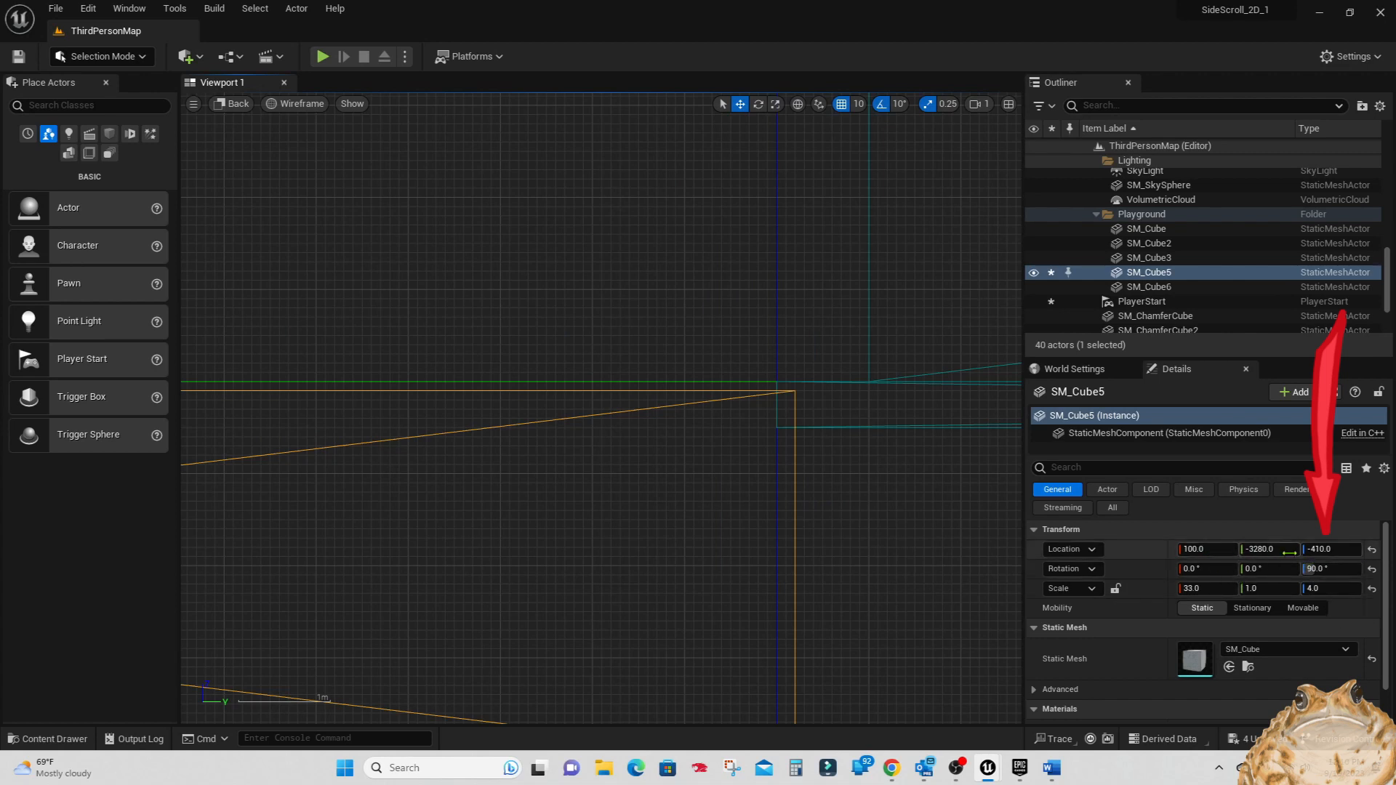
left_click(1327, 550)
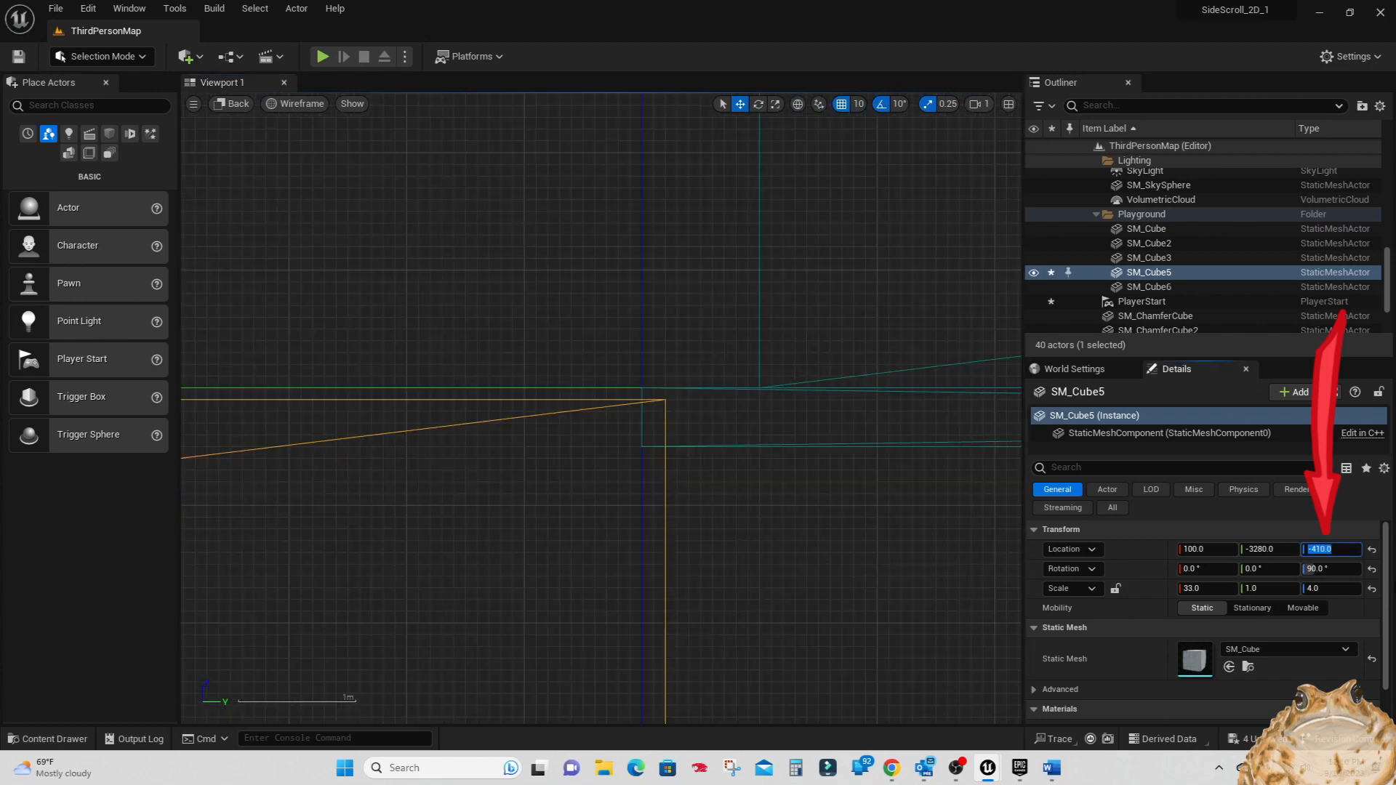
type("-400")
key("Return")
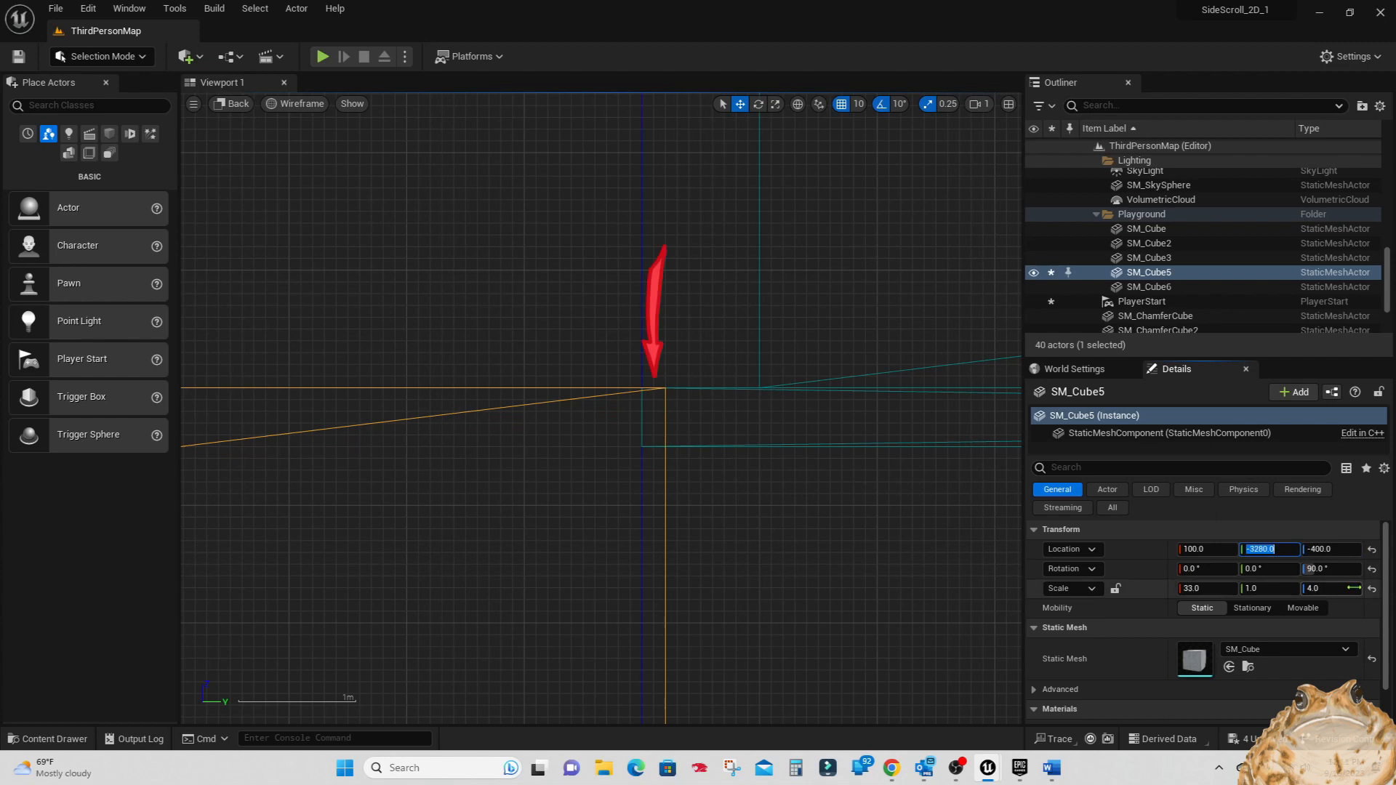
type("3200")
key("Return")
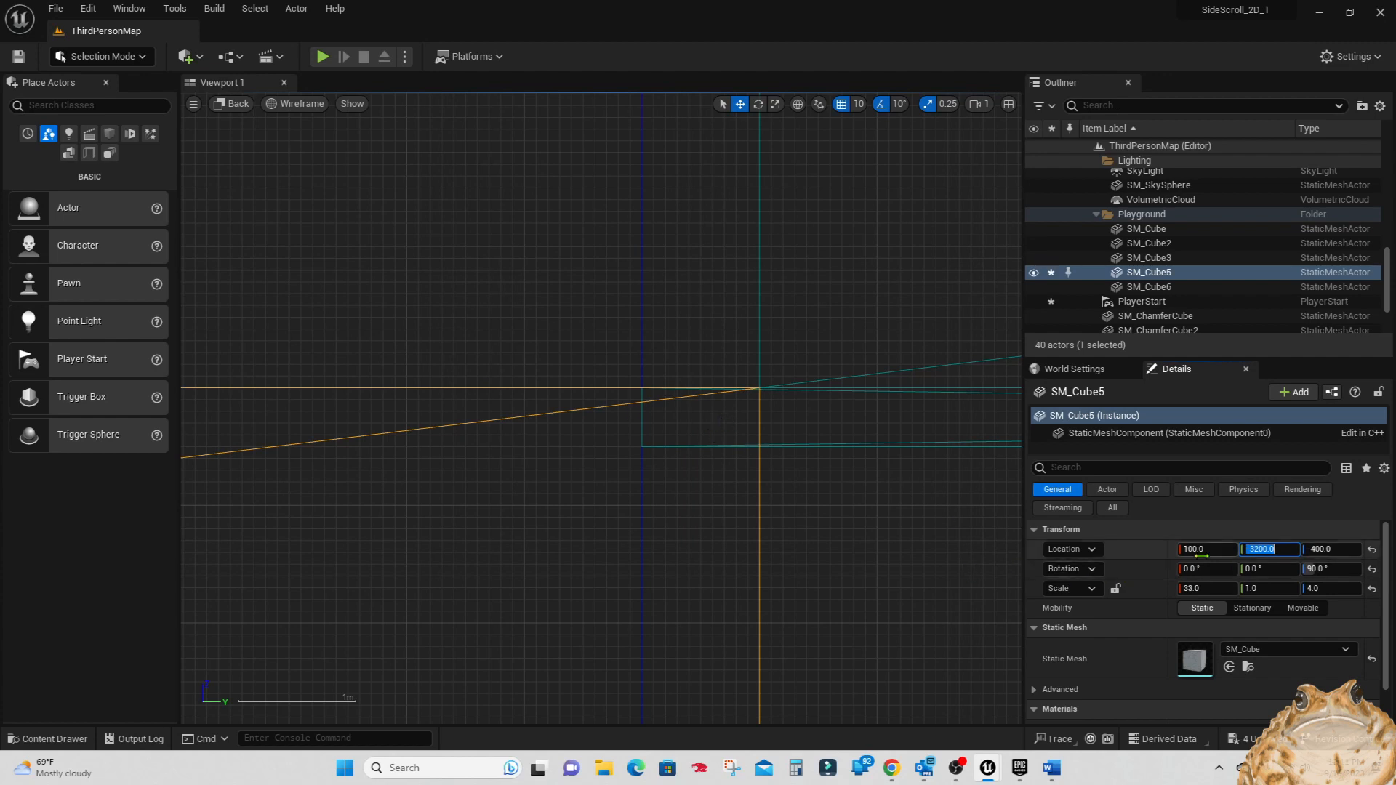
left_click(924, 543)
left_click(924, 543)
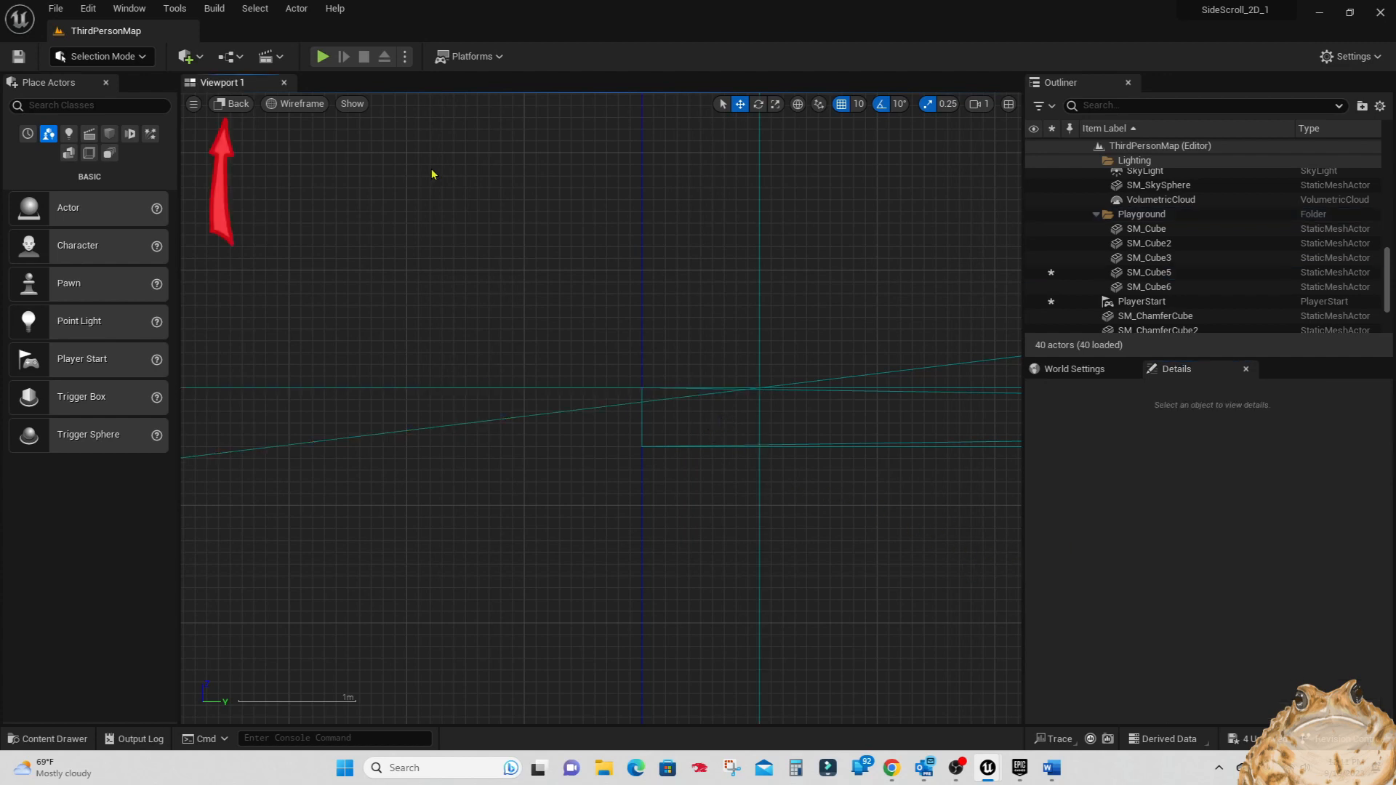
- Return the viewport to the Top orthographic view around the junction between the lowered SM_Cube5 and the floor
left_click(236, 105)
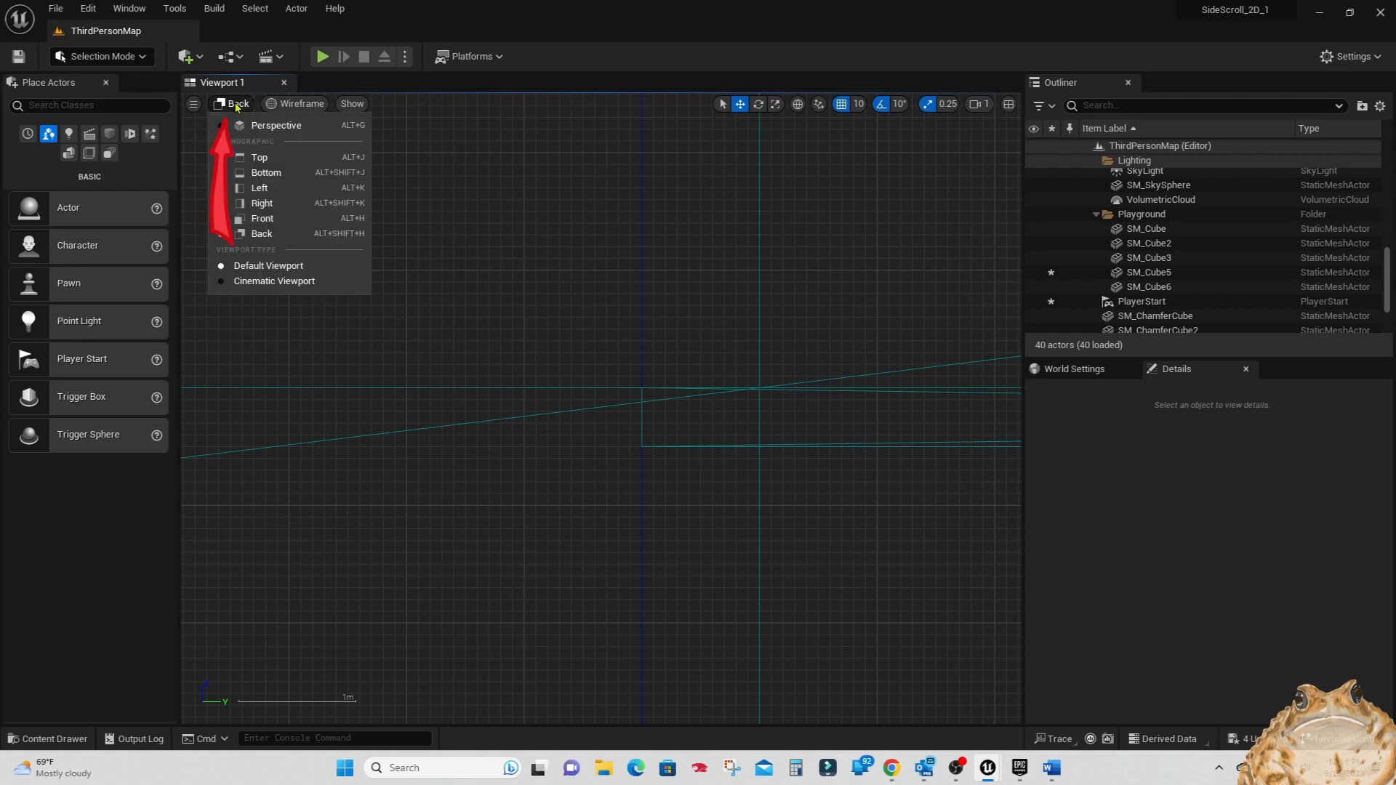
left_click(259, 162)
scroll(574, 412, "down", 6)
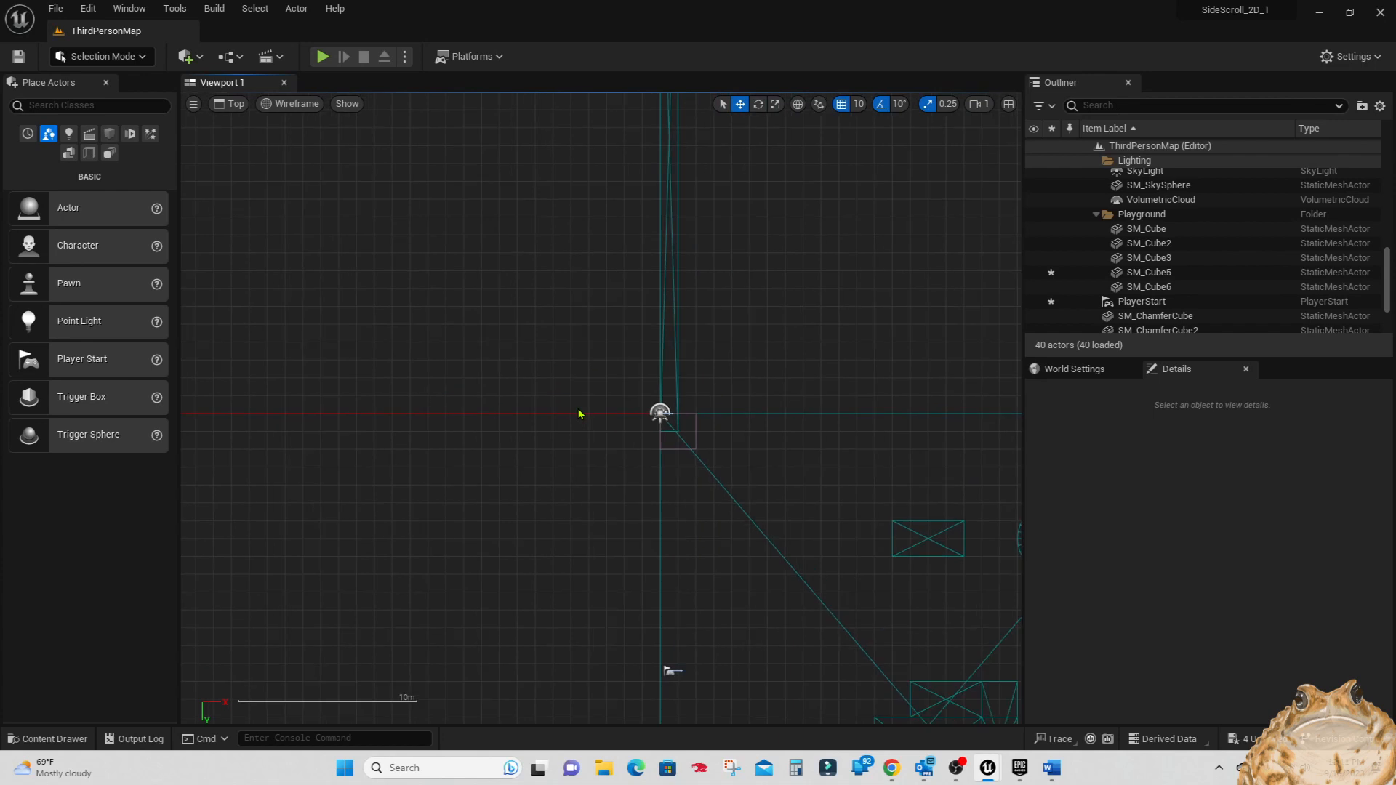
mouse_move(623, 465)
right_mouse_down()
mouse_move(630, 312)
mouse_move(646, 456)
right_mouse_up()
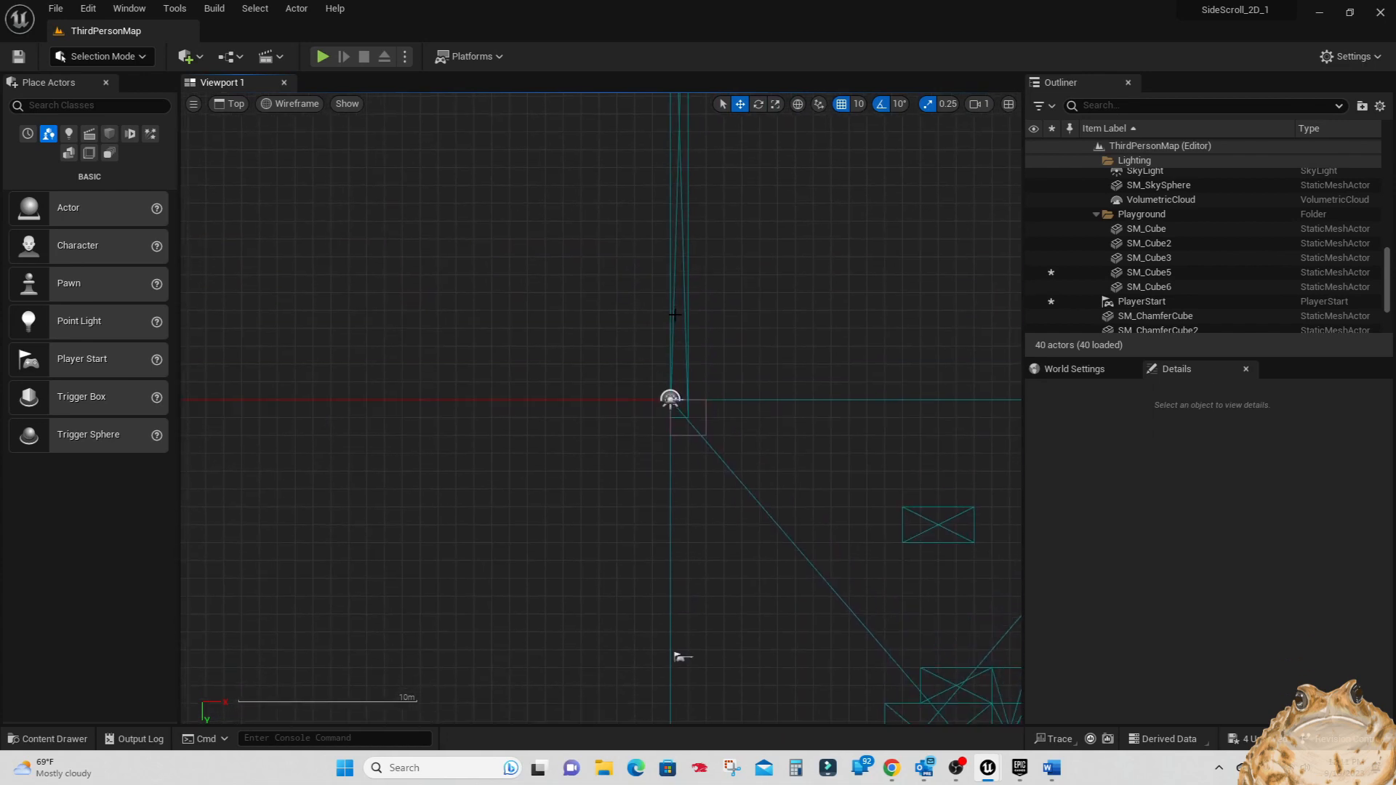
left_click(672, 314)
right_click_drag(699, 401, 679, 306)
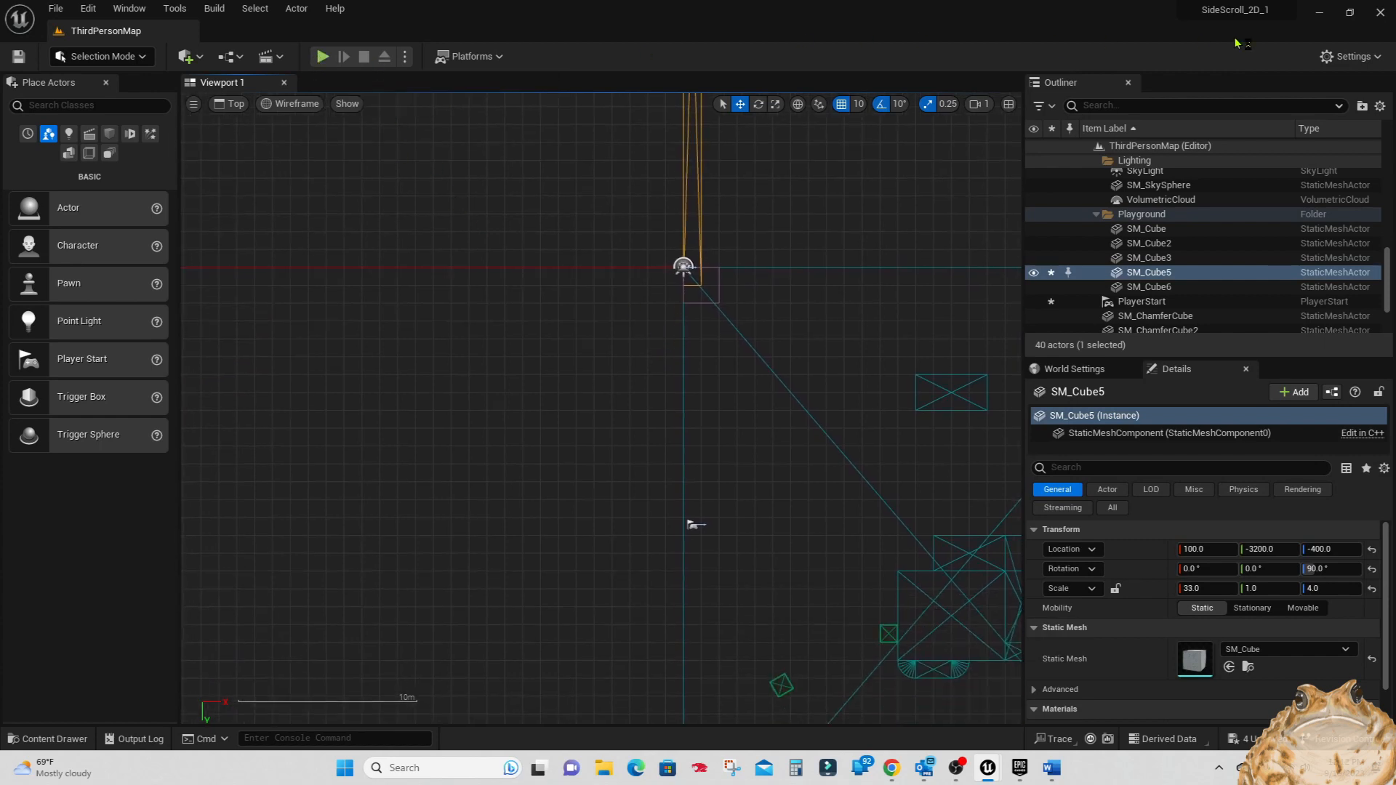
left_click(1350, 14)
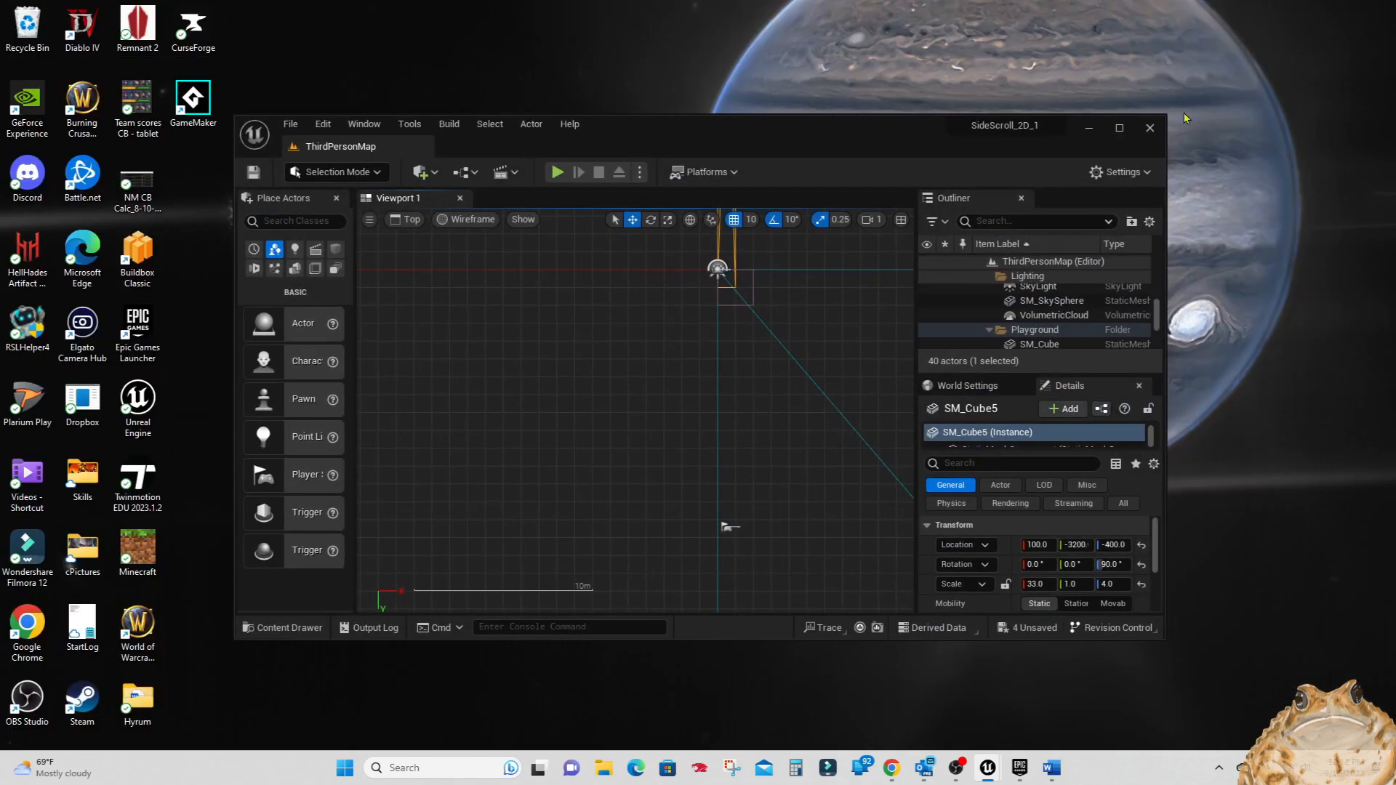
left_click(1121, 128)
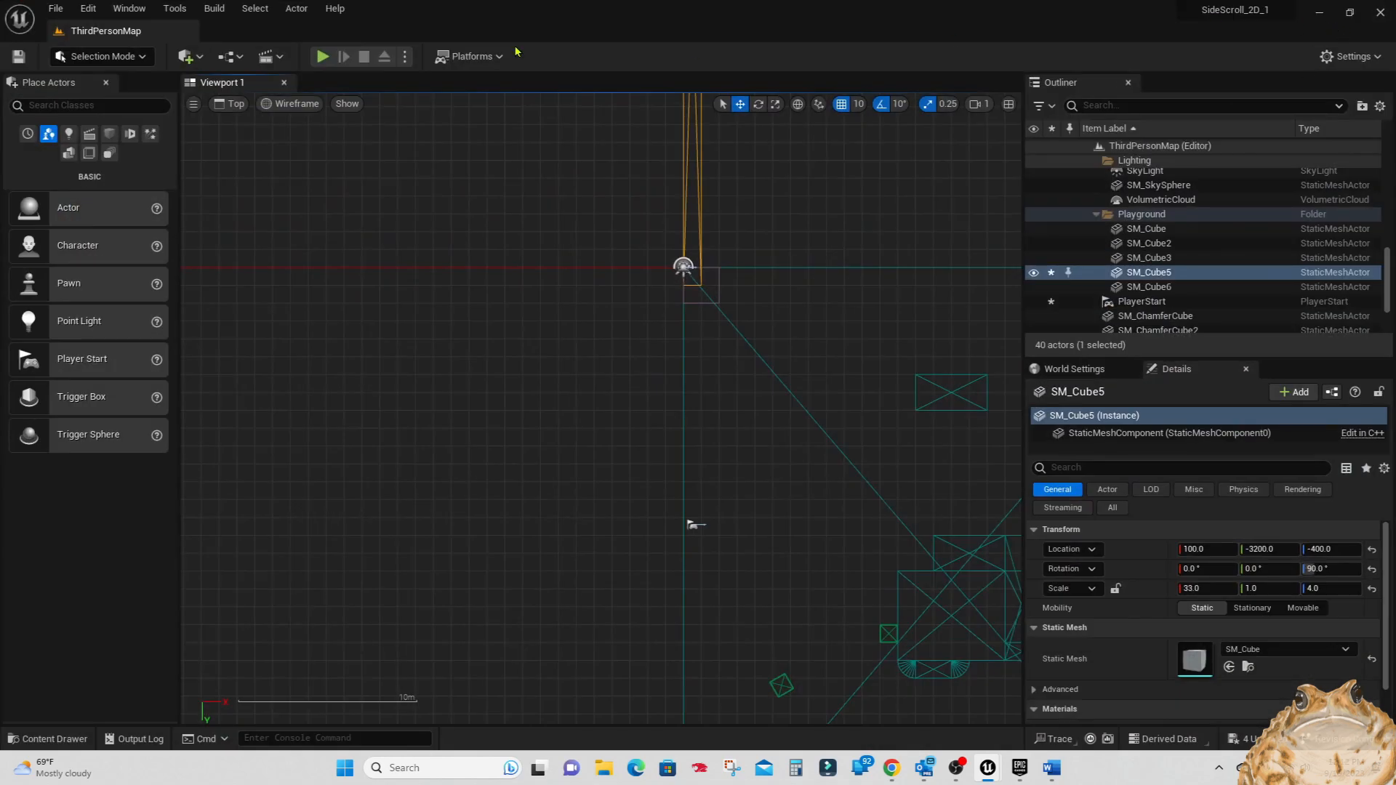
- Playtest the level, running and jumping the character from the floor along the lowered SM_Cube5 wall to its far end
left_click(323, 56)
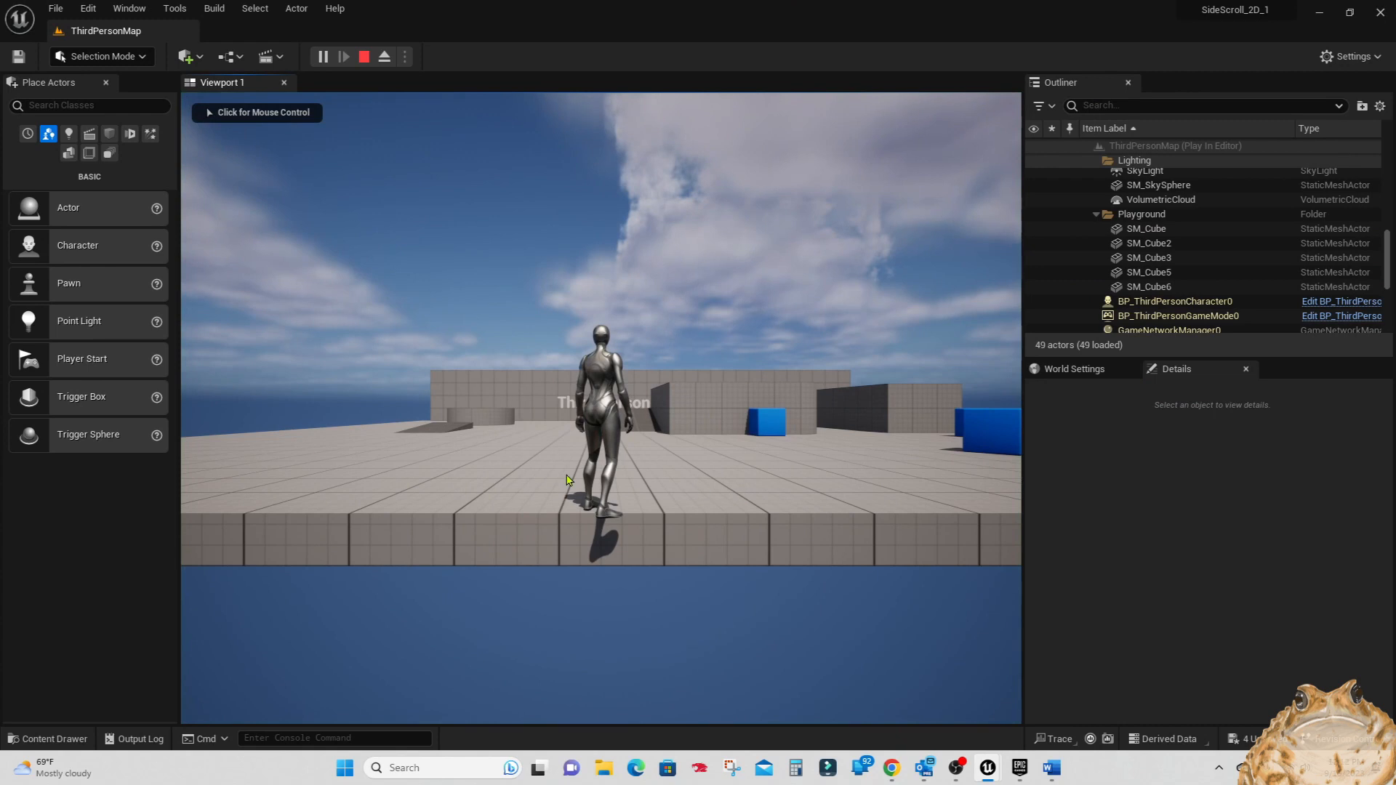
left_click(617, 482)
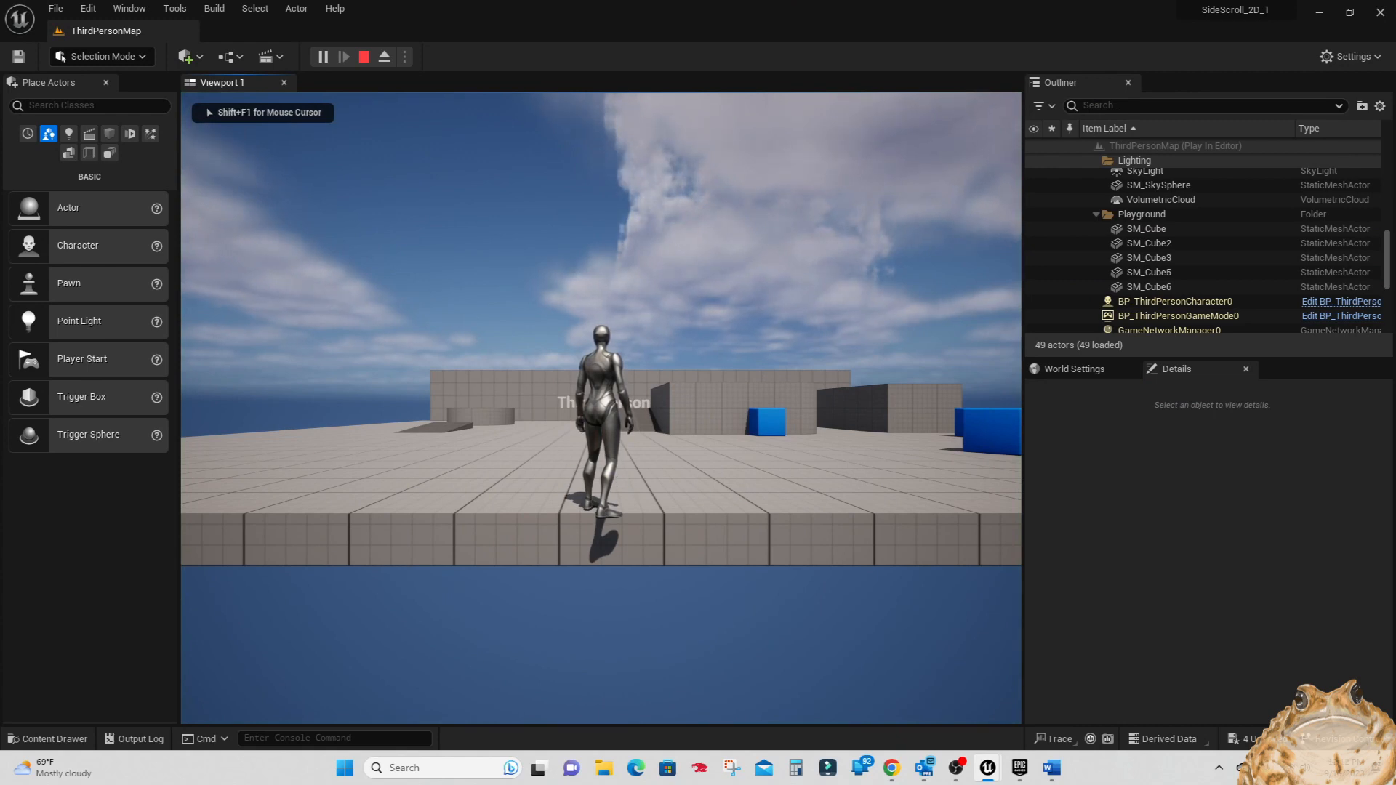
key("d")
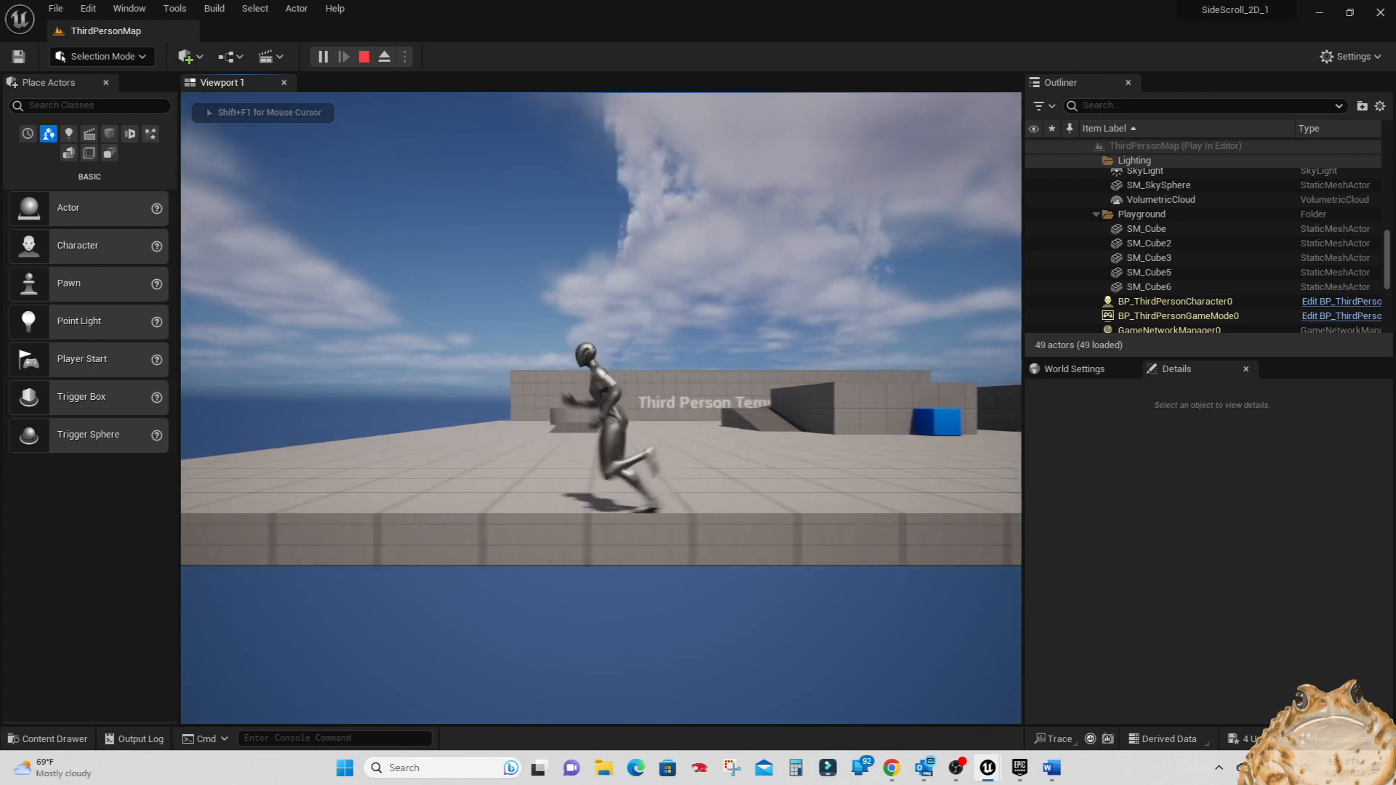
key("a")
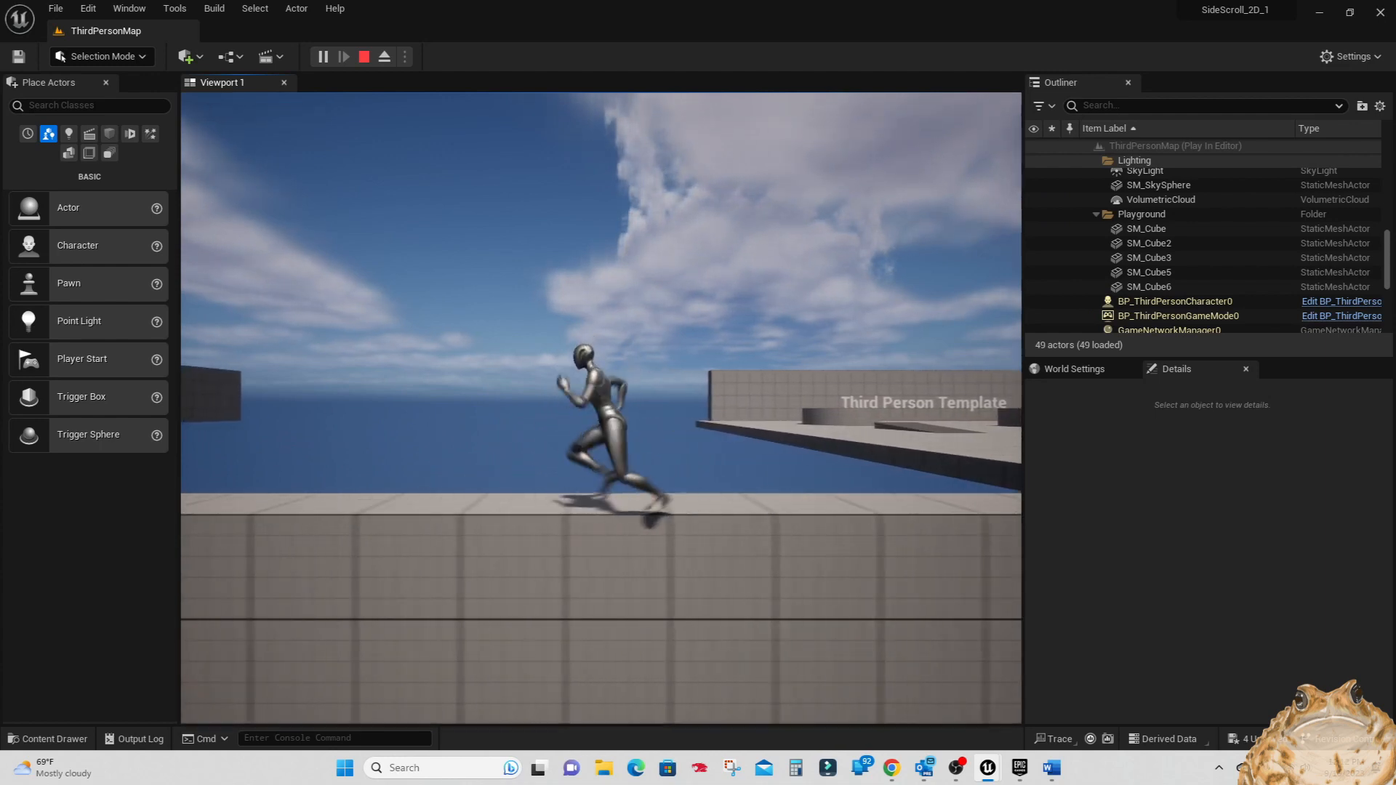
key("space")
key("space")
key("space")
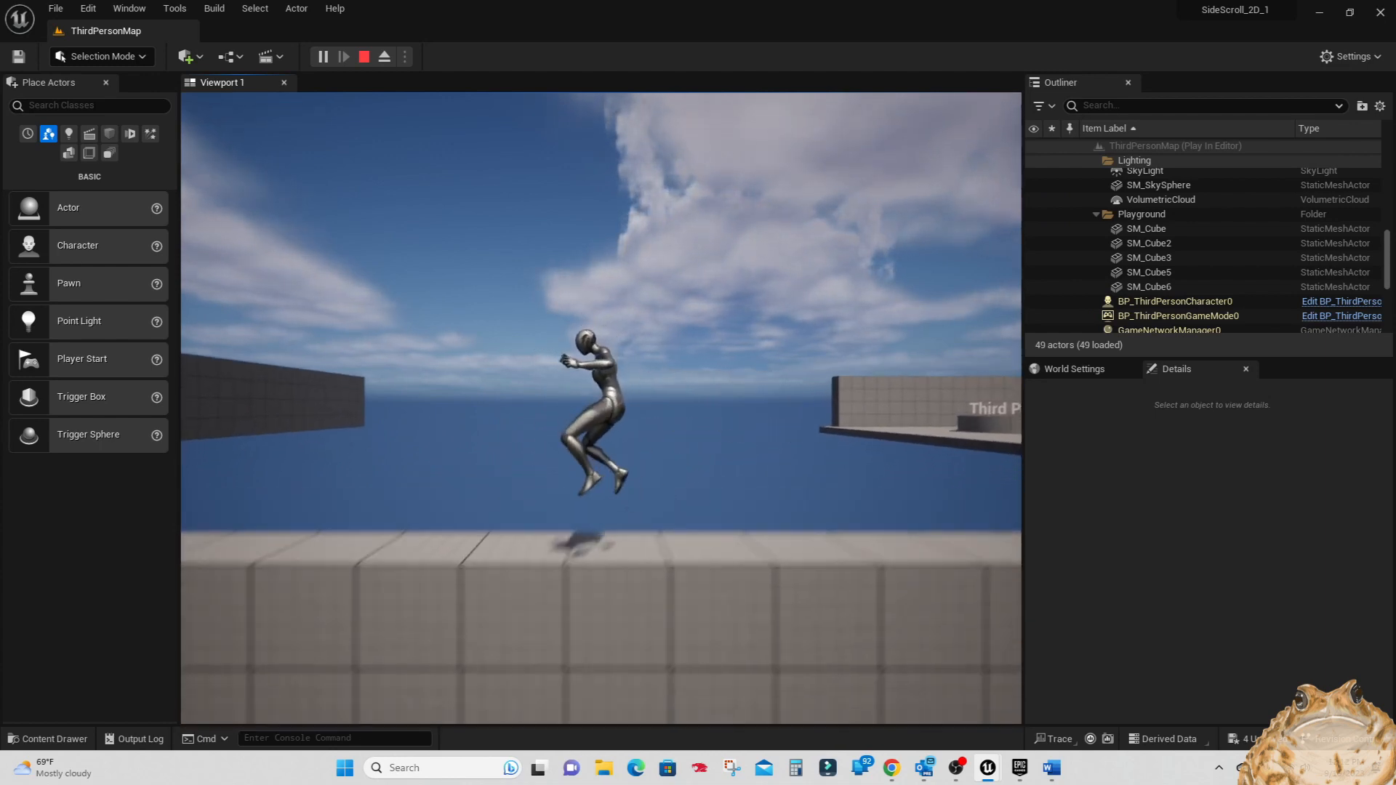
key("space")
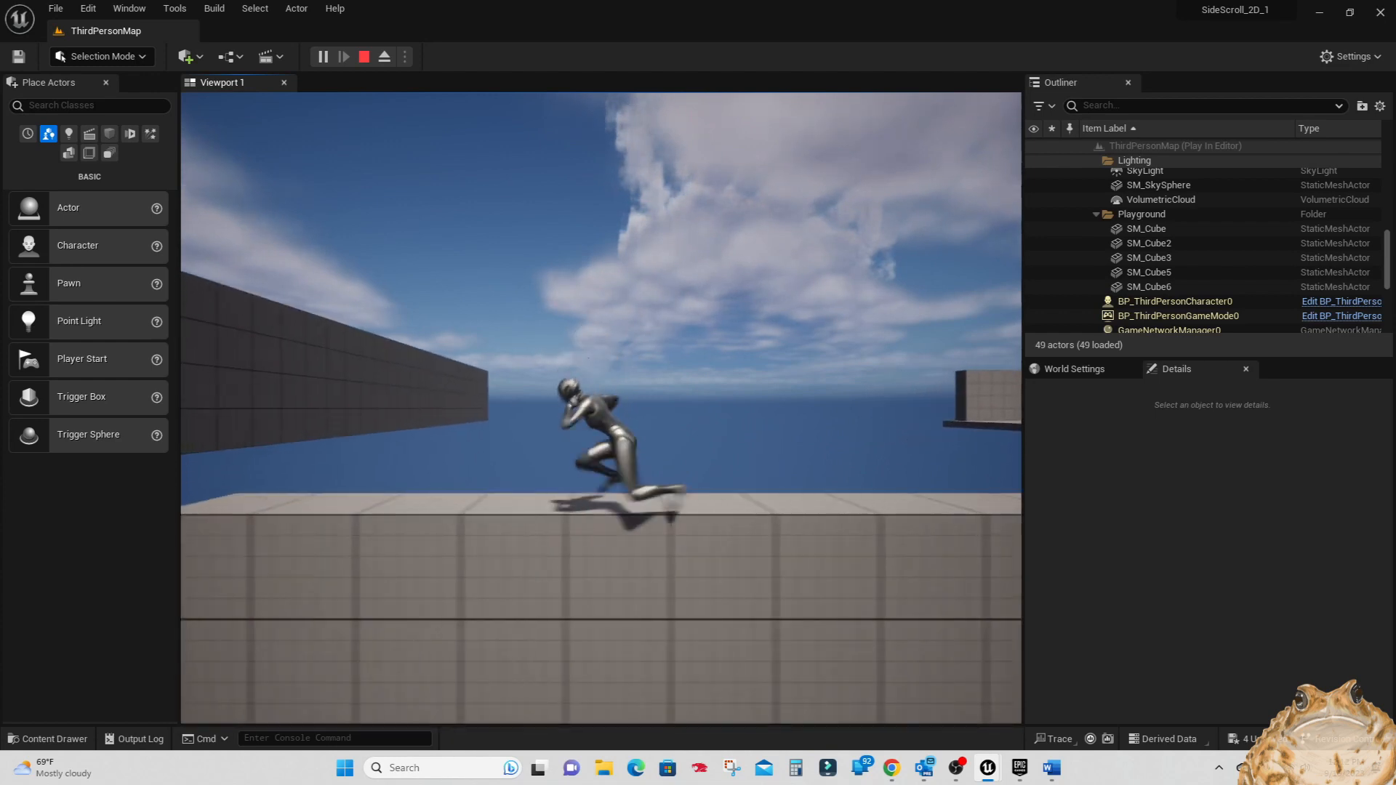
key("d")
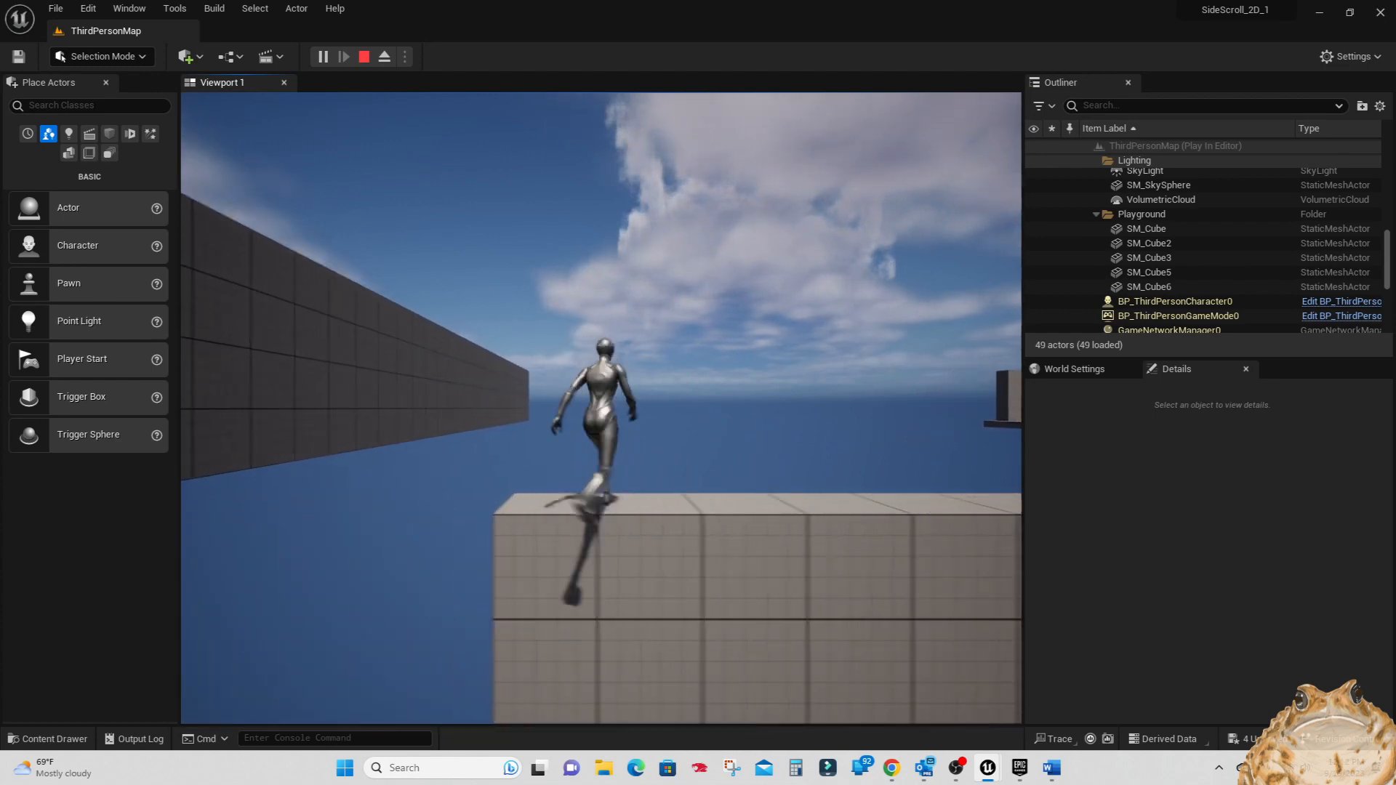
- Run and jump the character back along the wall and across the floor's front edge, and end the playtest
key("space")
key("space")
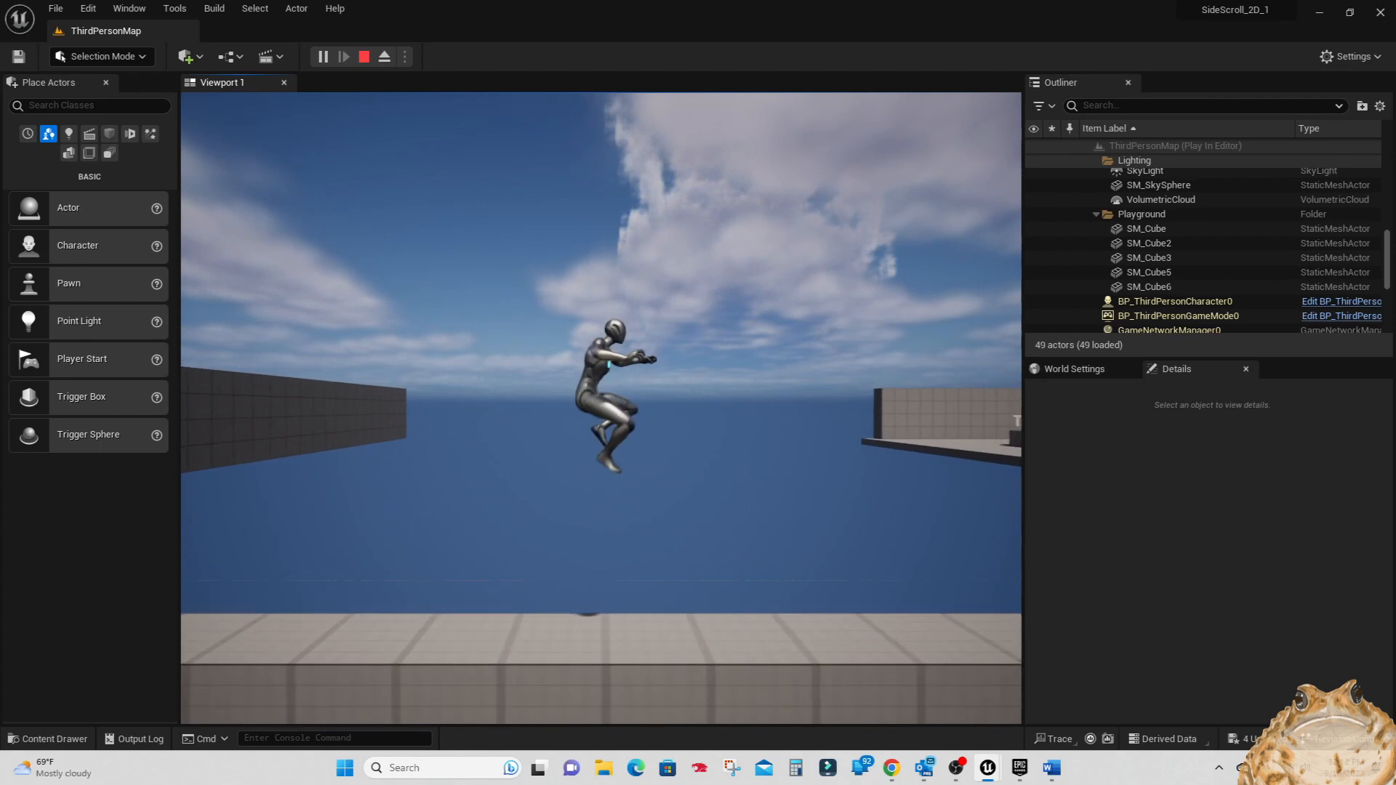
key("space")
key("space")
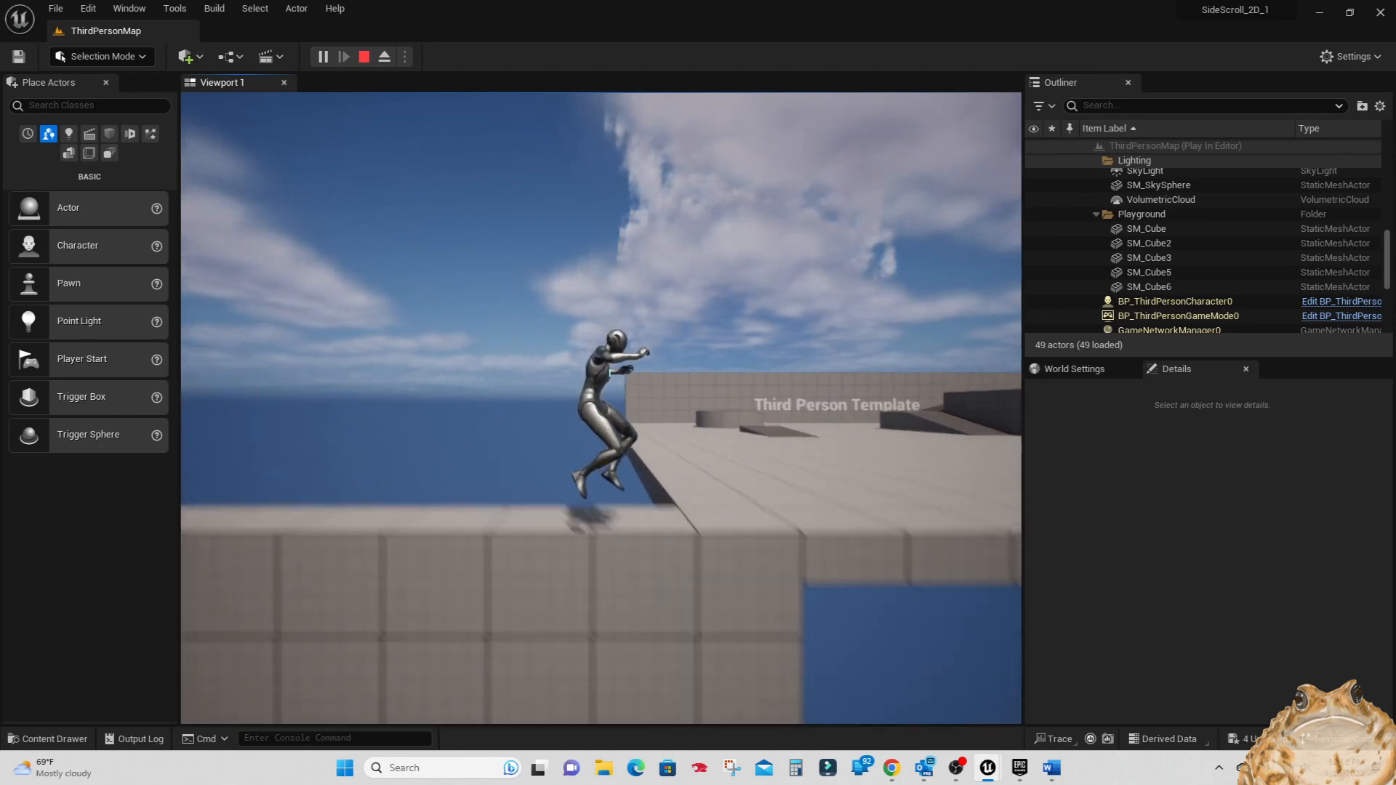
key("space")
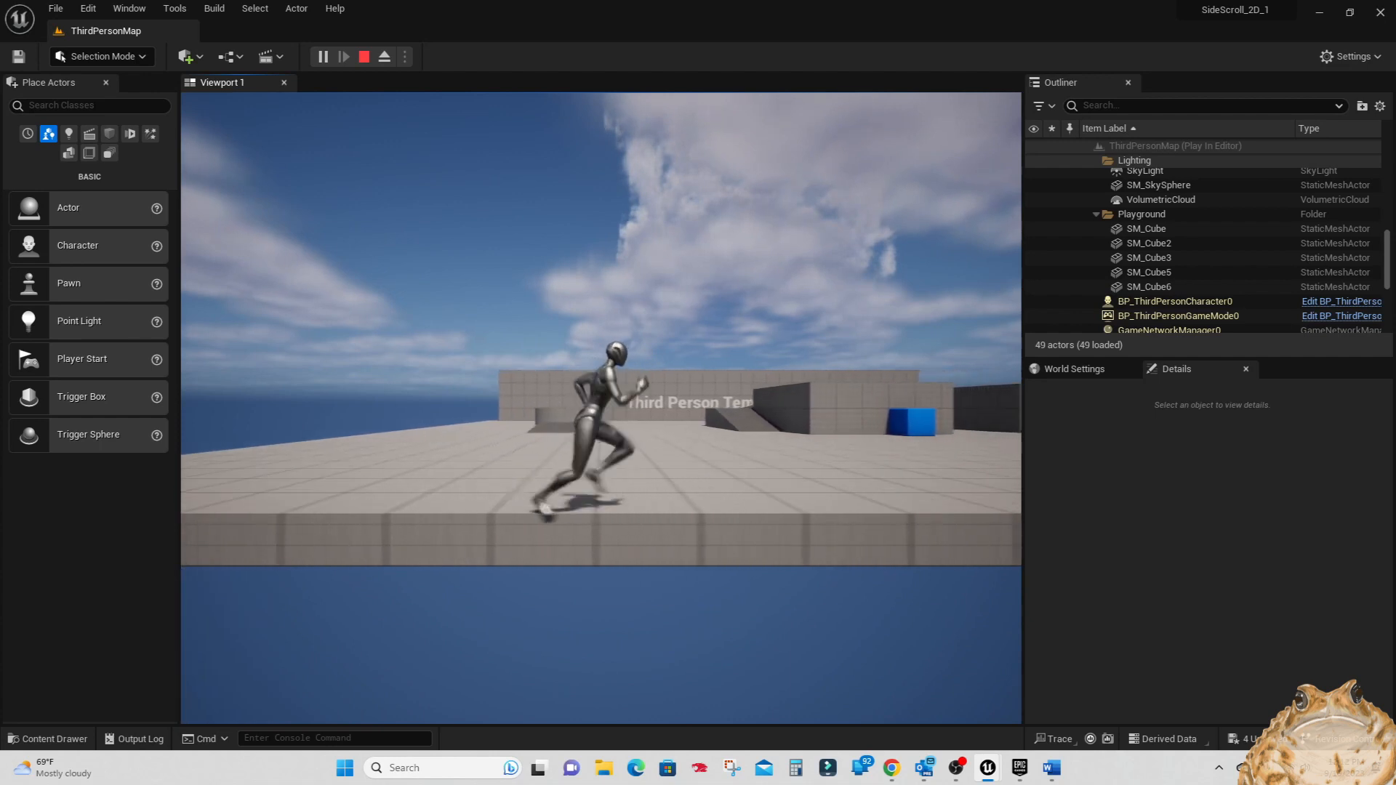
key("space")
key("space")
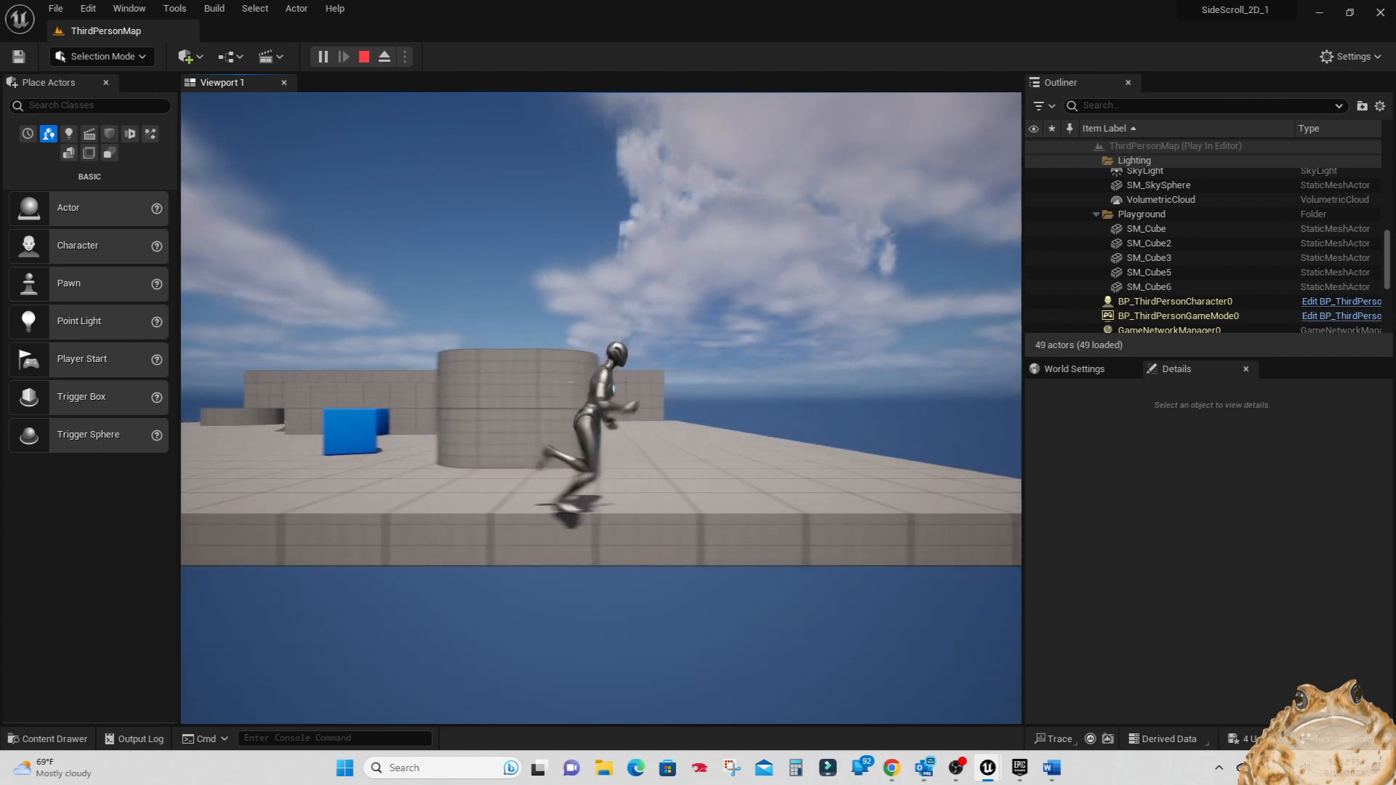
key("a")
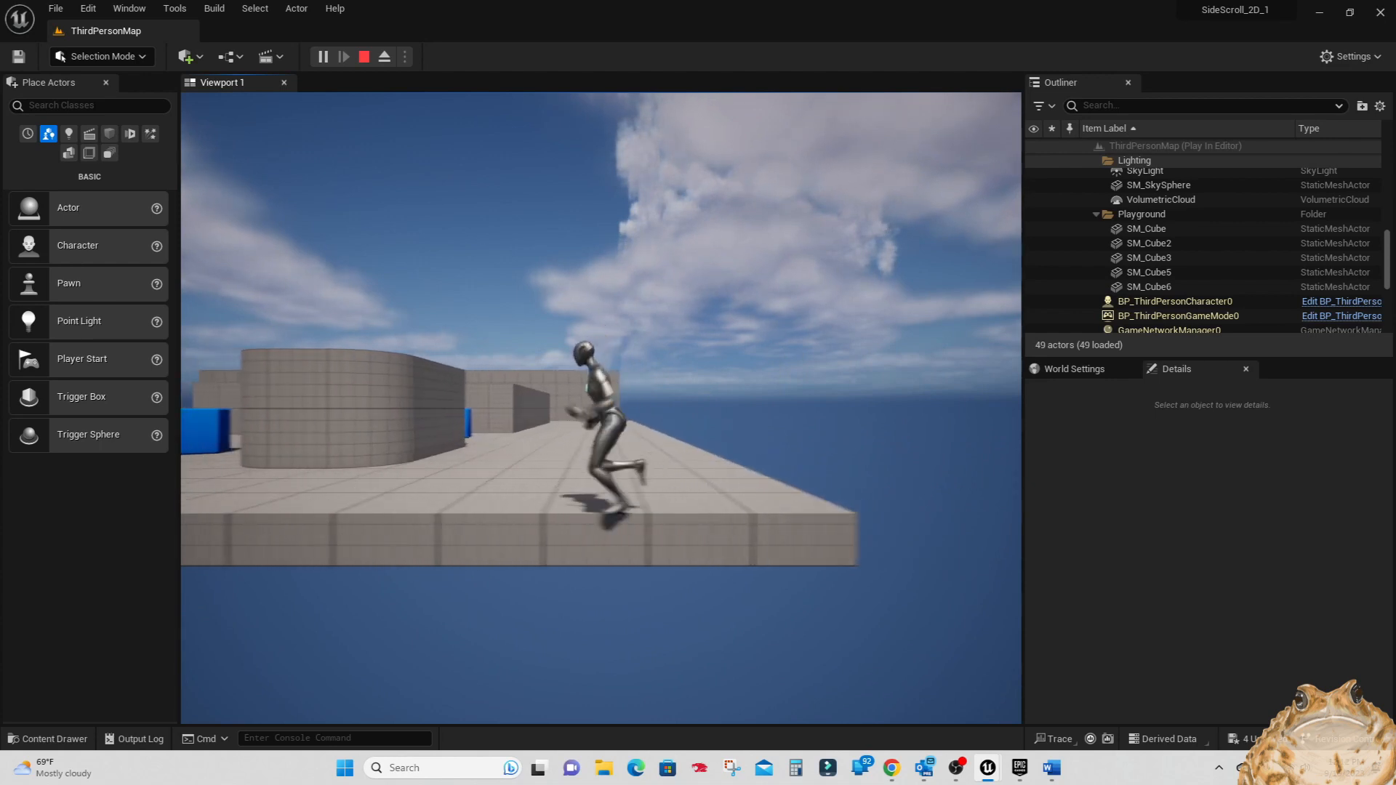
key("space")
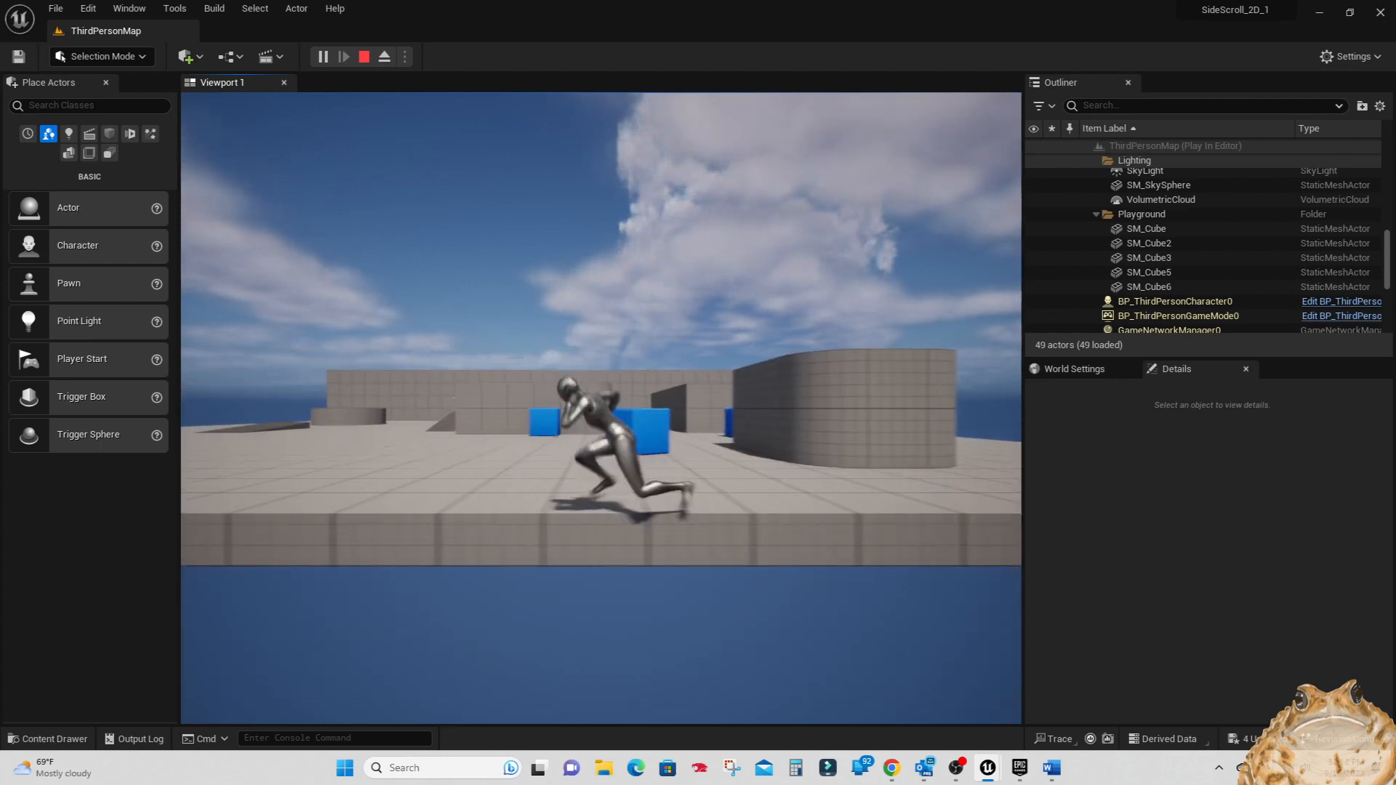
key("Escape")
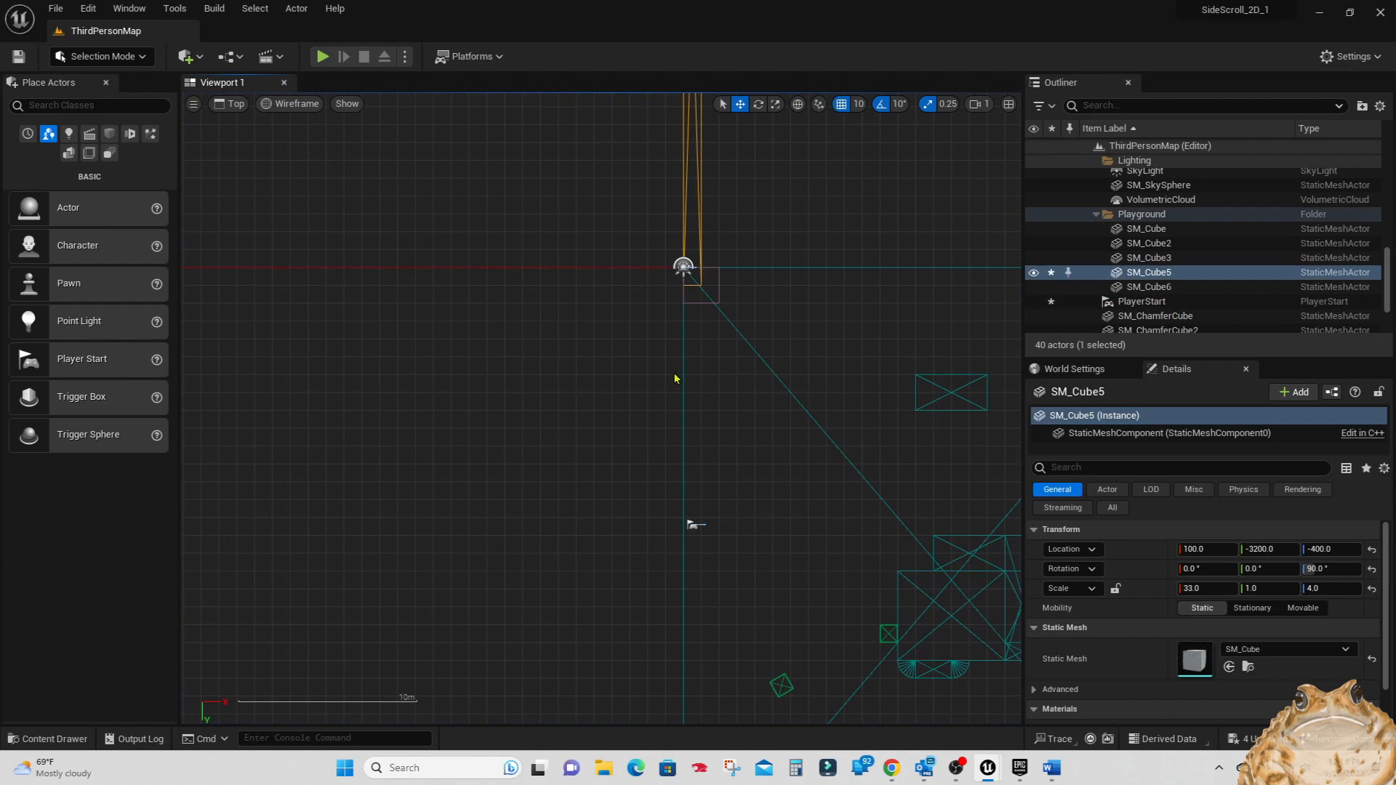
- Move the PlayerStart slightly inward from the floor's edge, to X 60
left_click(690, 525)
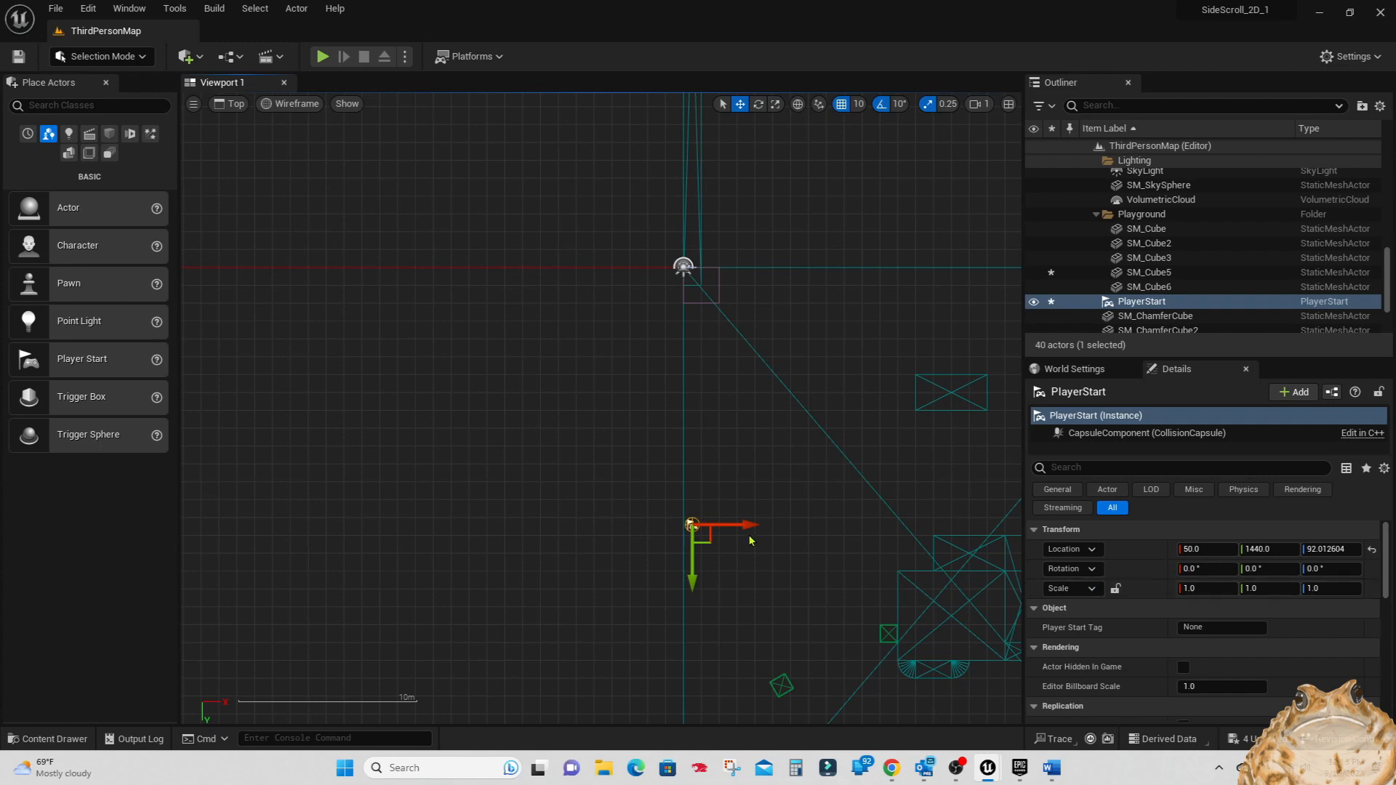
scroll(741, 540, "up", 2)
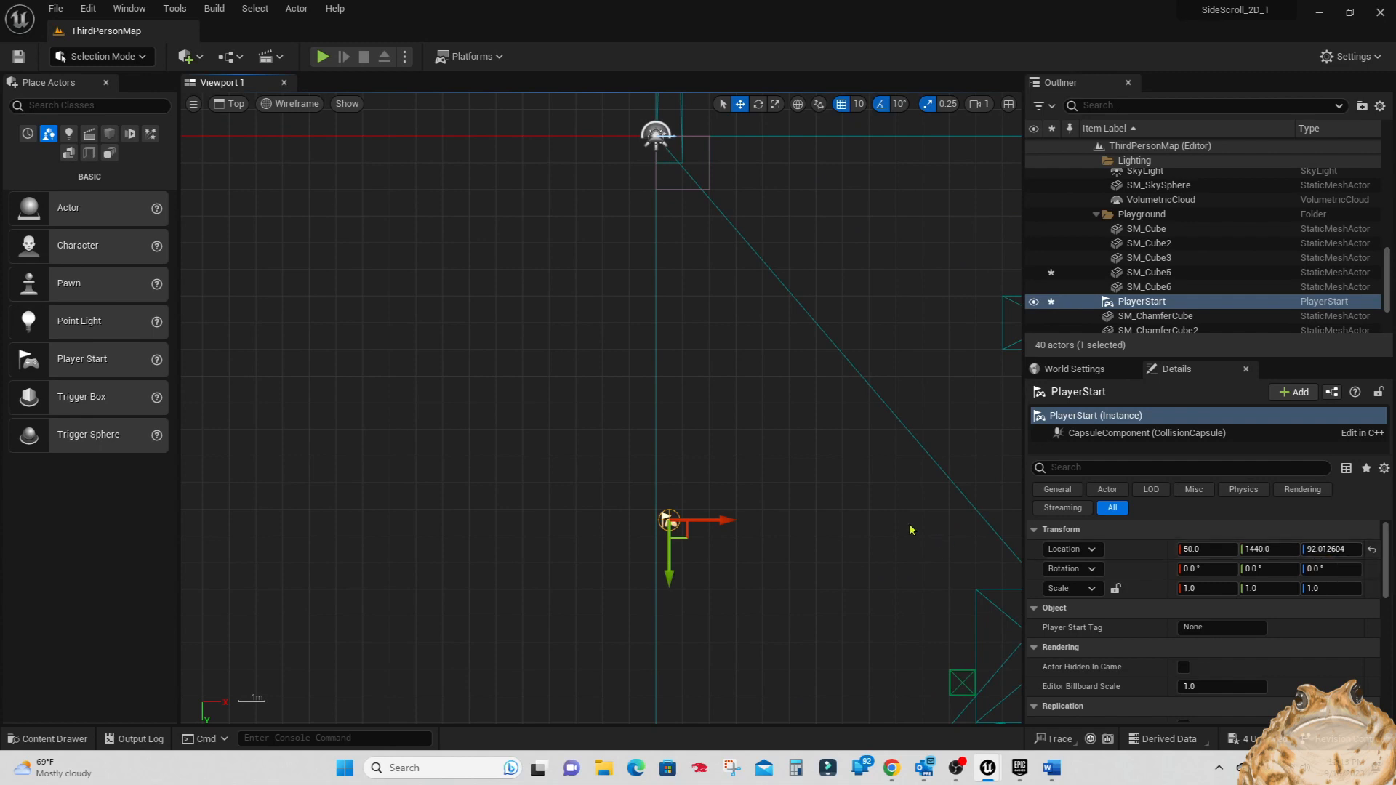
left_click(1203, 551)
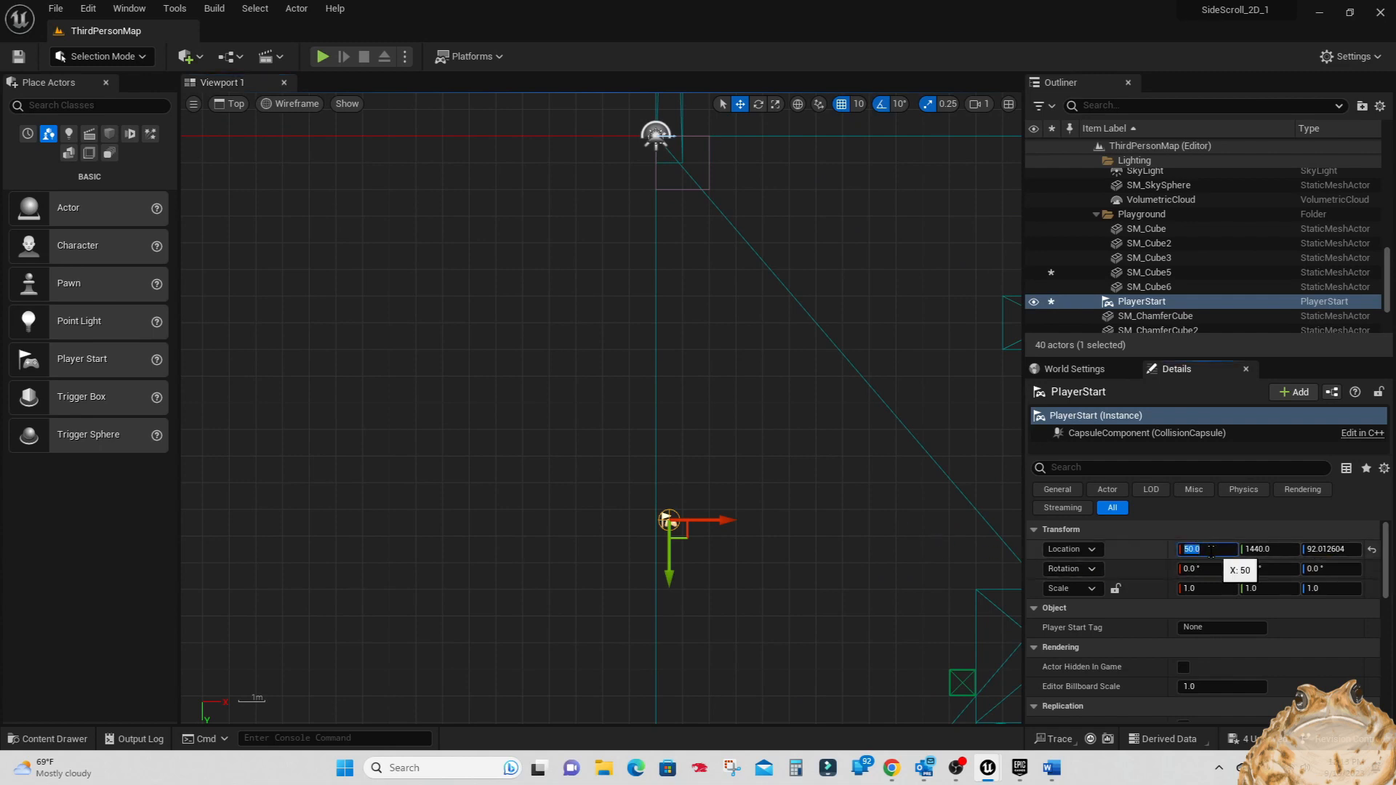
left_click_drag(709, 517, 711, 520)
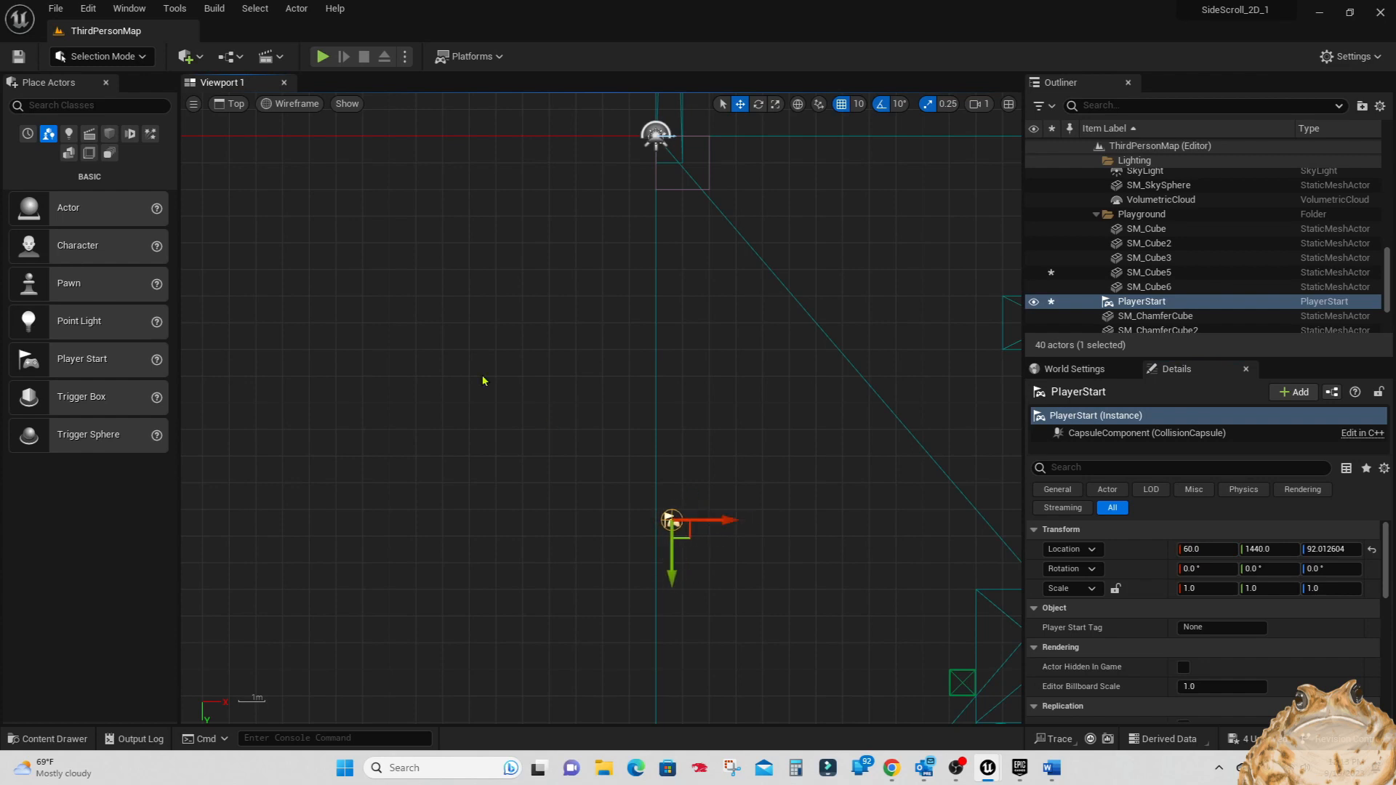
- Playtest the new start position by moving the character both ways and jumping, and end the playtest
left_click(322, 56)
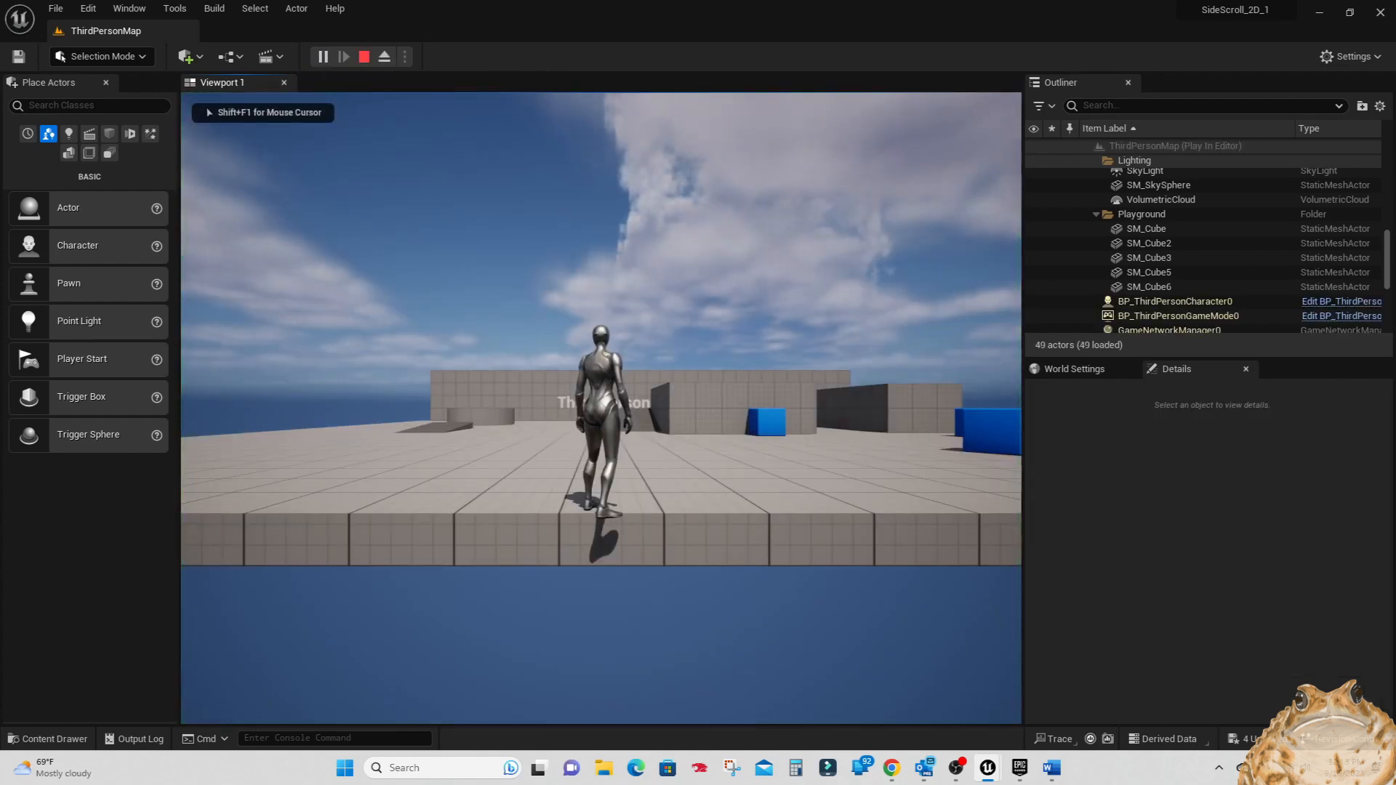
key("a")
key("d")
key("space")
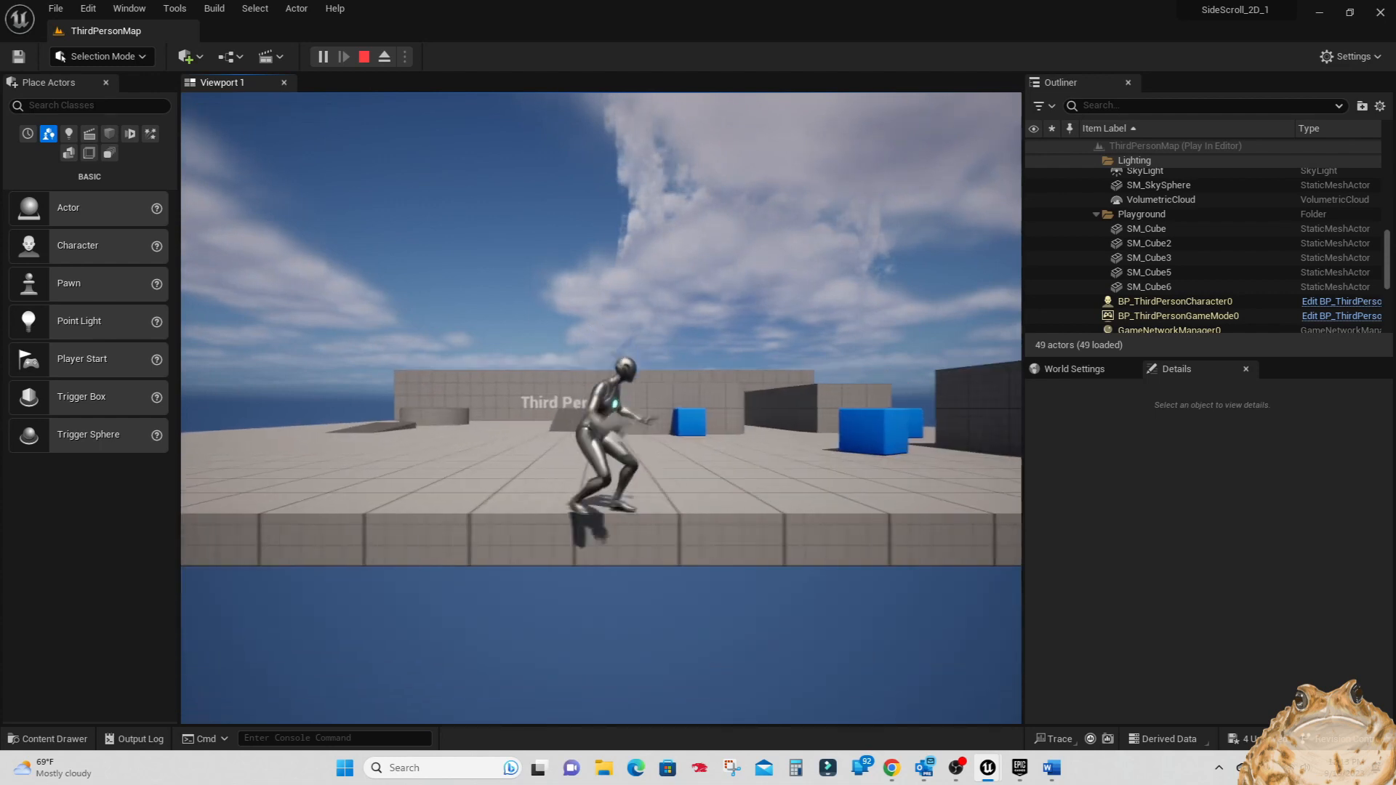
key("Escape")
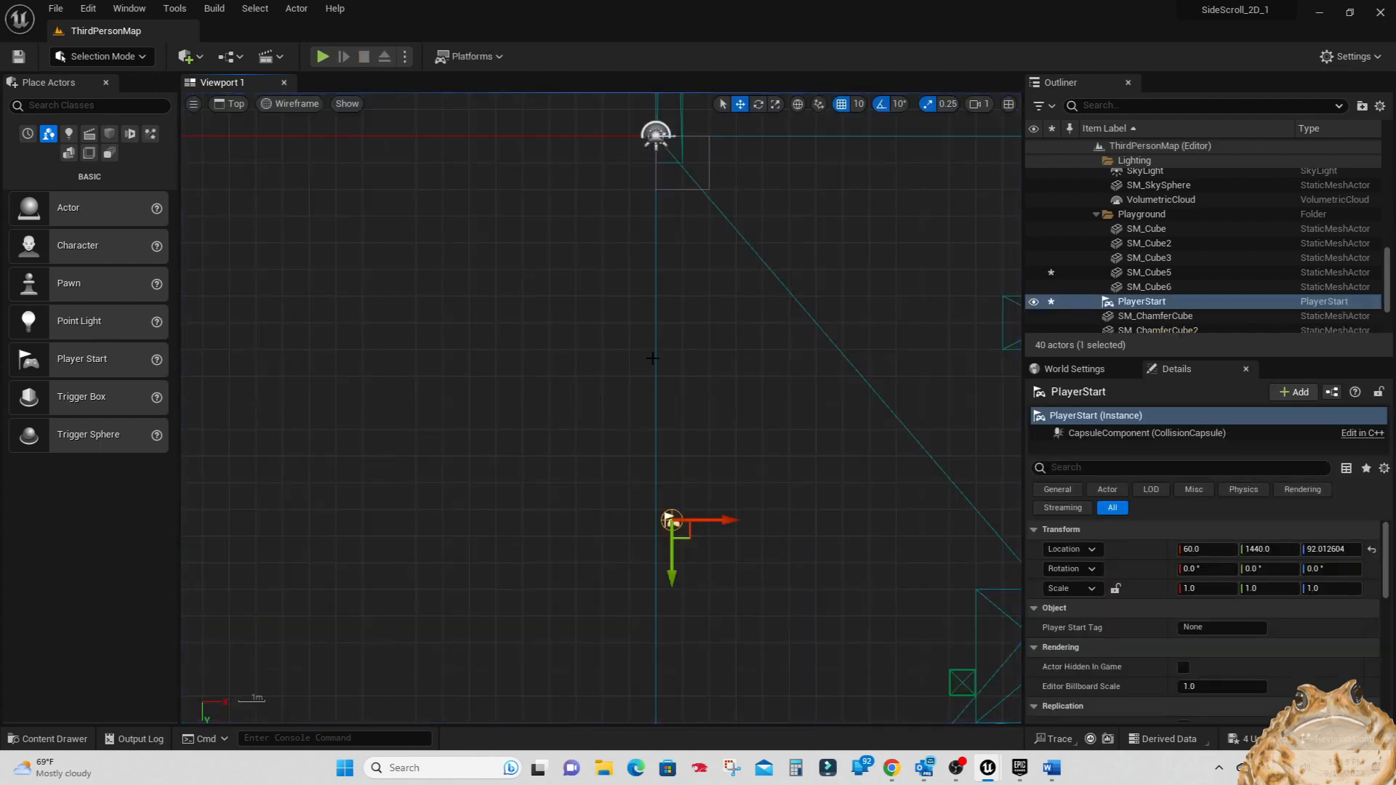
- Move the SM_Cube floor along X to -40 so its edge extends past the player start's side
left_click(656, 363)
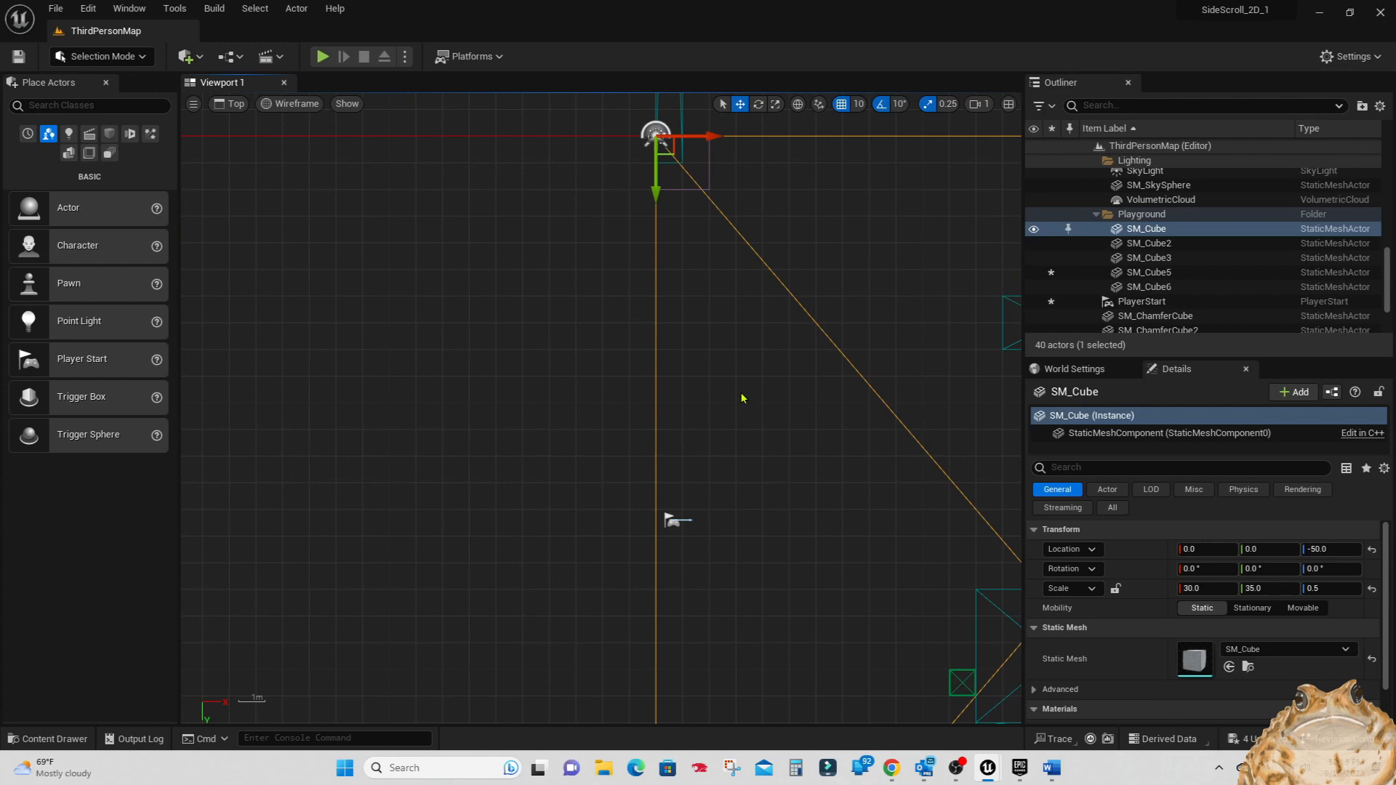
right_click_drag(545, 307, 545, 469)
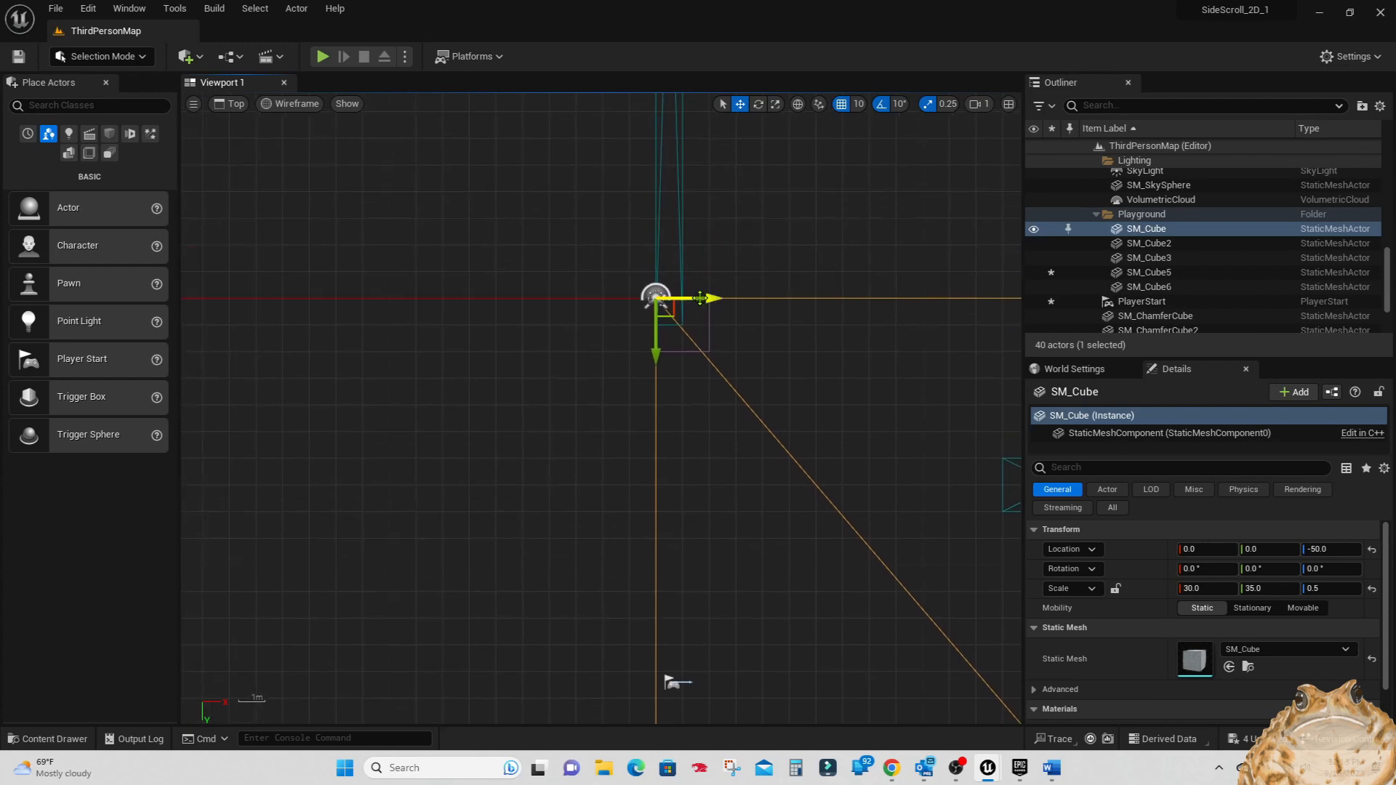
left_click_drag(700, 297, 689, 295)
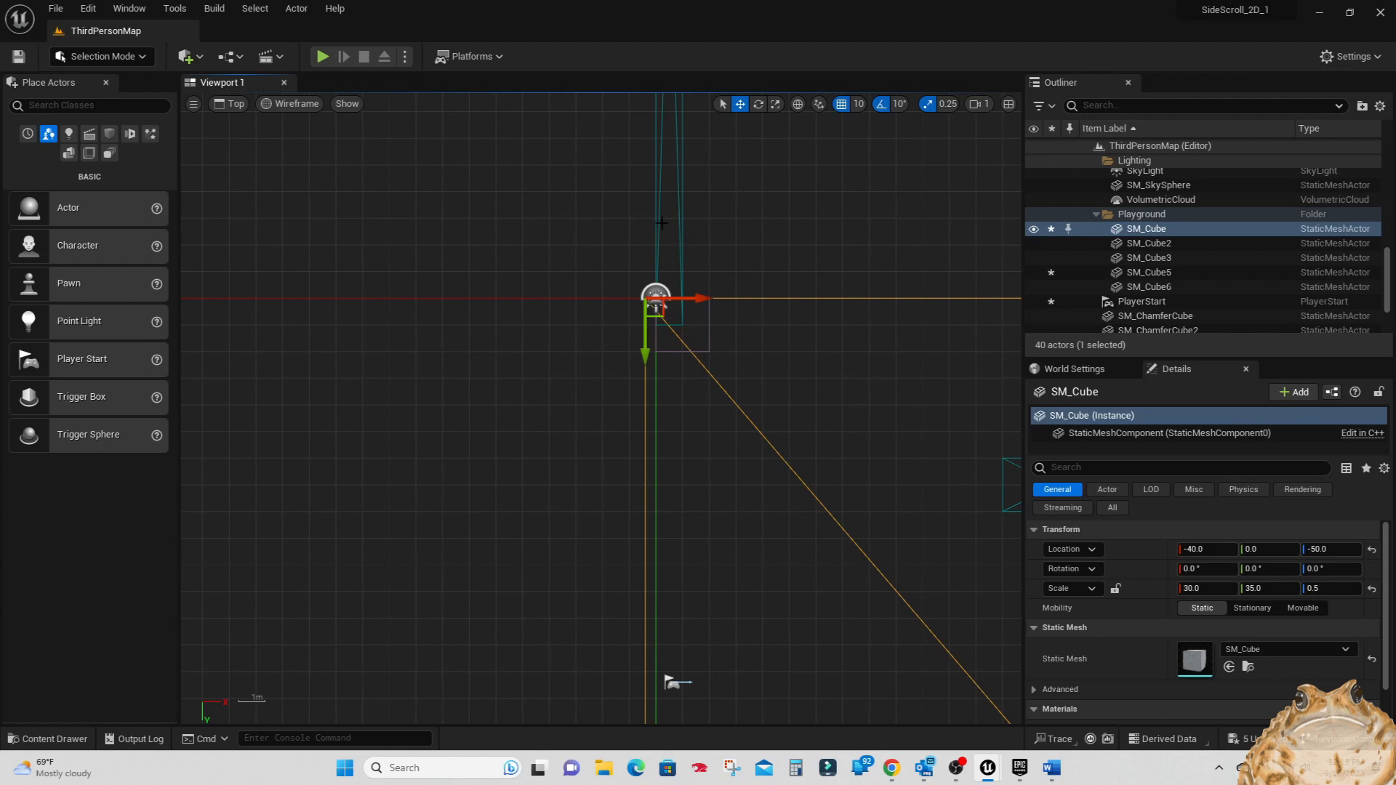
- Move the SM_Cube5 wall along X to 70, compare it with the floor's edge, and deselect it
left_click(660, 223)
right_click_drag(736, 180, 768, 644)
scroll(767, 645, "down", 5)
left_click_drag(786, 251, 778, 256)
scroll(800, 414, "up", 5)
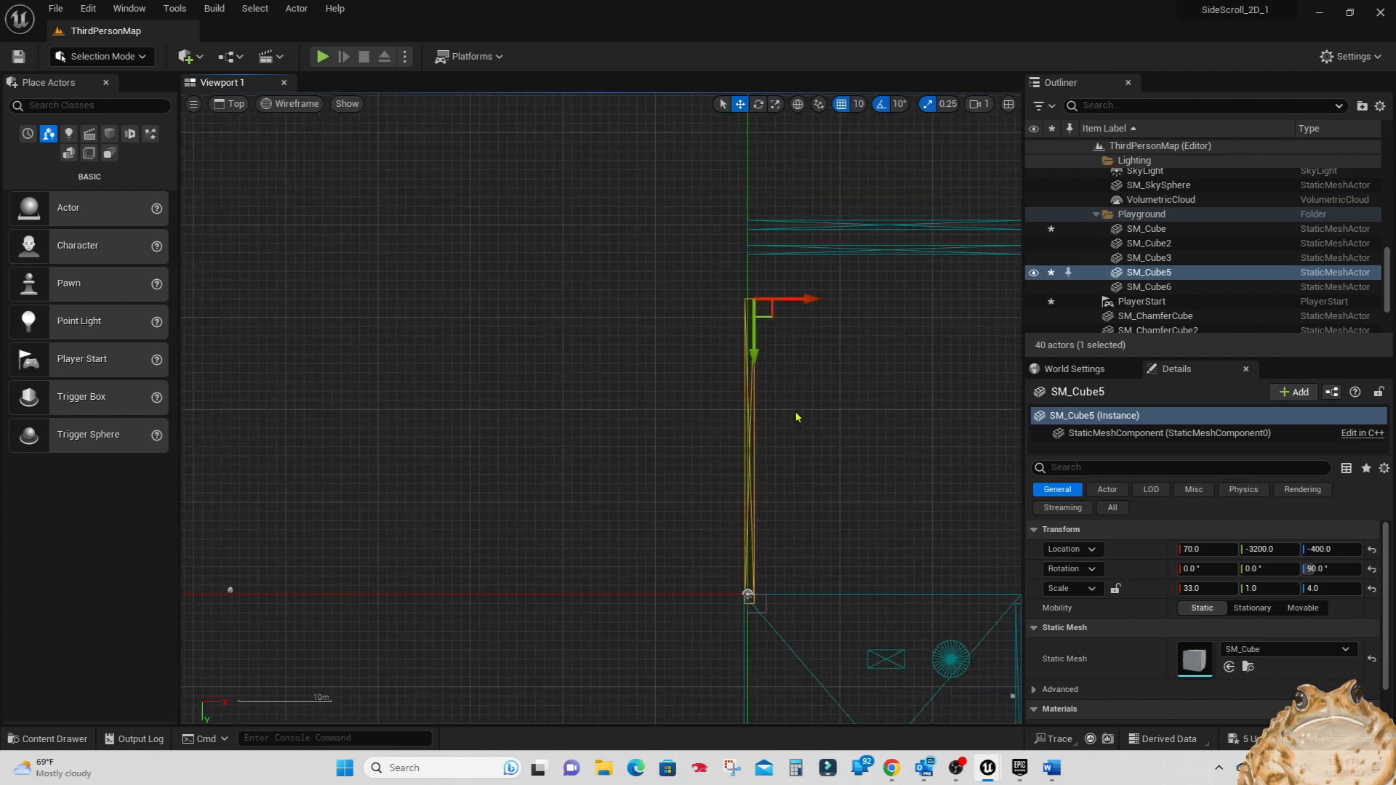
right_click_drag(786, 513, 841, 129)
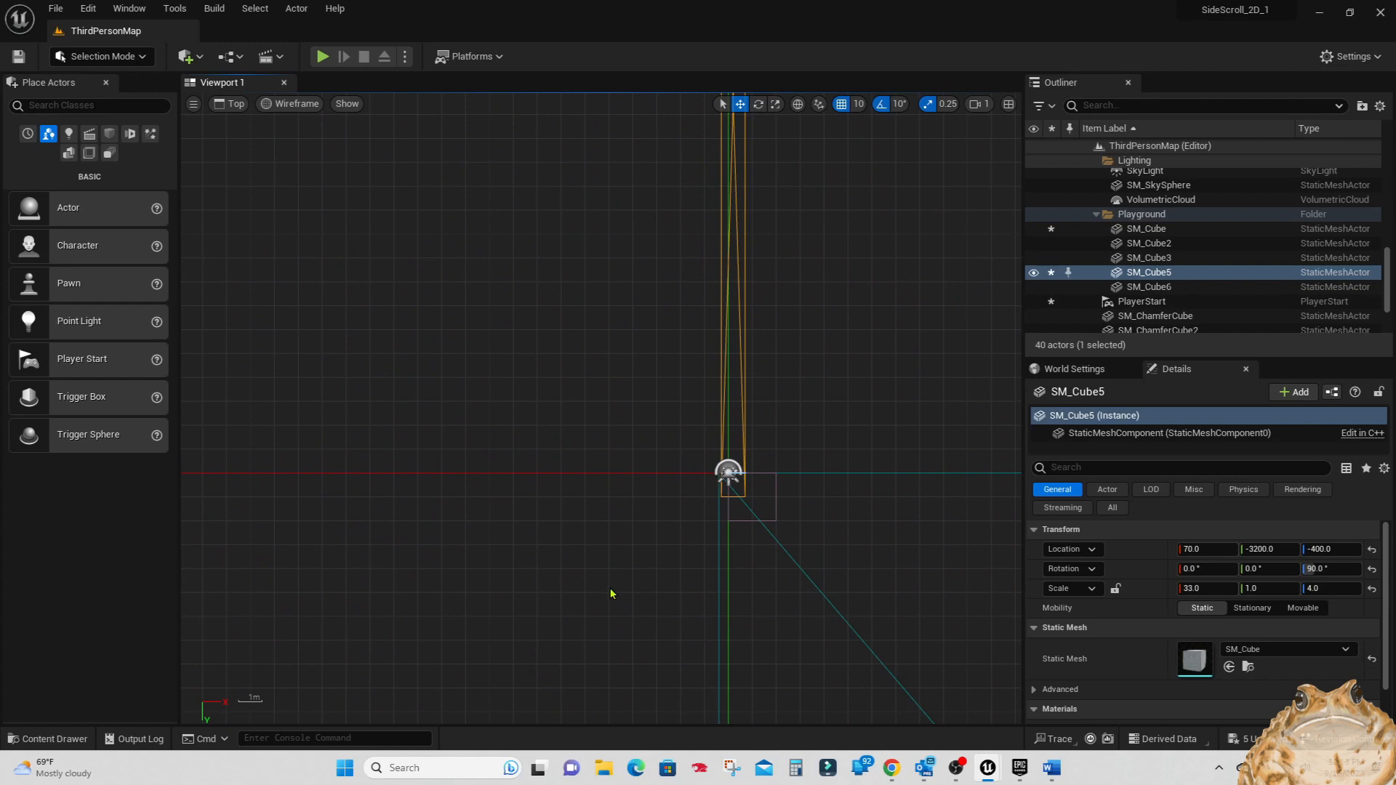
left_click(618, 597)
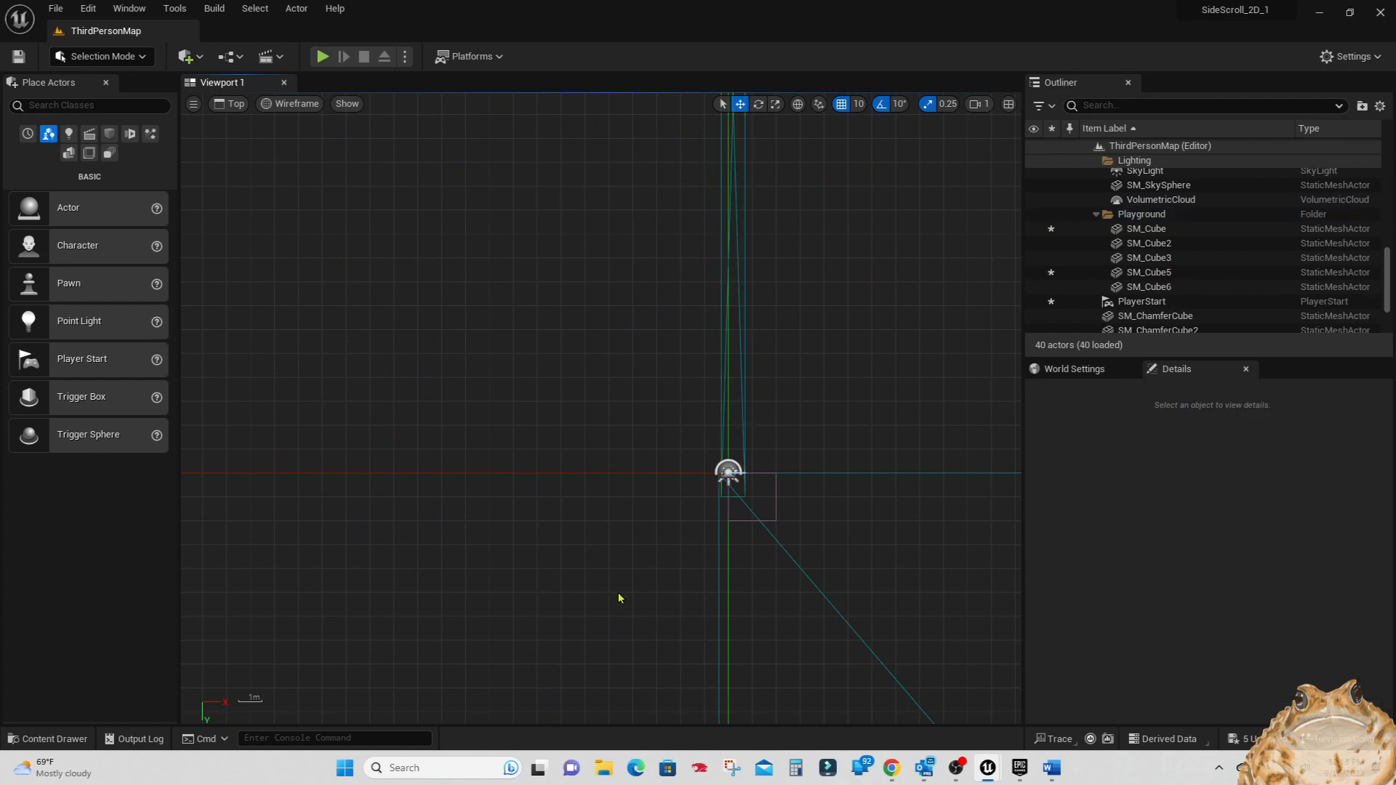
- Set the SM_Cube floor's X location to -50
left_click(718, 552)
right_click_drag(632, 648, 619, 477)
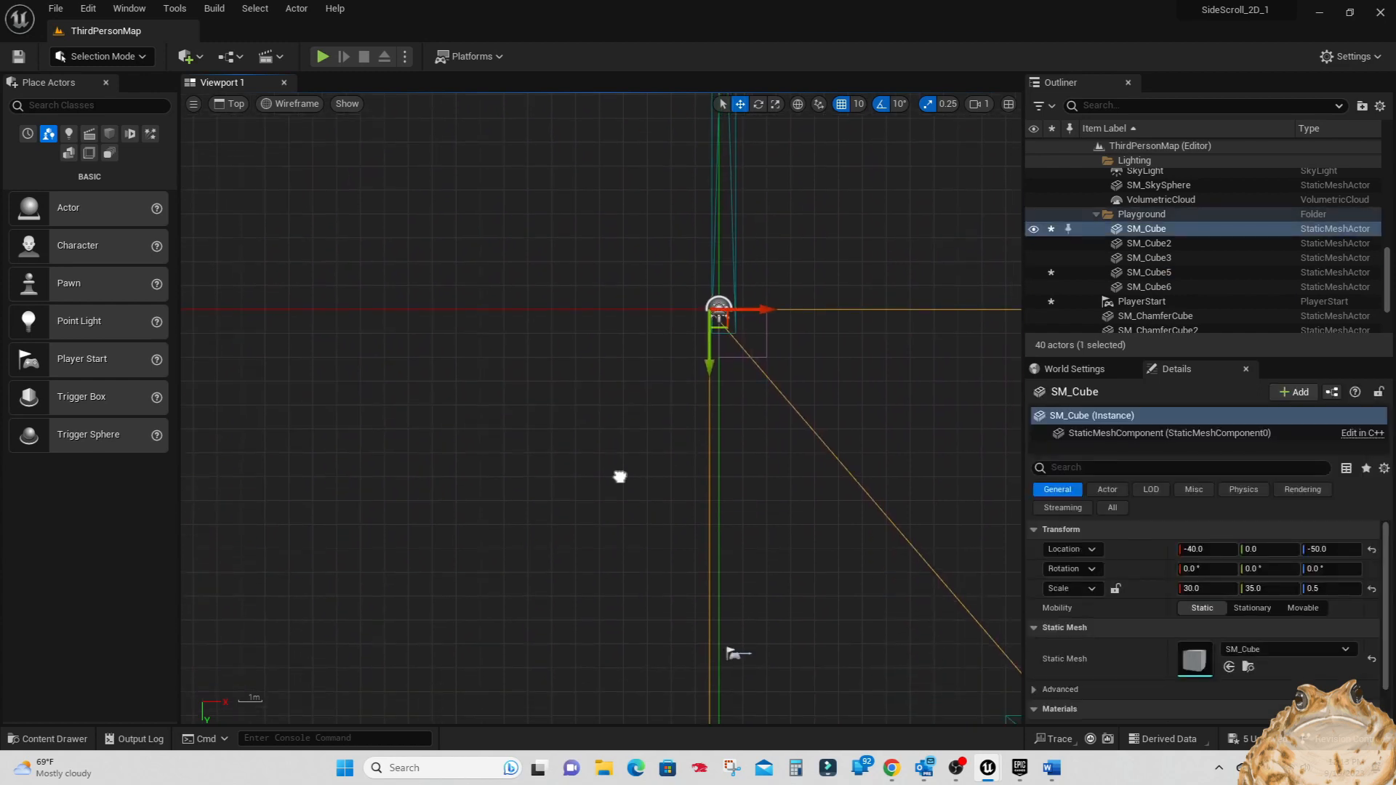
left_click(1199, 549)
key("Return")
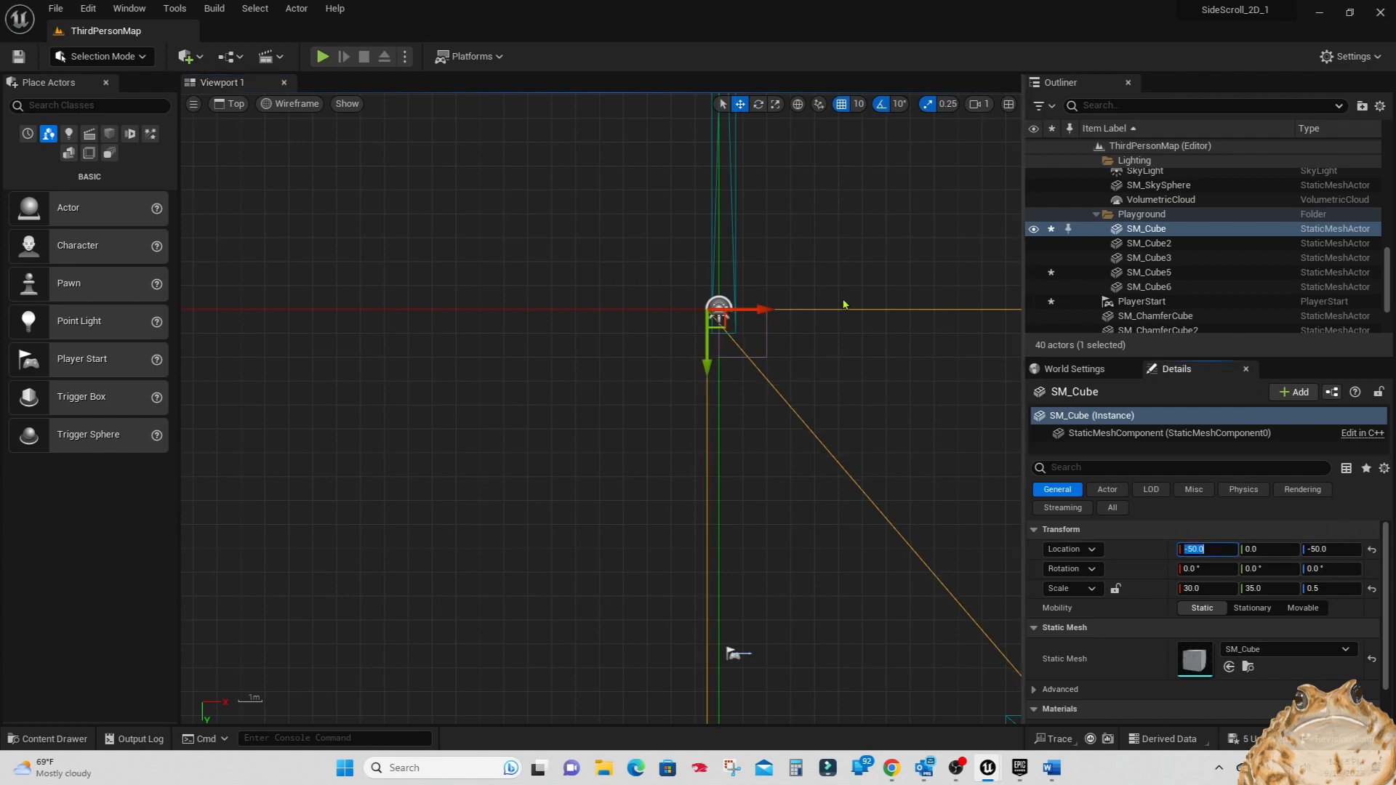
- Set the SM_Cube5 wall's X location to -50
left_click(824, 246)
left_click(737, 197)
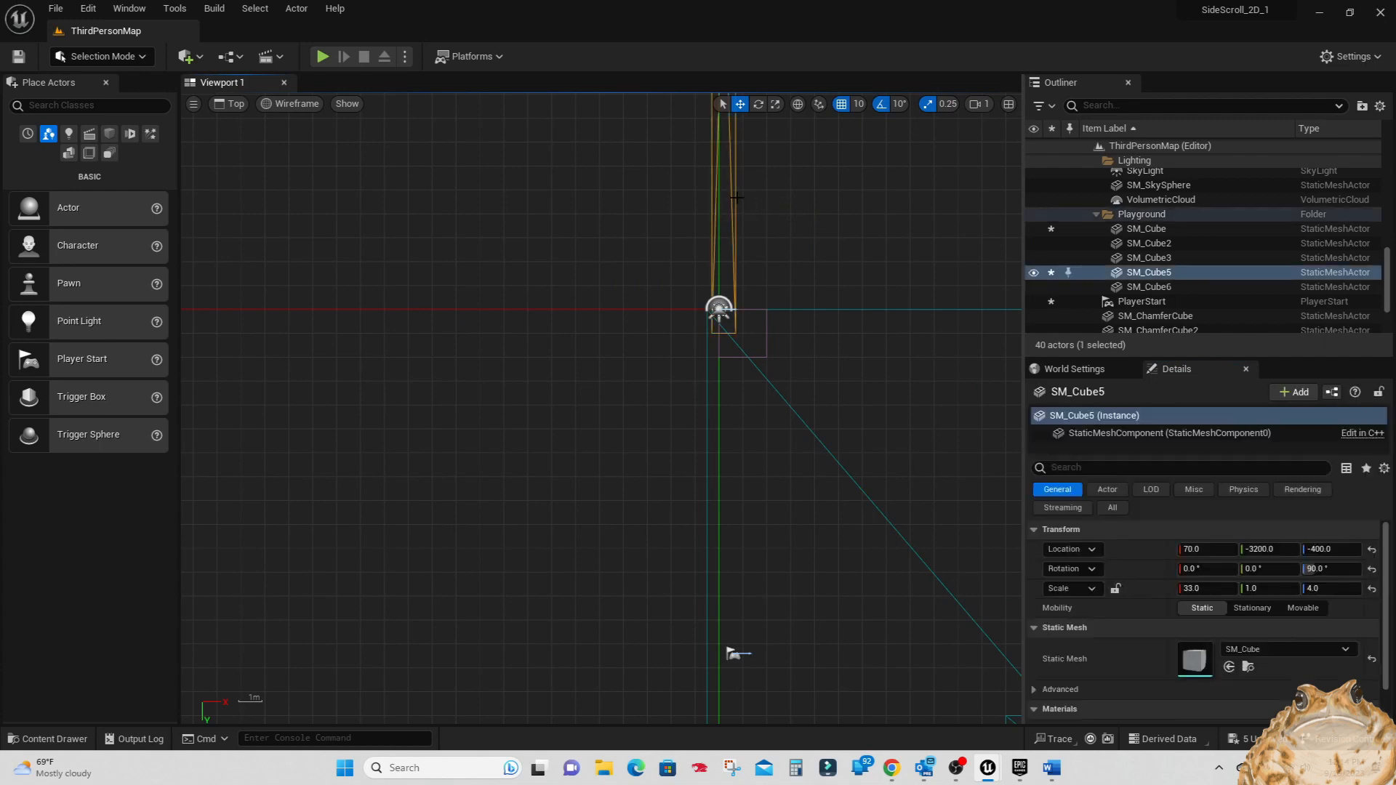
left_click(1204, 549)
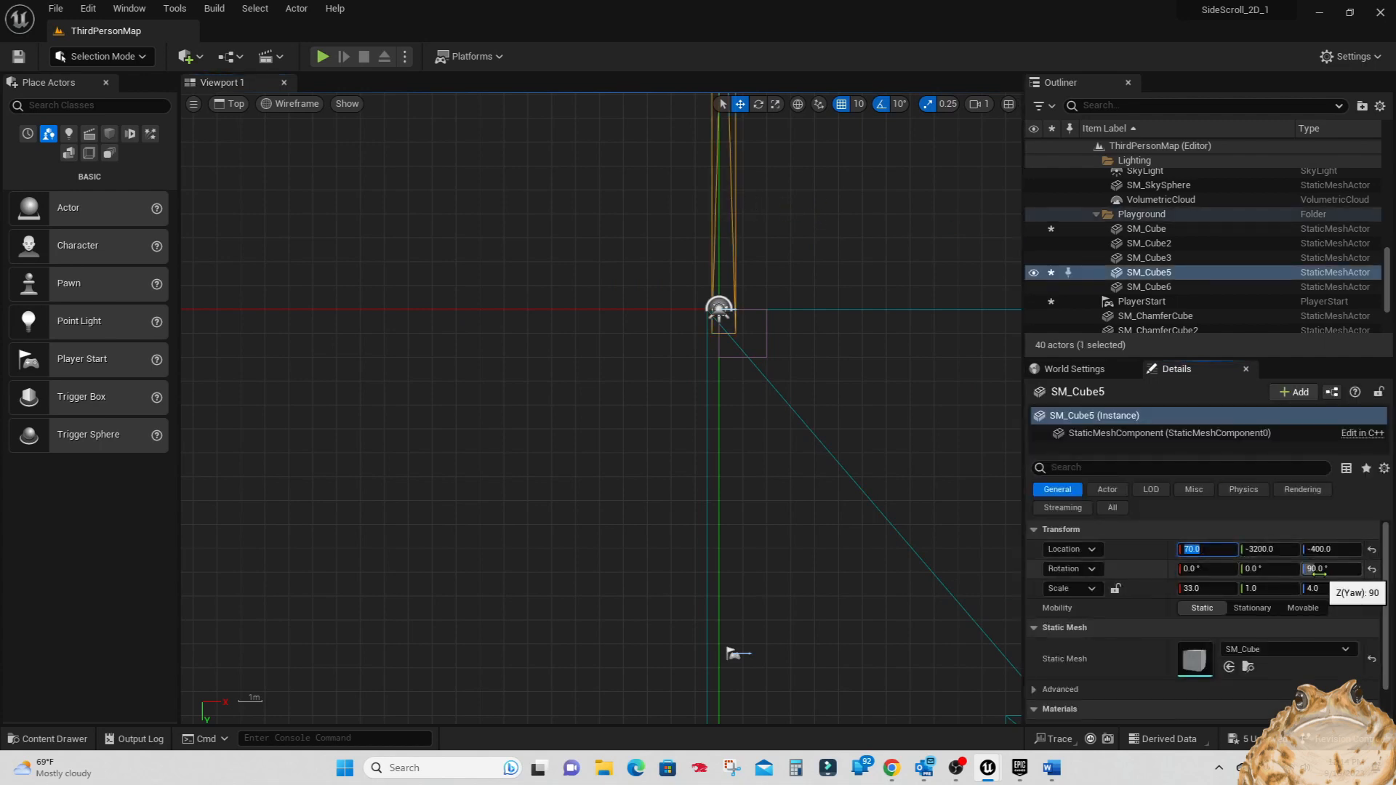
type("0")
key("Return")
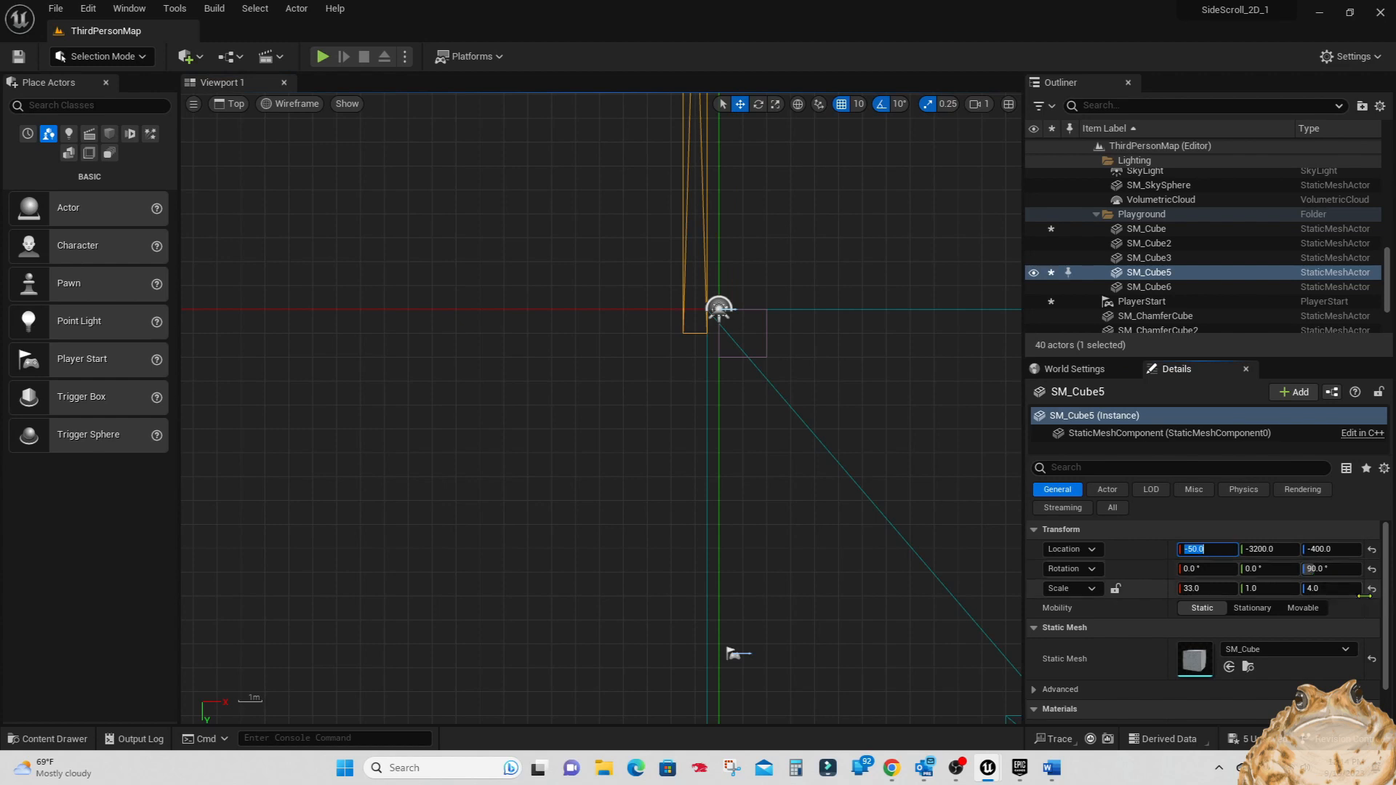
- Set the SM_Cube5 wall's X location to 50
type("50")
key("Return")
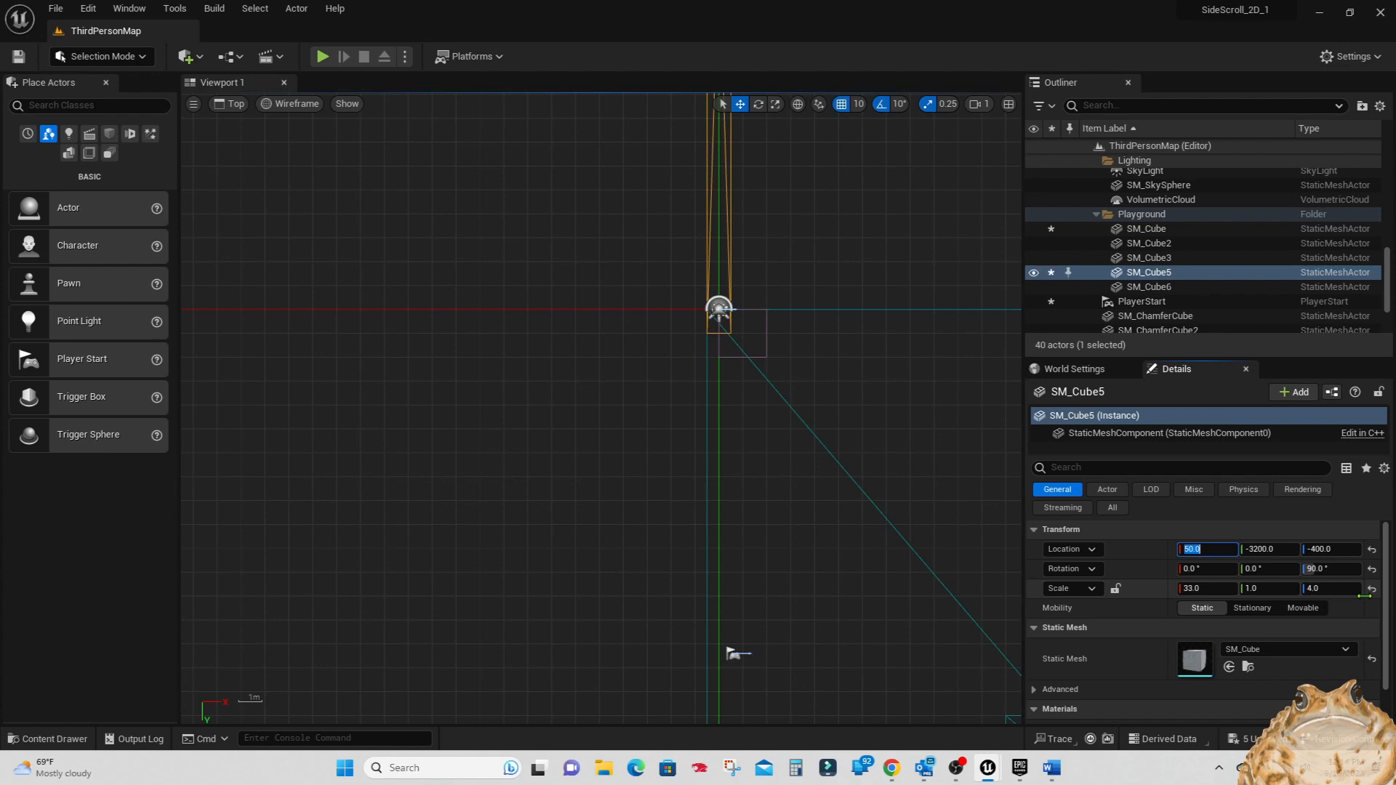
left_click(774, 276)
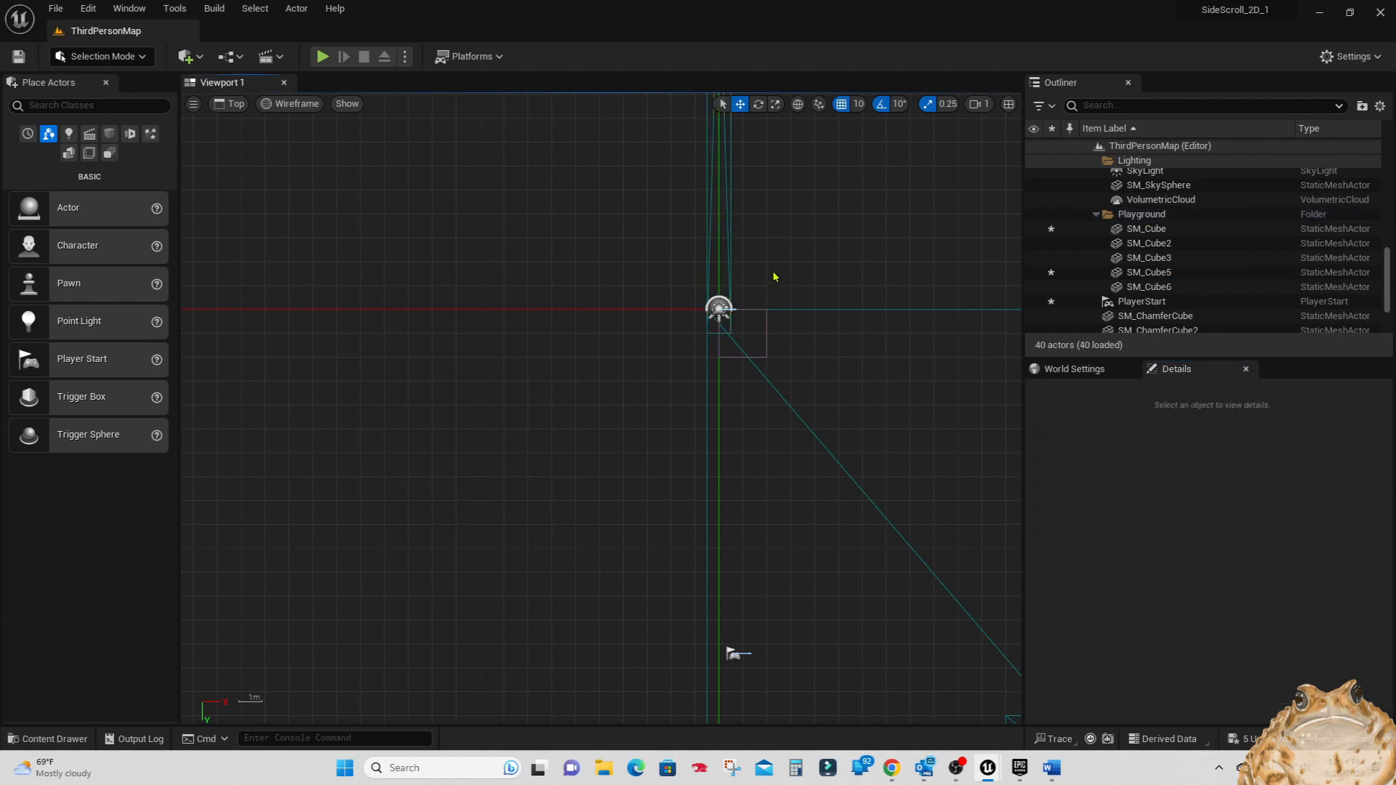
left_click(727, 259)
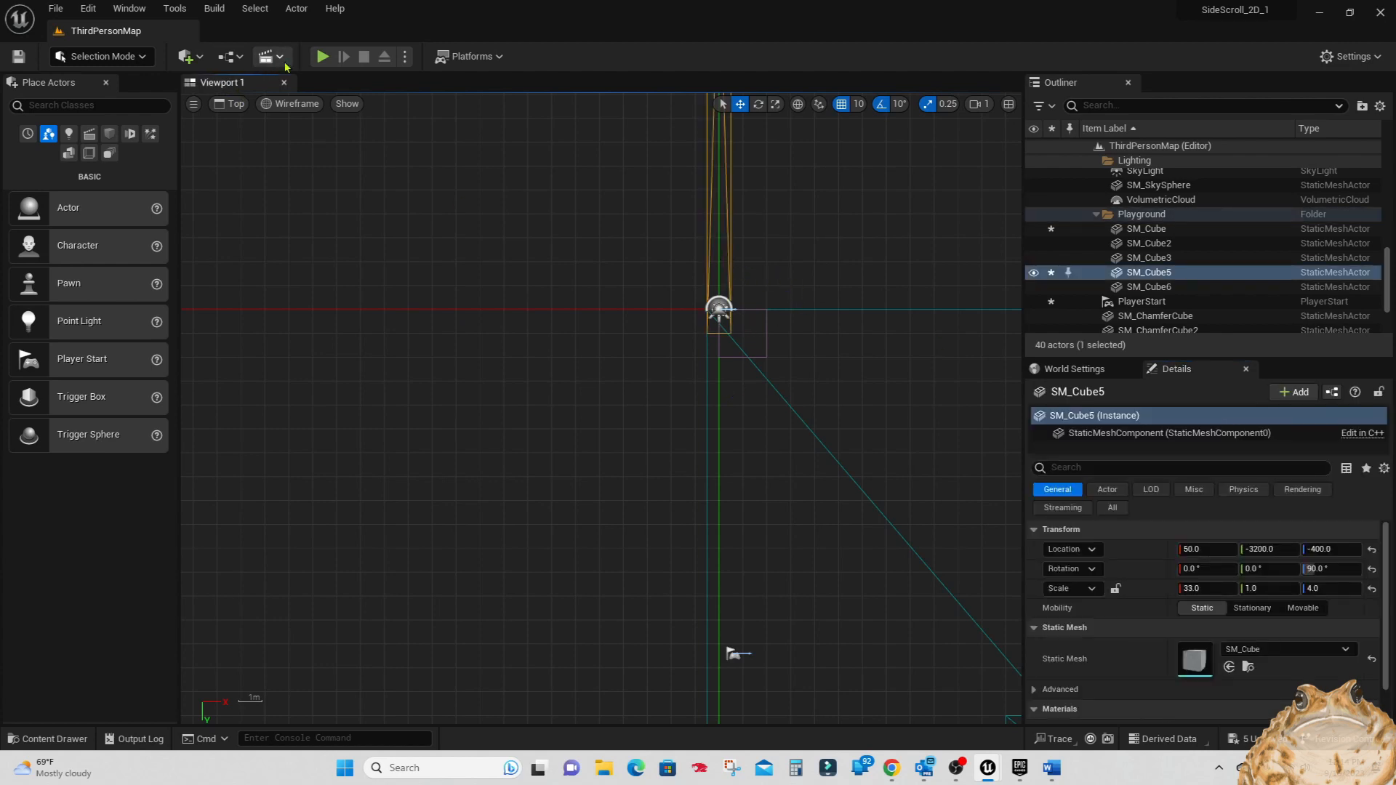
- Play-test the level, running and jumping the character between the floor and the SM_Cube5 wall, and stop the session
left_click(322, 56)
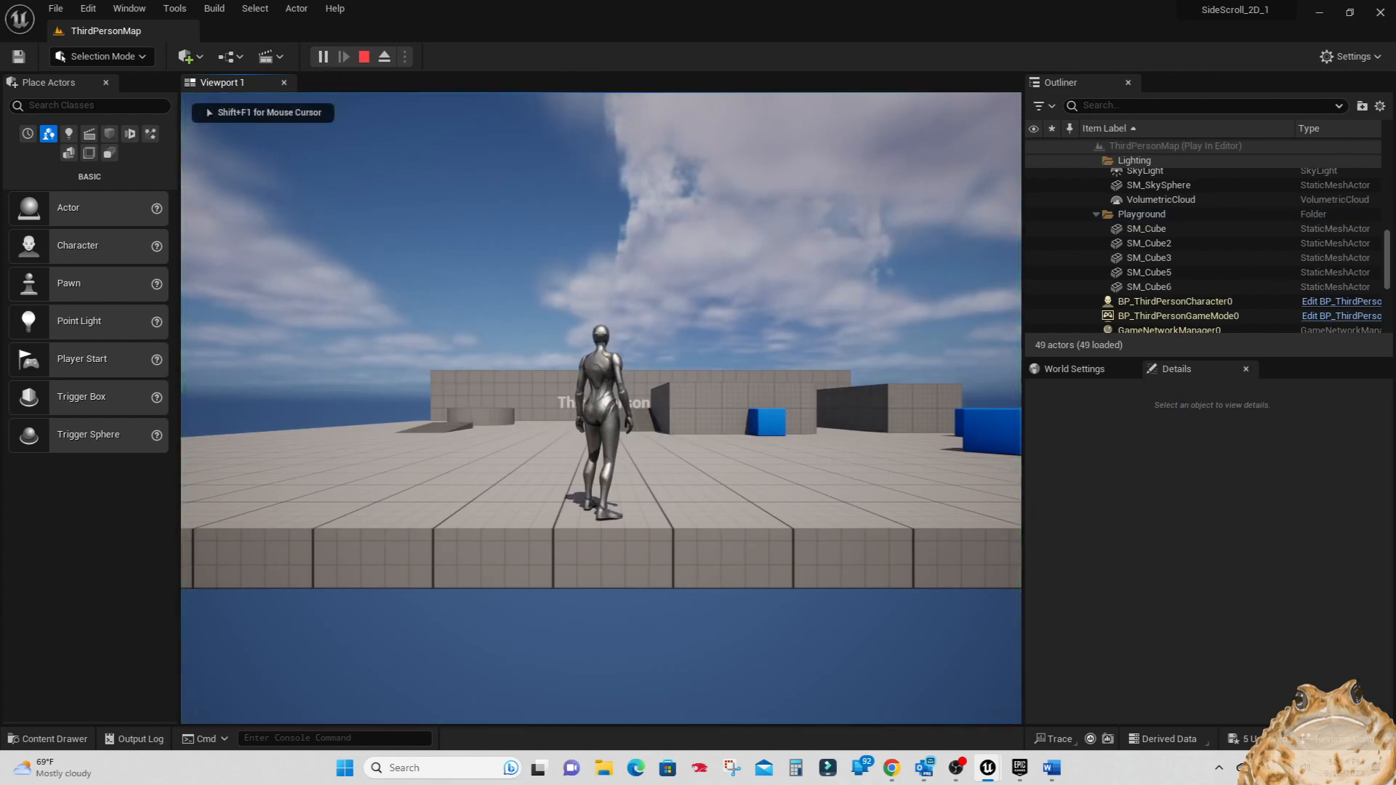
key("a")
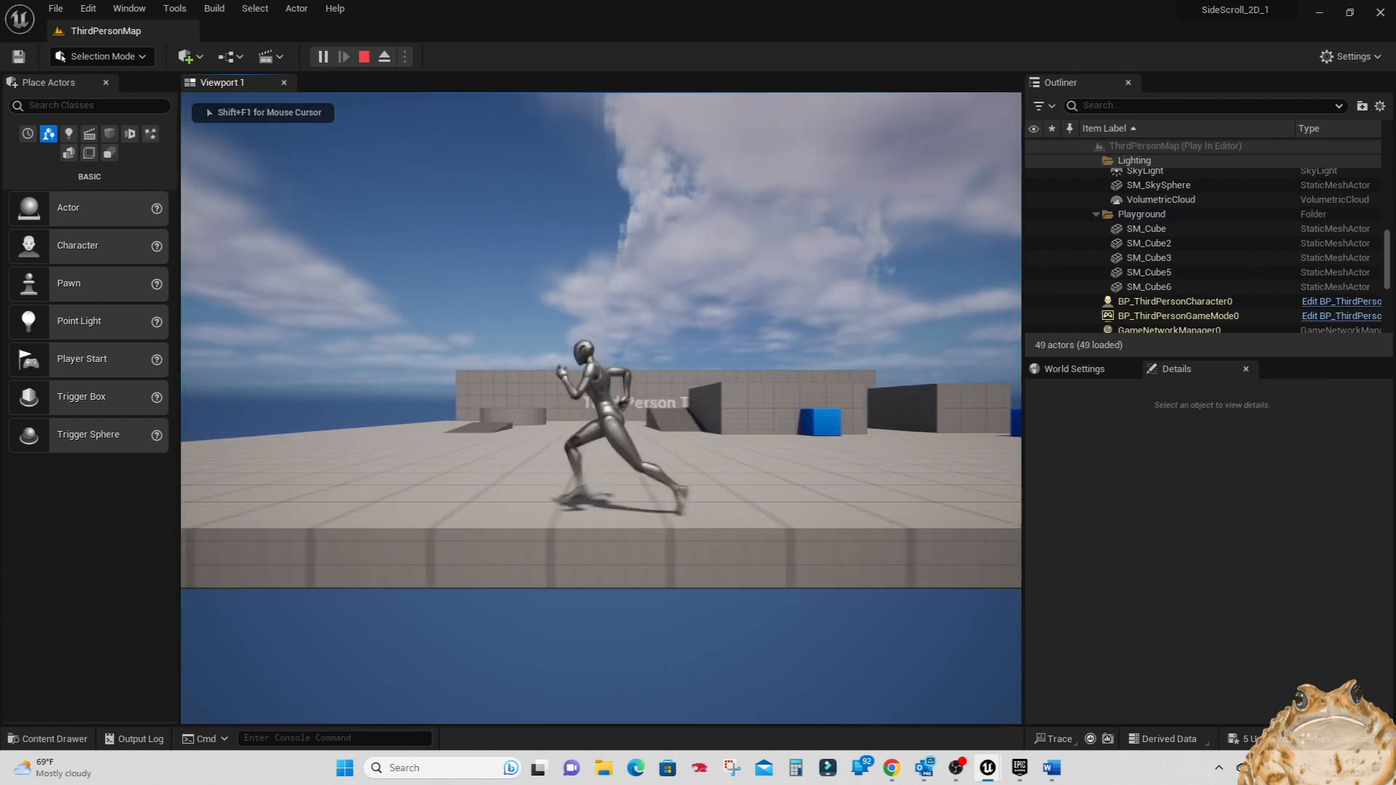
key("space")
key("a")
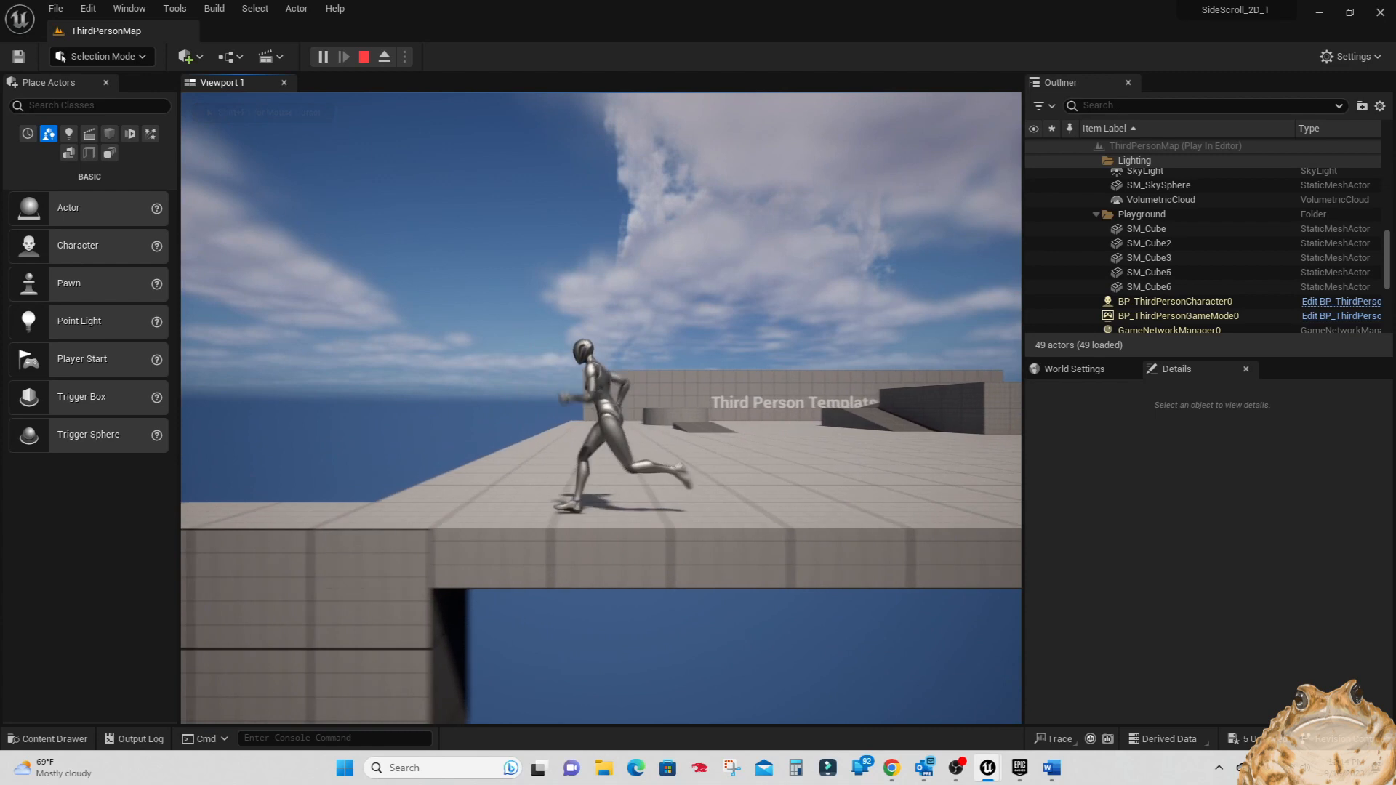
key("d")
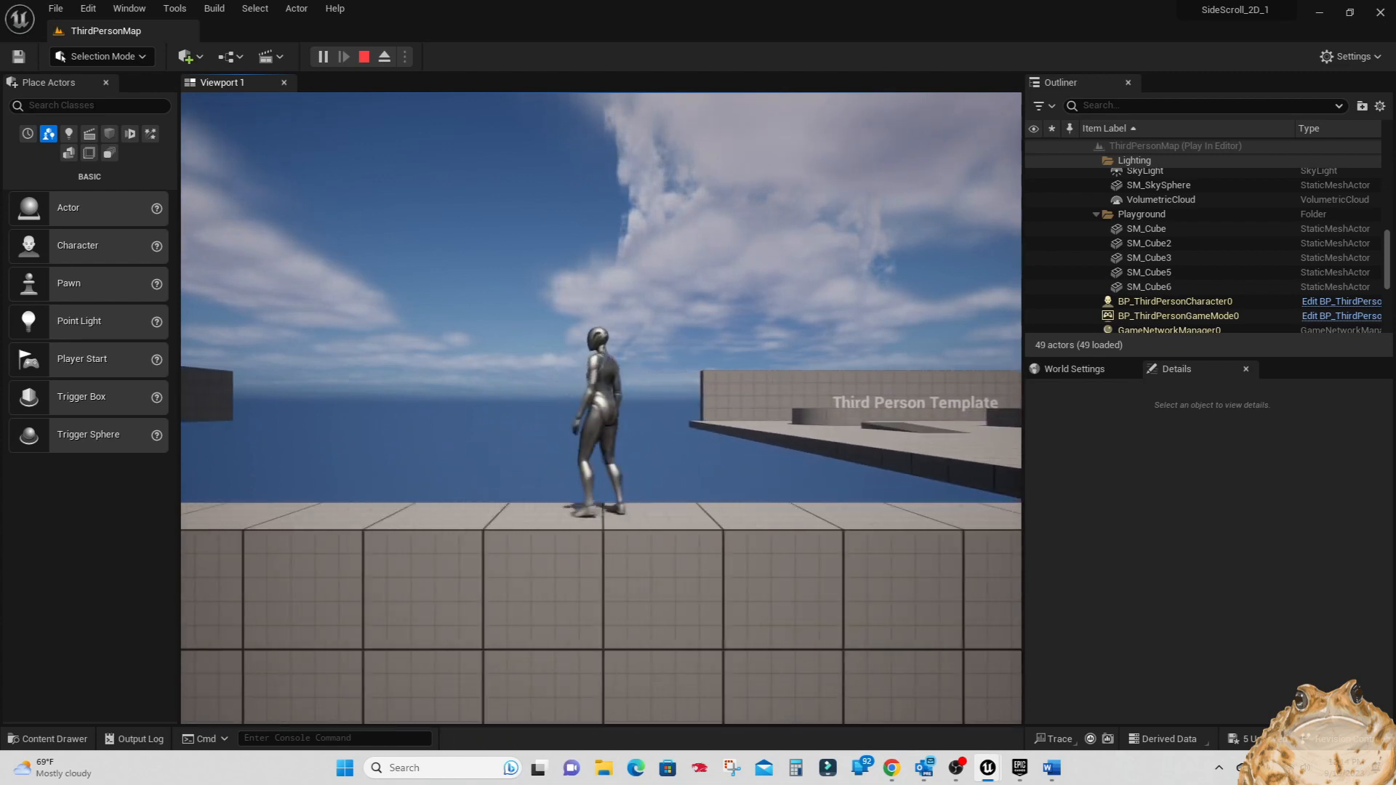
key("a")
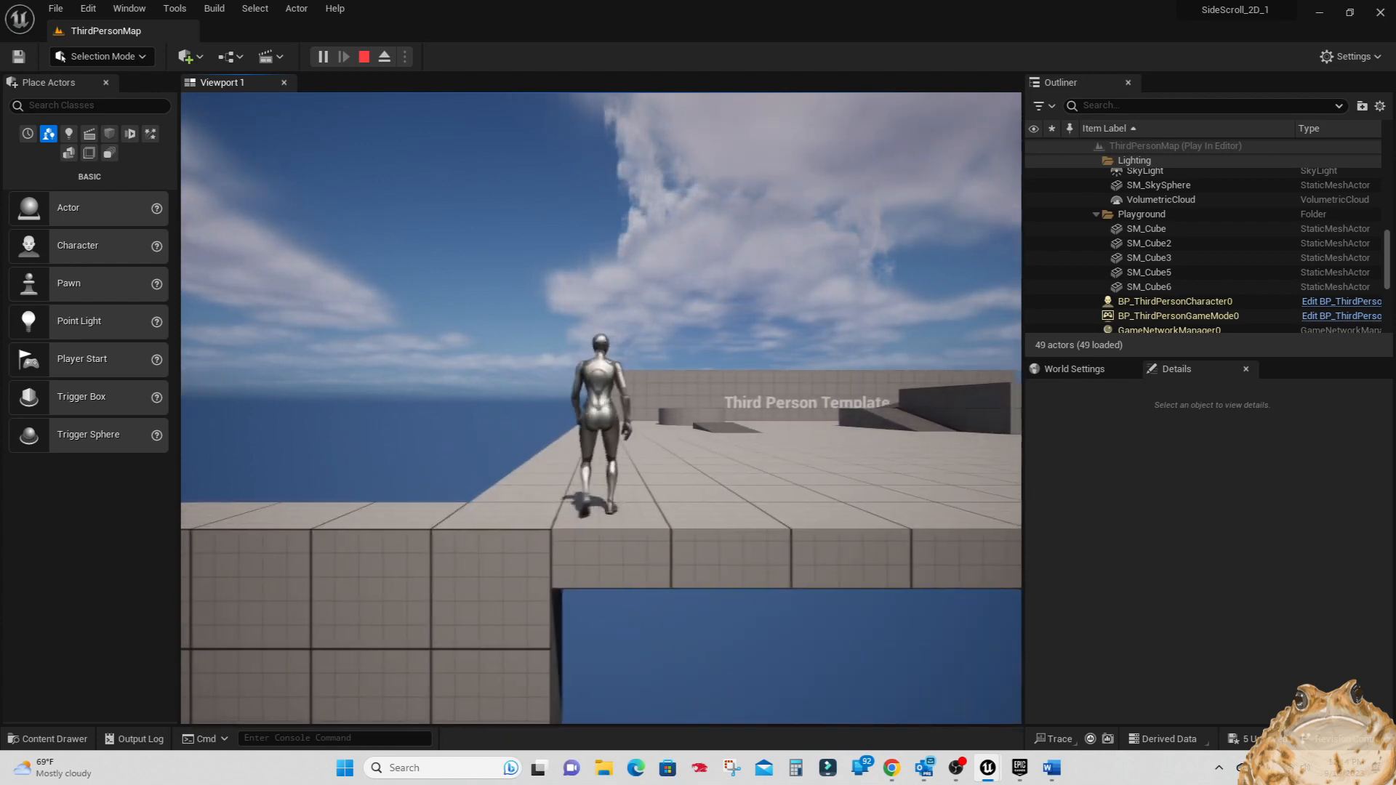
key("space")
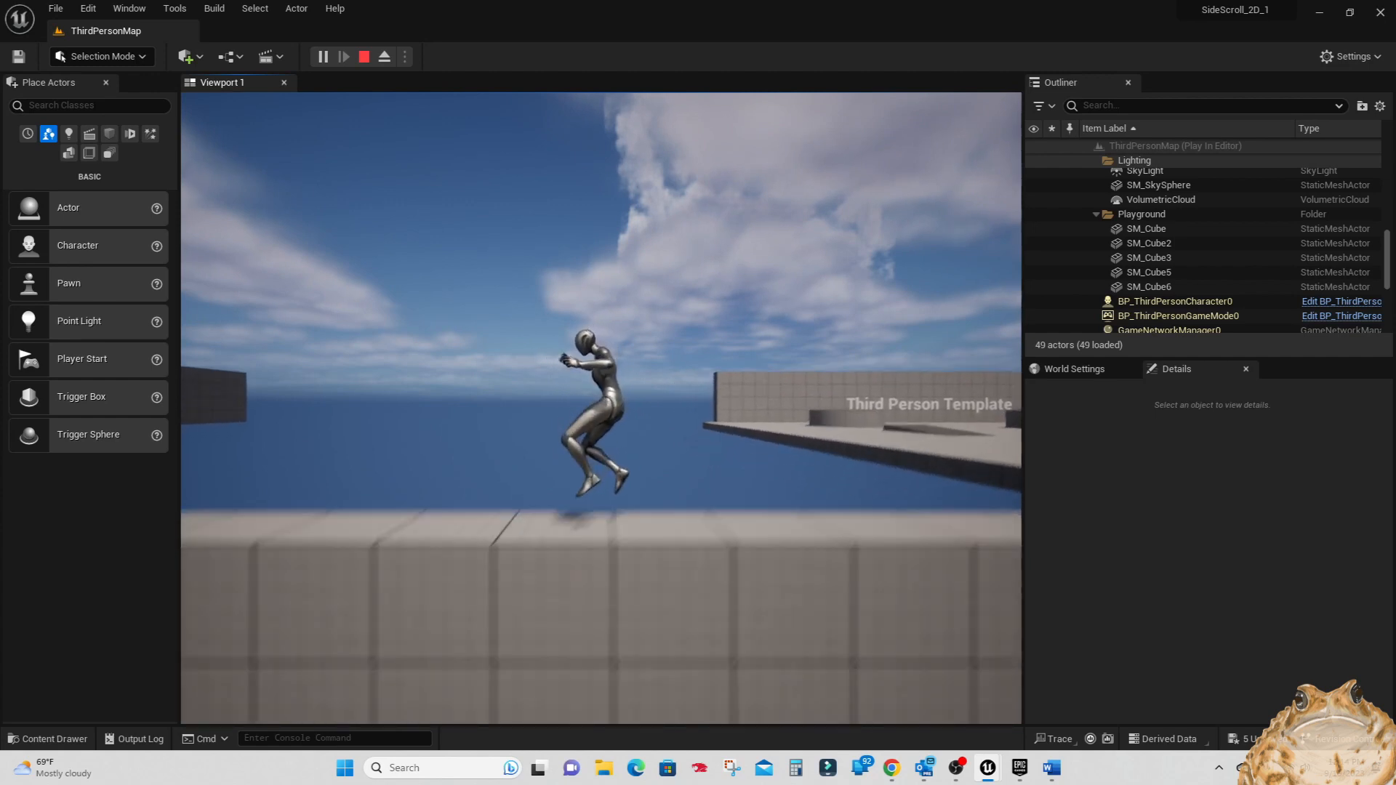
key("space")
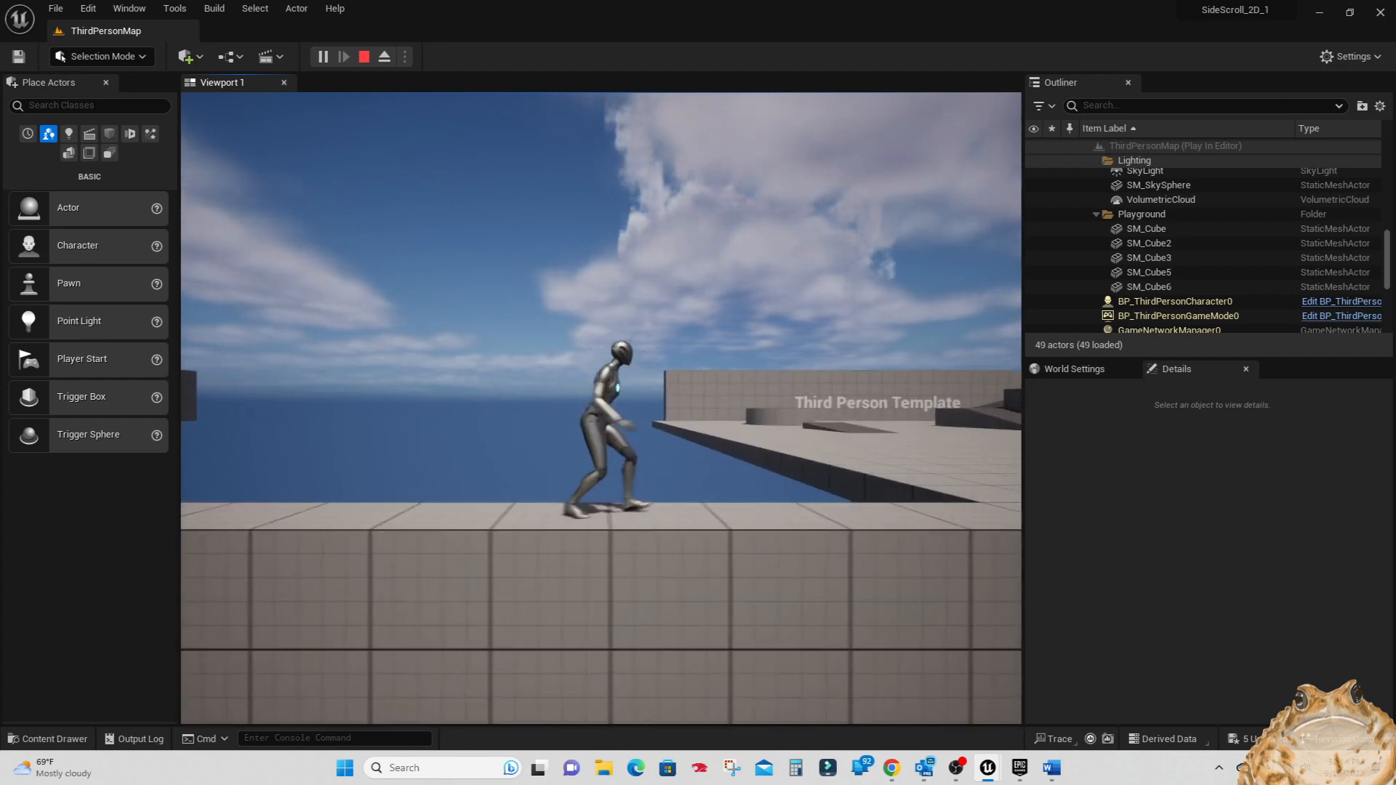
key("space")
key("space")
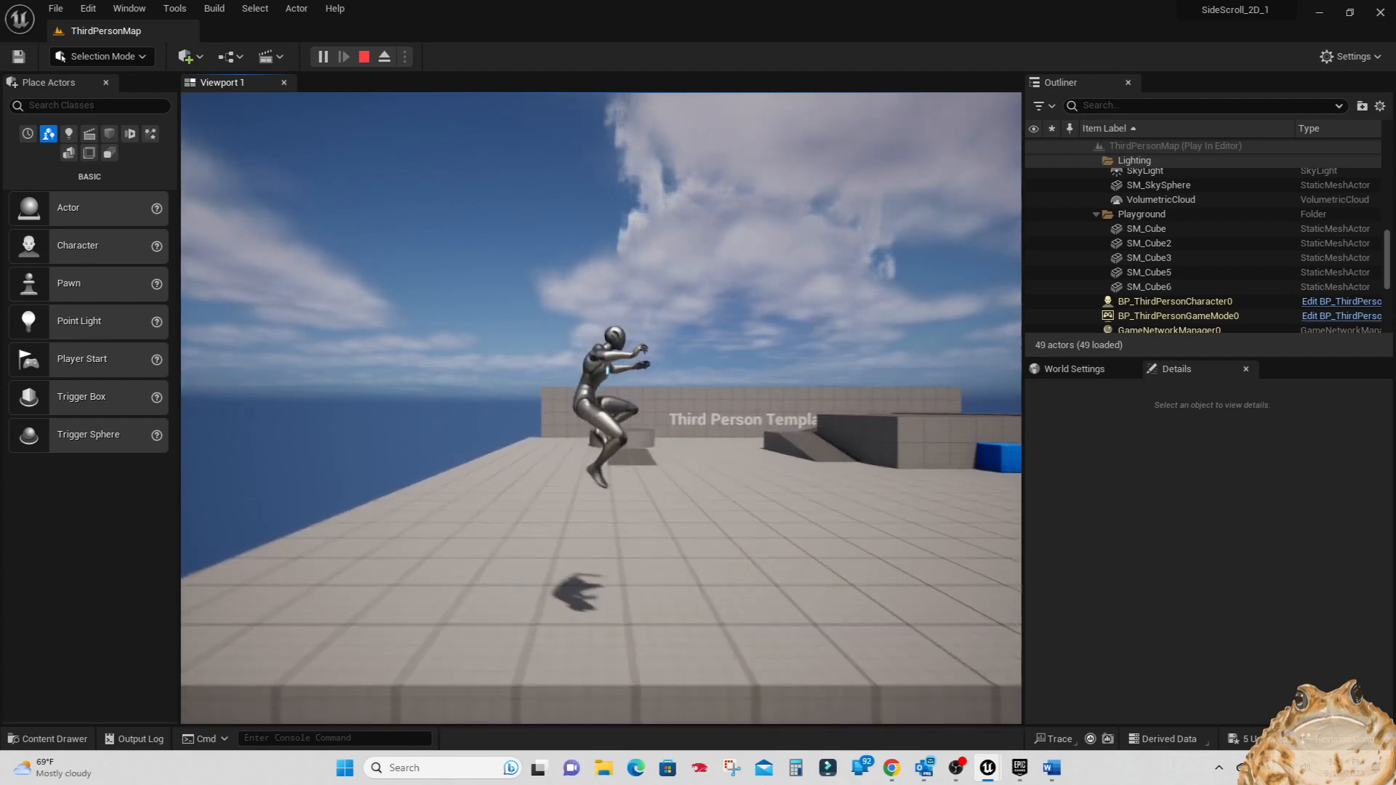
key("d")
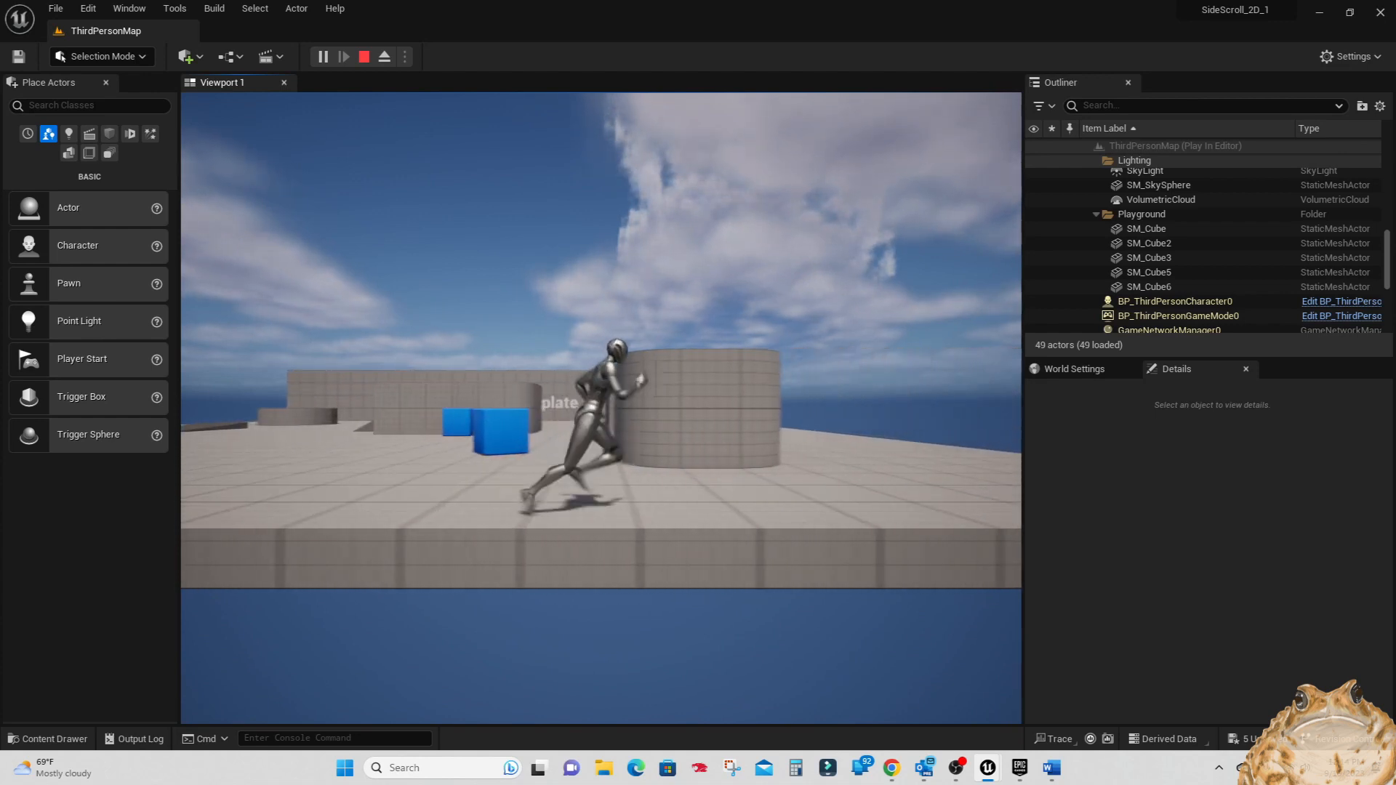
key("space")
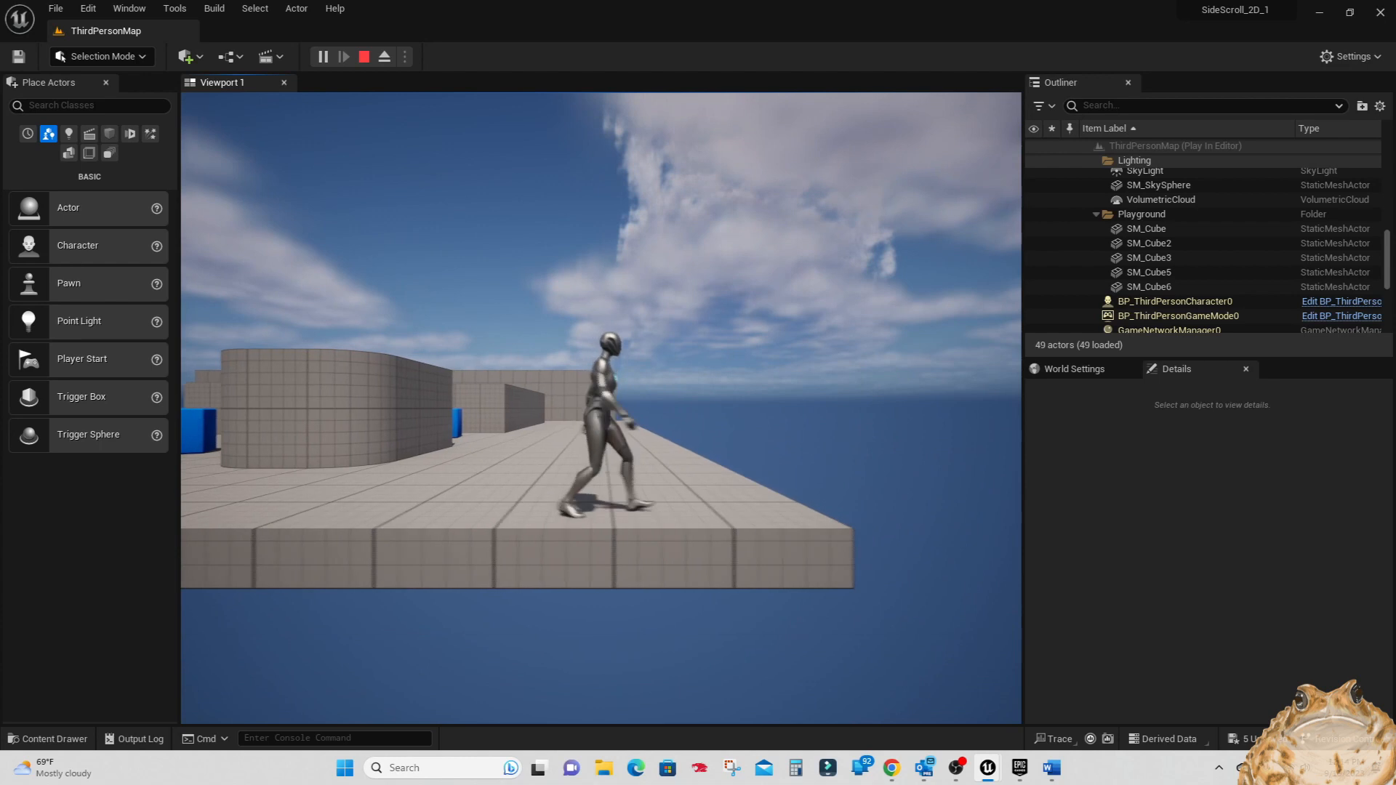
key("Escape")
- Move the SM_Cube11 block to X -40, Y 3500 so it closes off the floor's far end, and deselect it
scroll(830, 371, "down", 5)
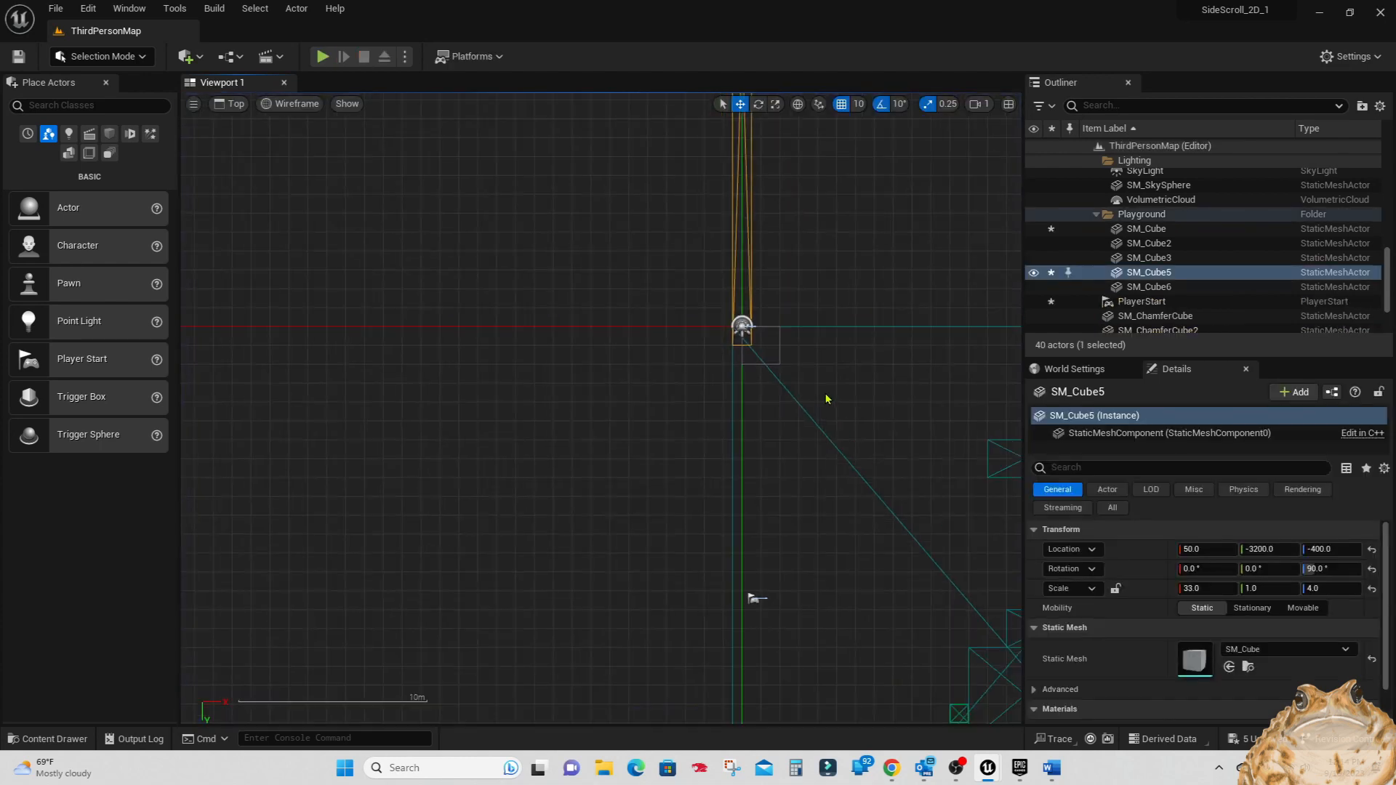
right_click_drag(592, 564, 503, 195)
left_click(744, 430)
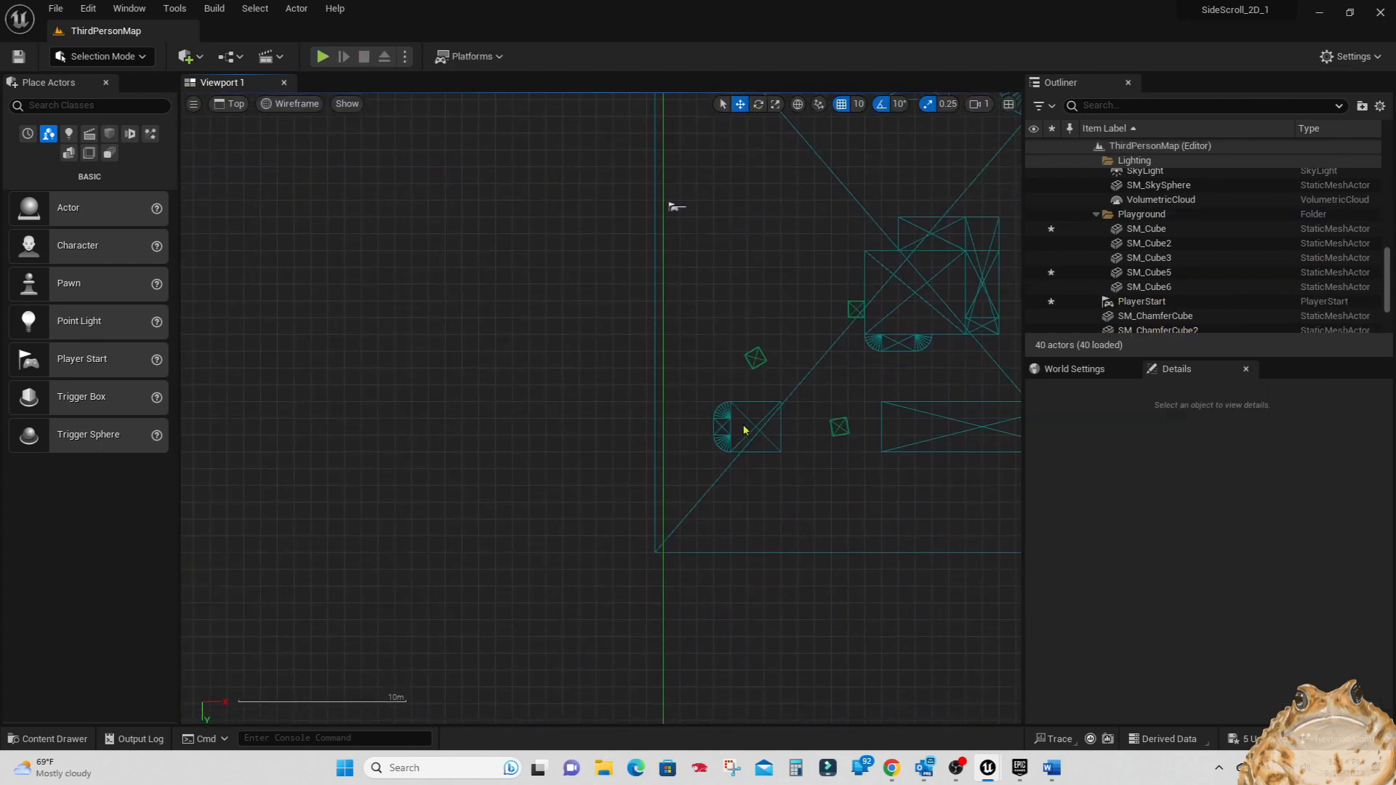
left_click(740, 410)
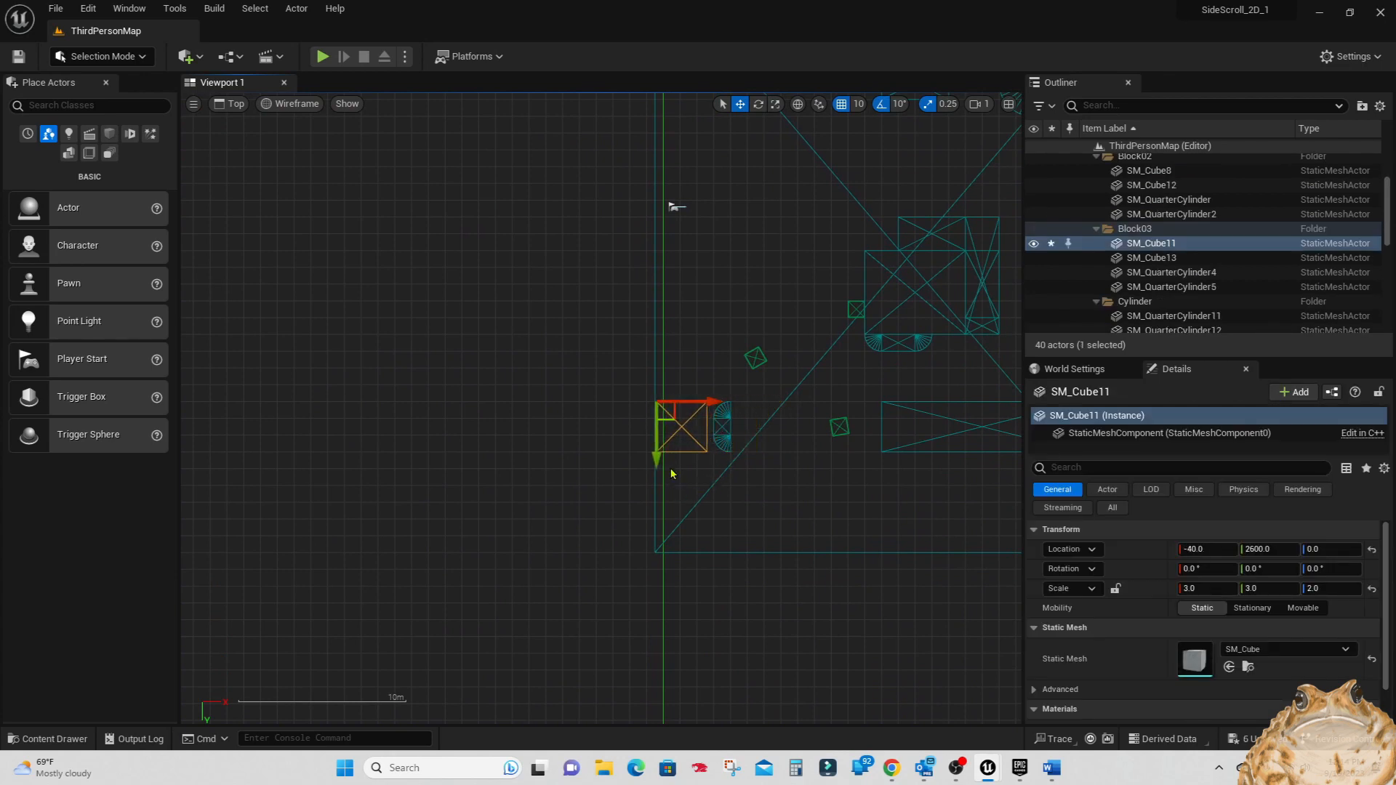
left_click_drag(653, 430, 649, 578)
scroll(661, 564, "up", 4)
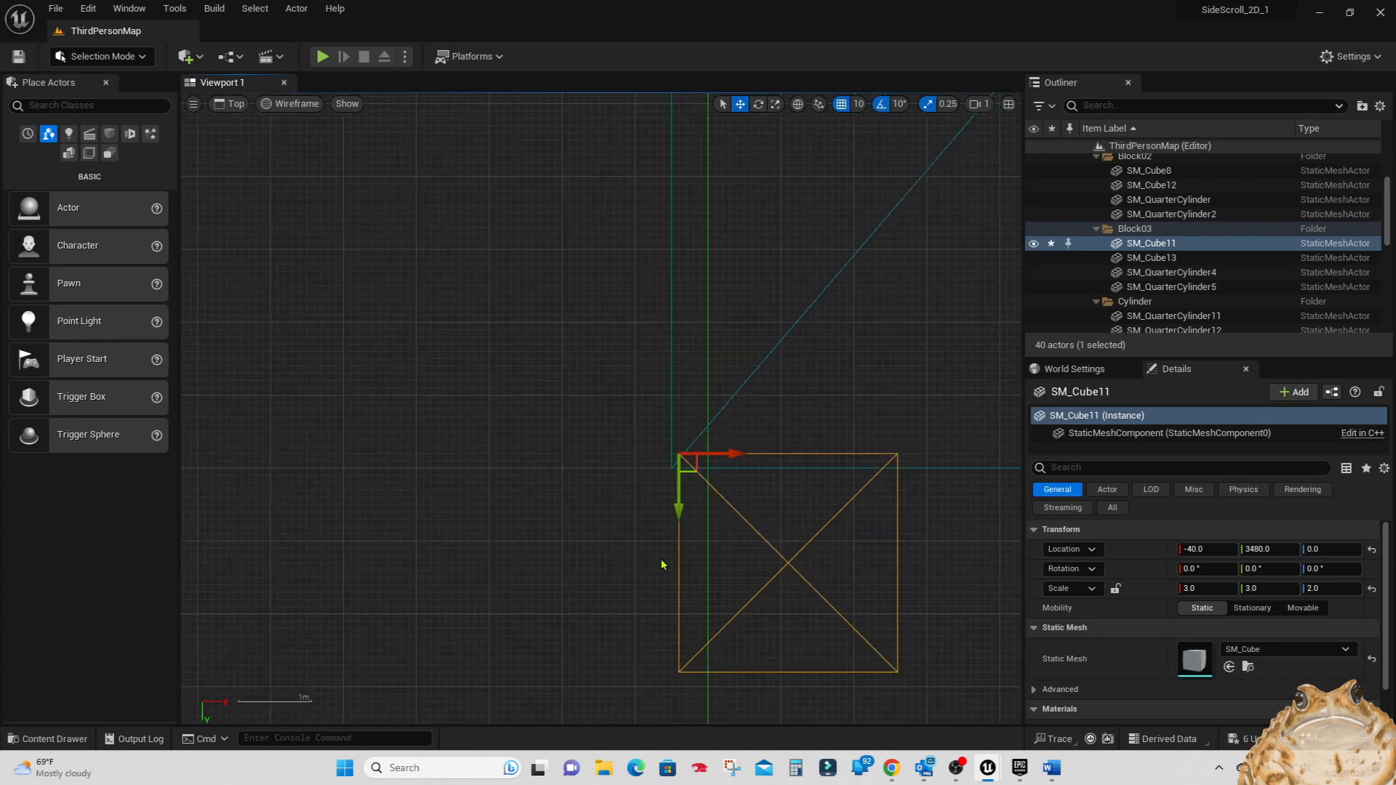
left_click_drag(679, 499, 679, 513)
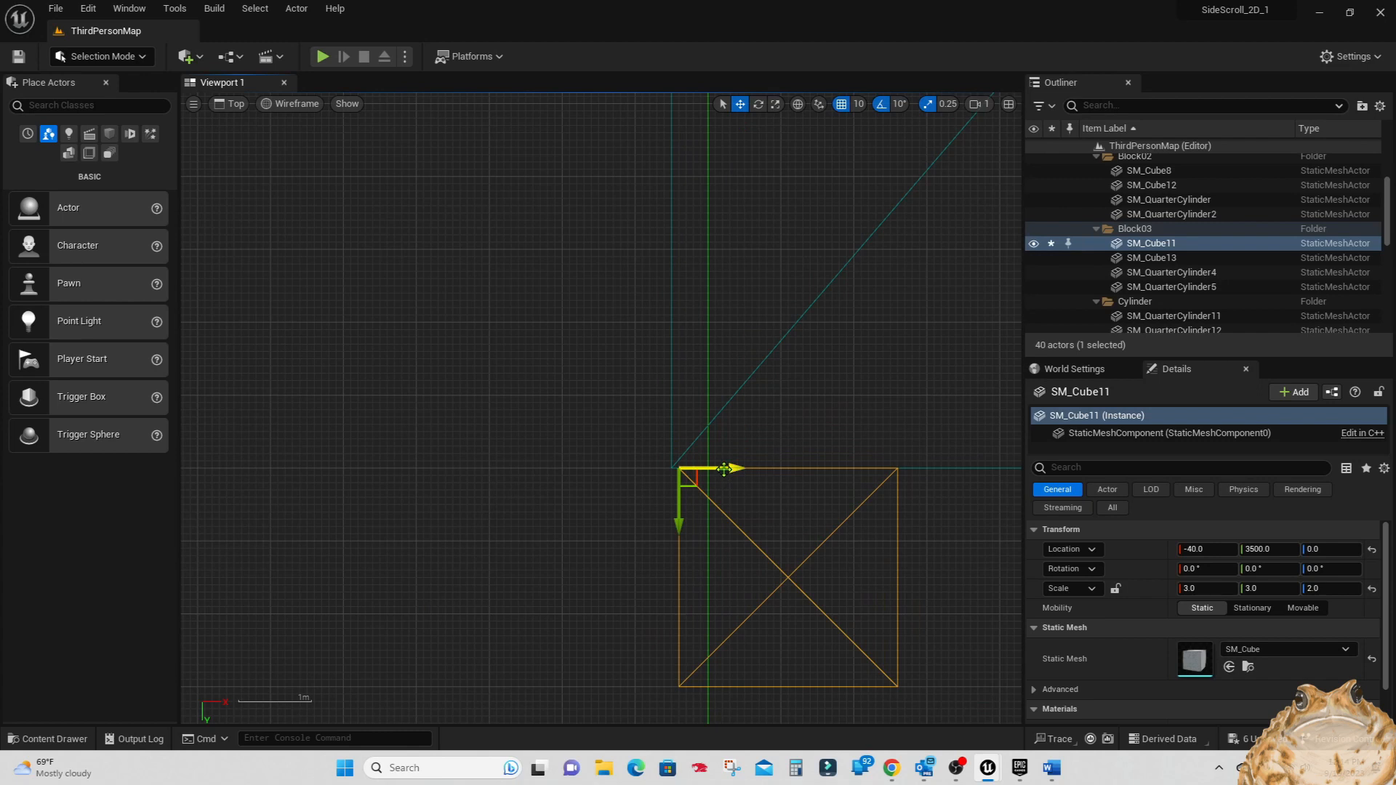
left_click(538, 385)
- Move the SM_Cube2 wall to X -50, Y -3300 so it closes off the far end of SM_Cube5
right_click_drag(564, 311, 462, 429)
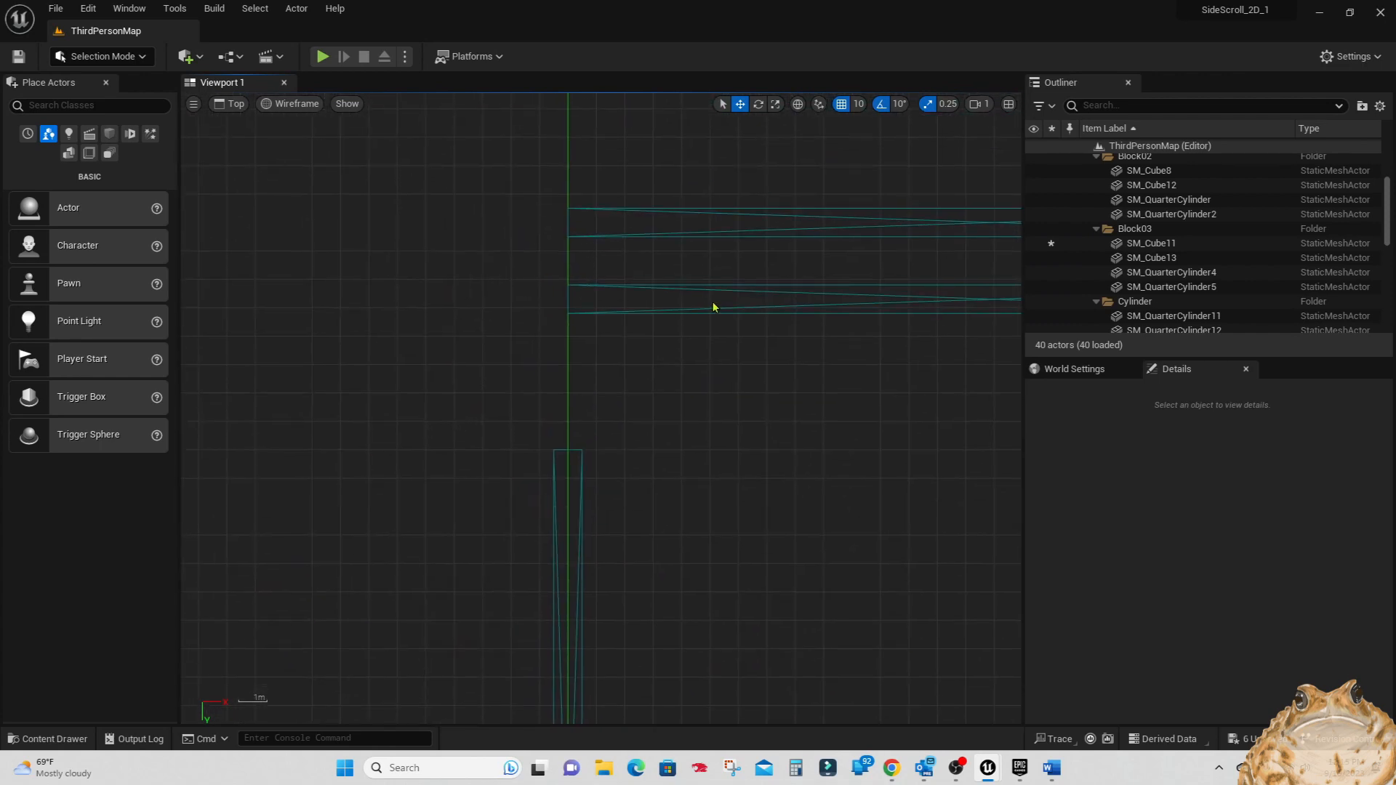
left_click(702, 313)
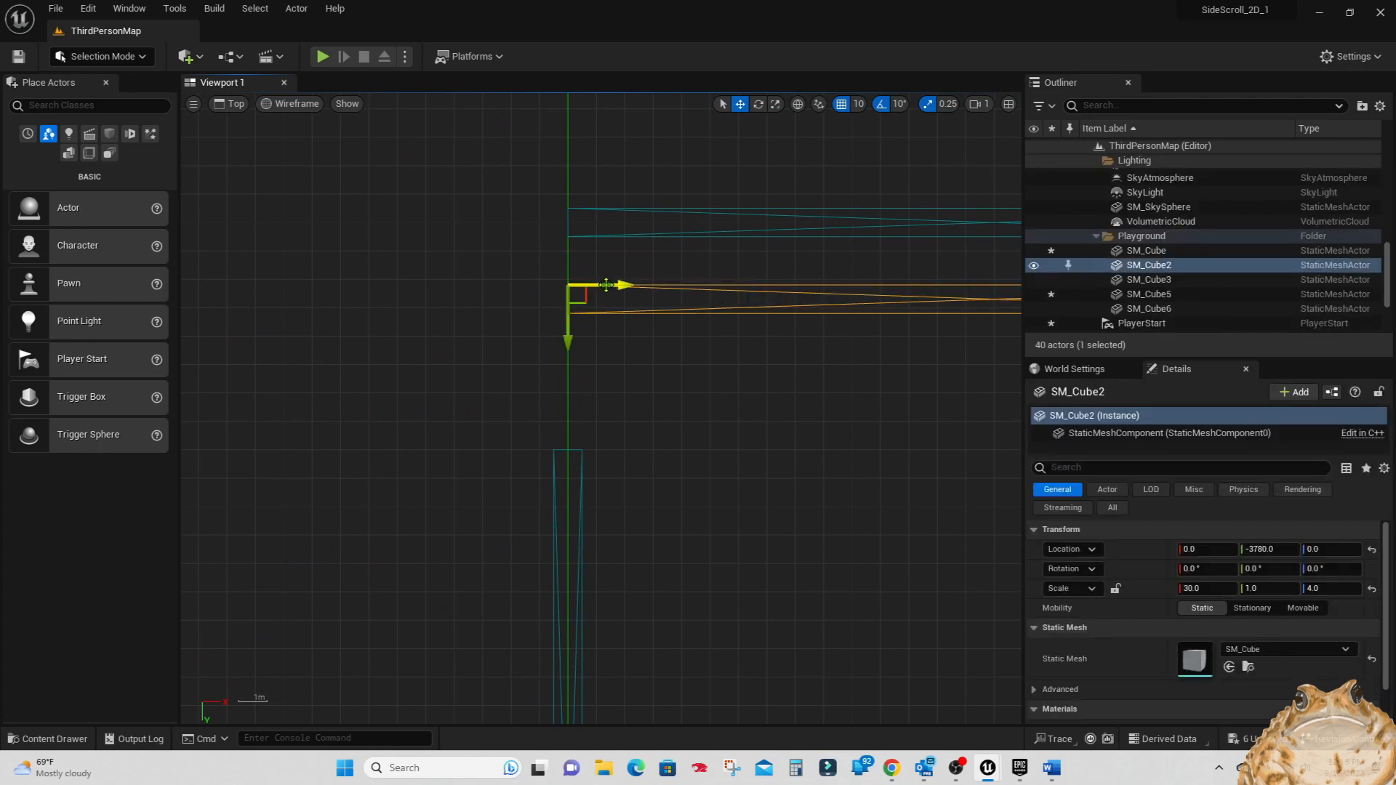
left_click_drag(581, 286, 543, 458)
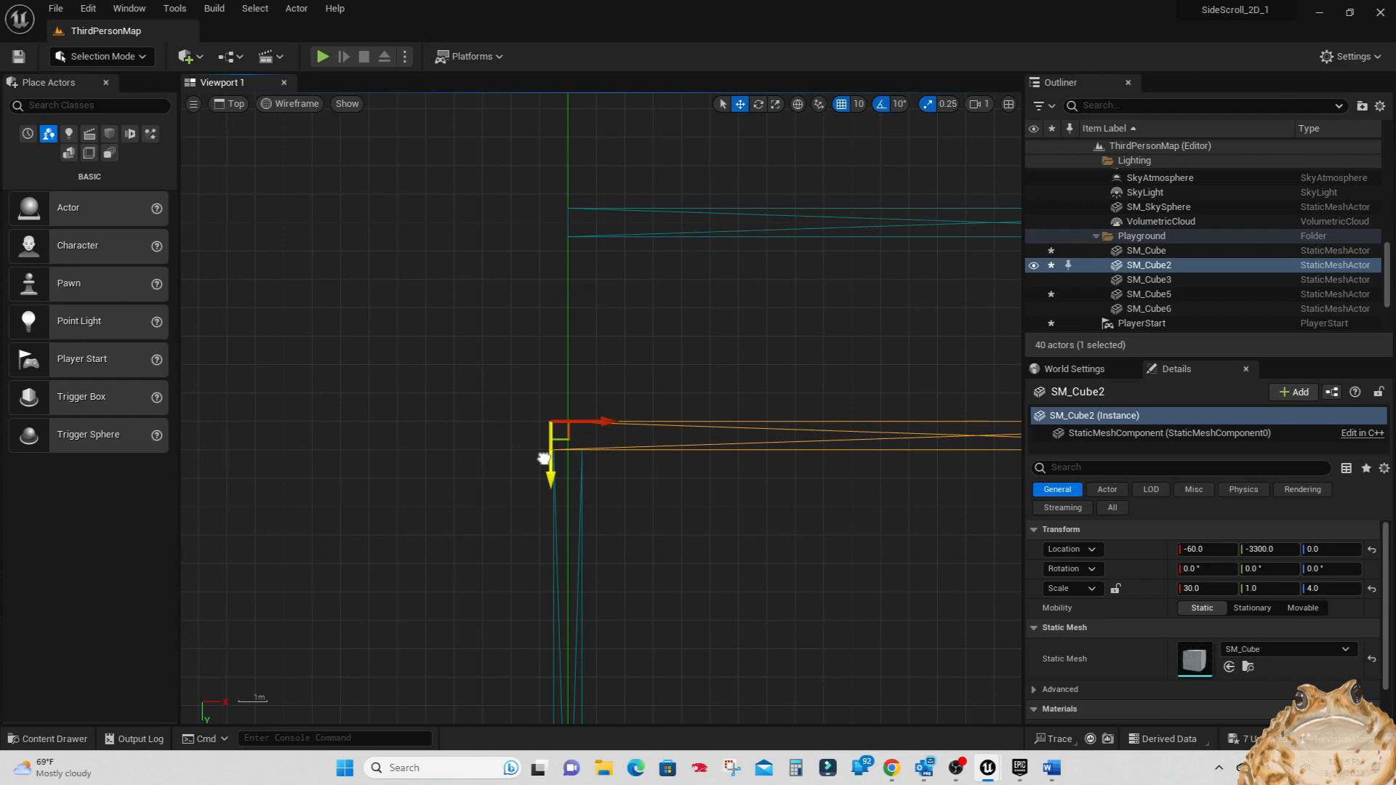
scroll(553, 461, "up", 5)
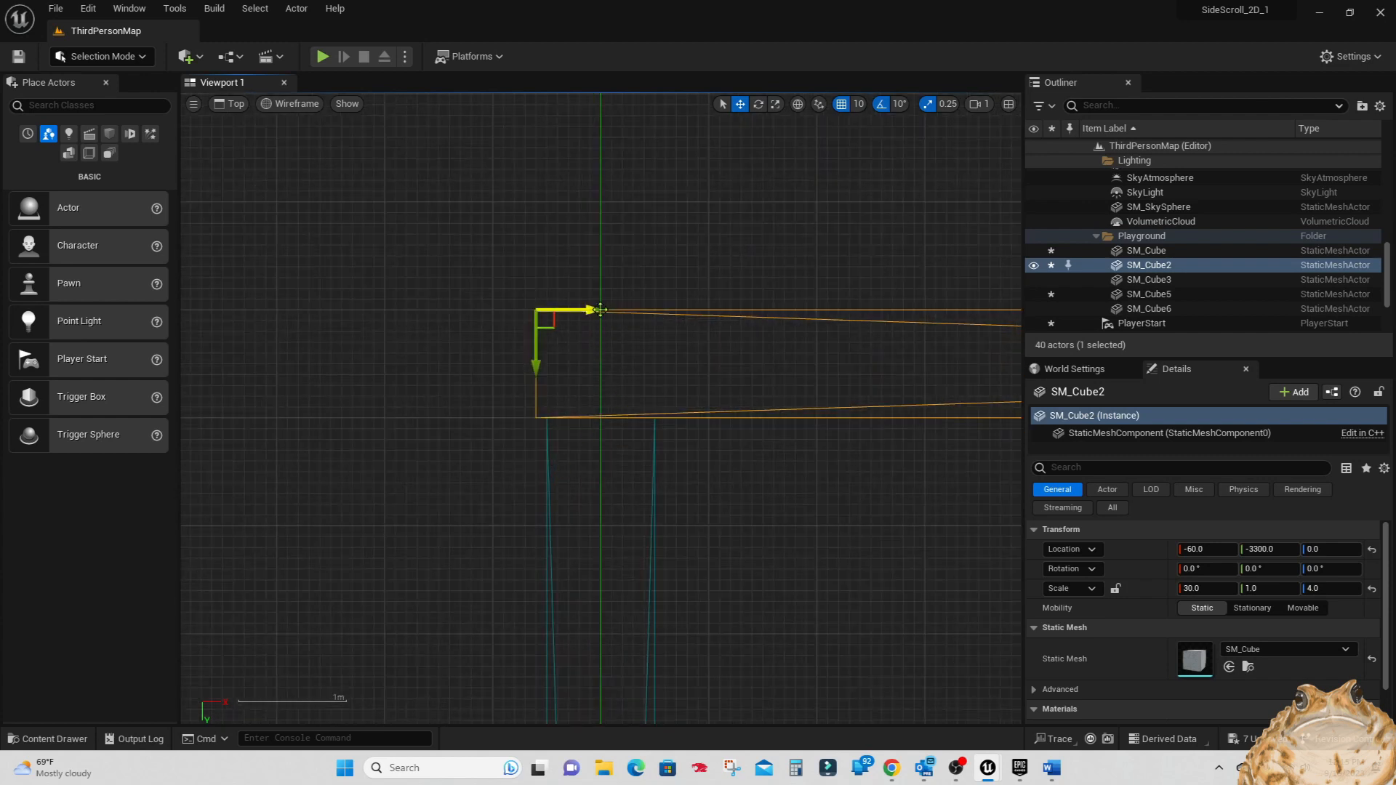
left_click_drag(599, 311, 610, 311)
scroll(610, 313, "down", 8)
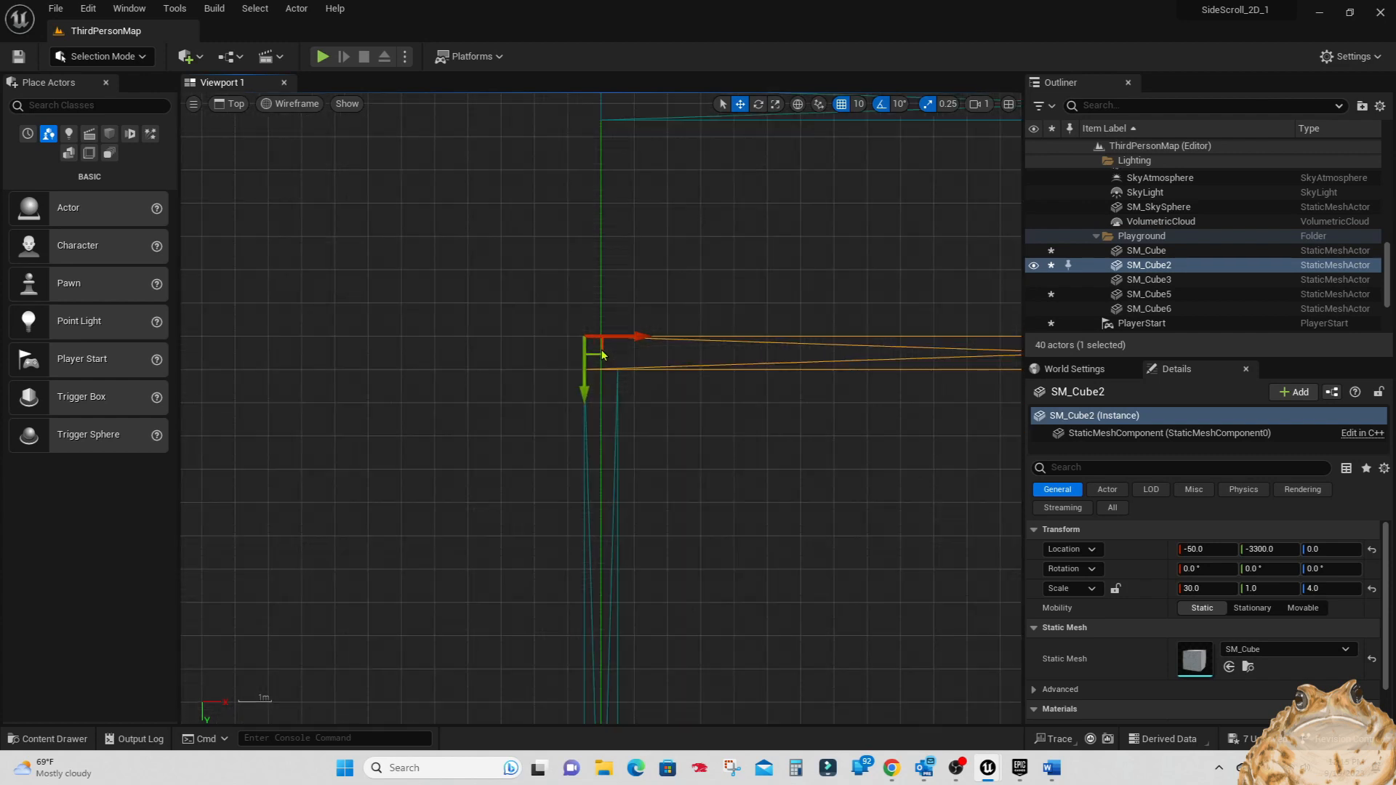
- Examine the path from above, checking how the floor, SM_Cube5 and the end blocks line up
scroll(602, 358, "down", 4)
right_click_drag(475, 484, 538, 235)
scroll(554, 269, "down", 2)
scroll(570, 302, "up", 3)
scroll(636, 387, "up", 2)
scroll(477, 274, "down", 3)
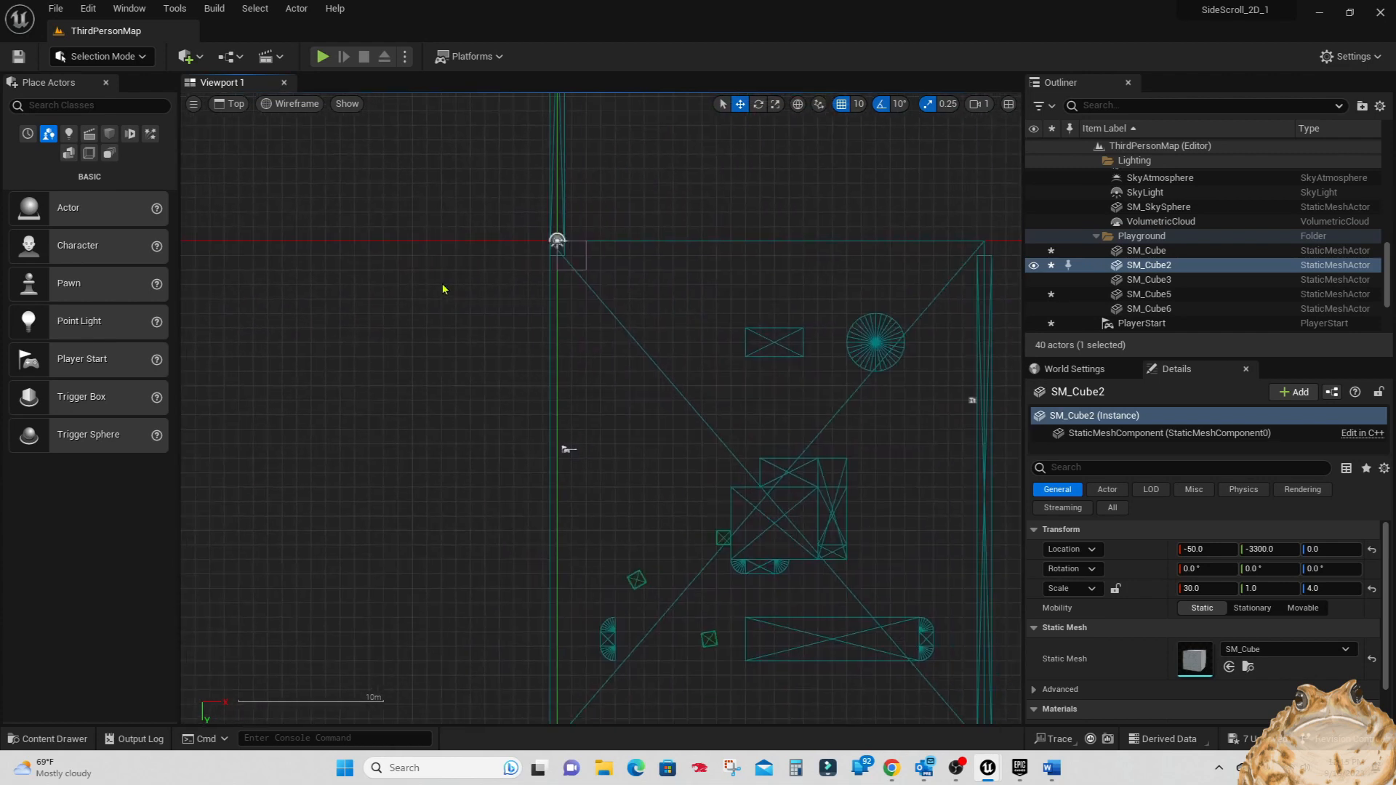
scroll(458, 318, "up", 5)
right_click_drag(458, 318, 530, 344)
scroll(436, 352, "down", 4)
- Play-test the path by running and jumping the character against the blocks at both ends, and end play
left_click(323, 57)
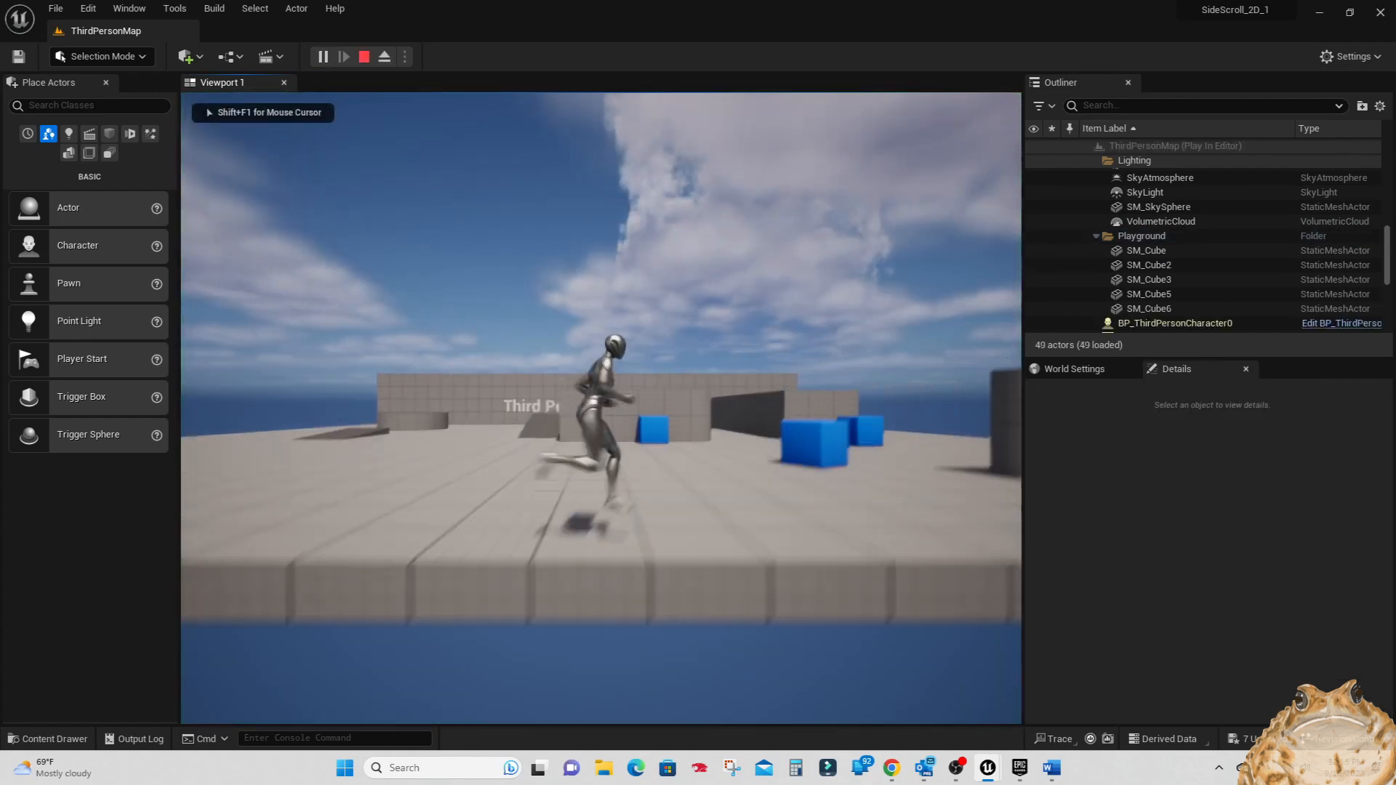
key("space")
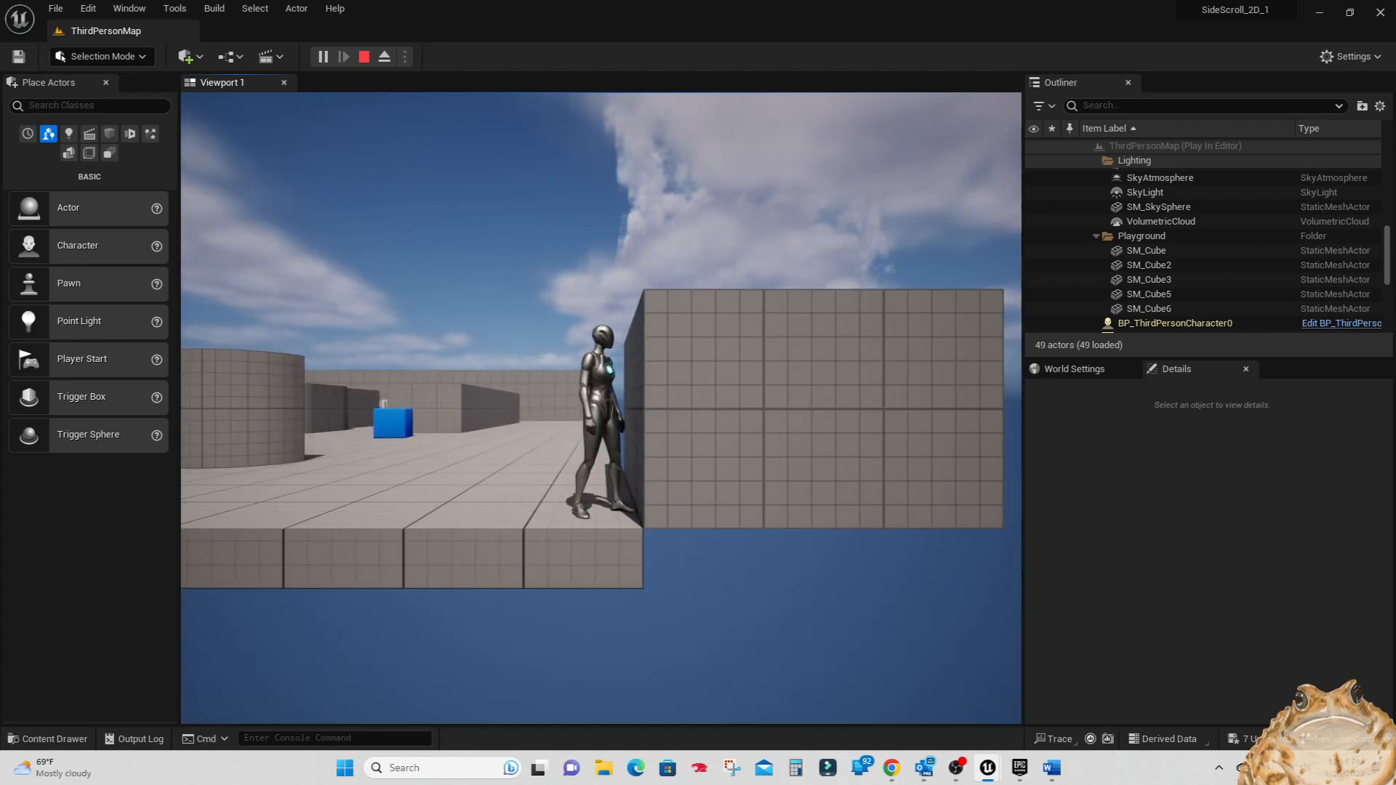
key("a")
key("space")
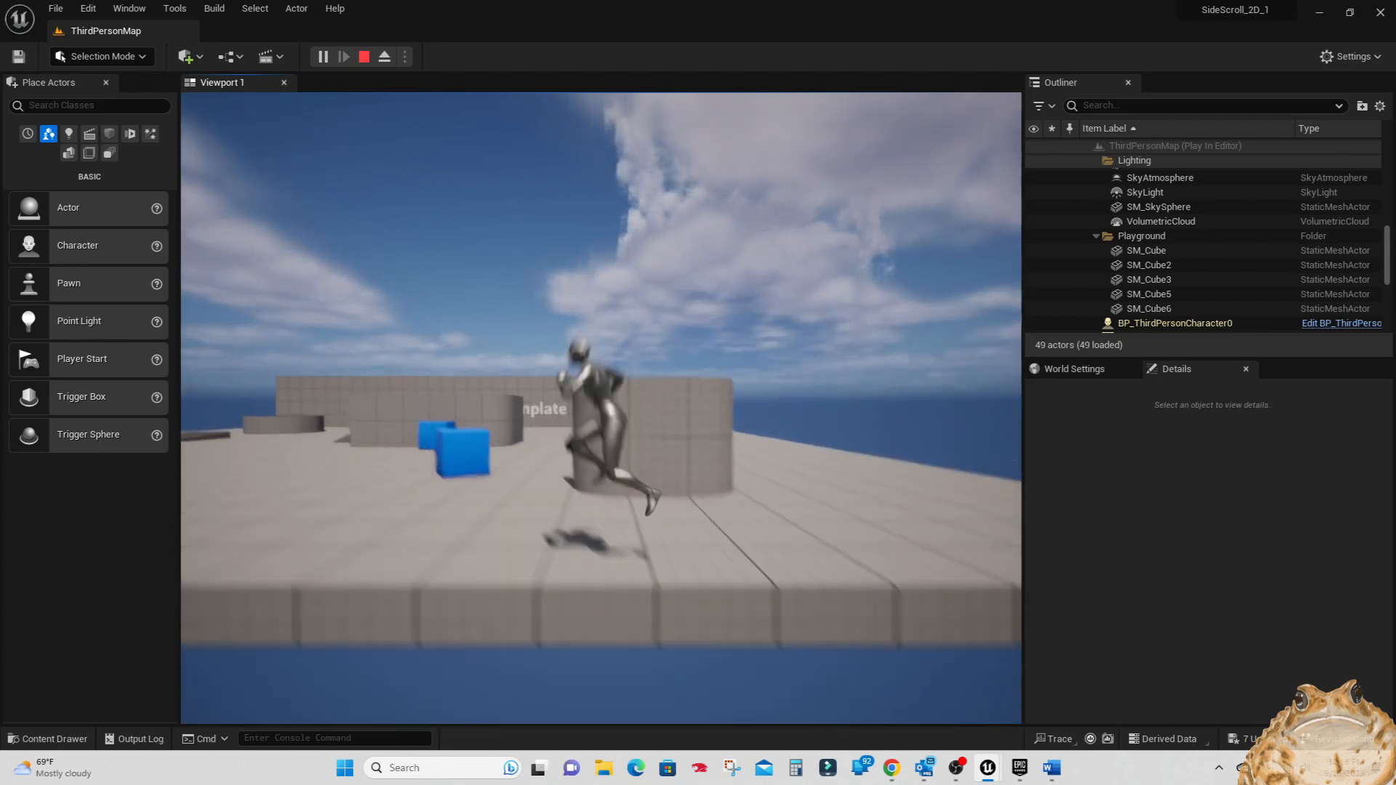
key("space")
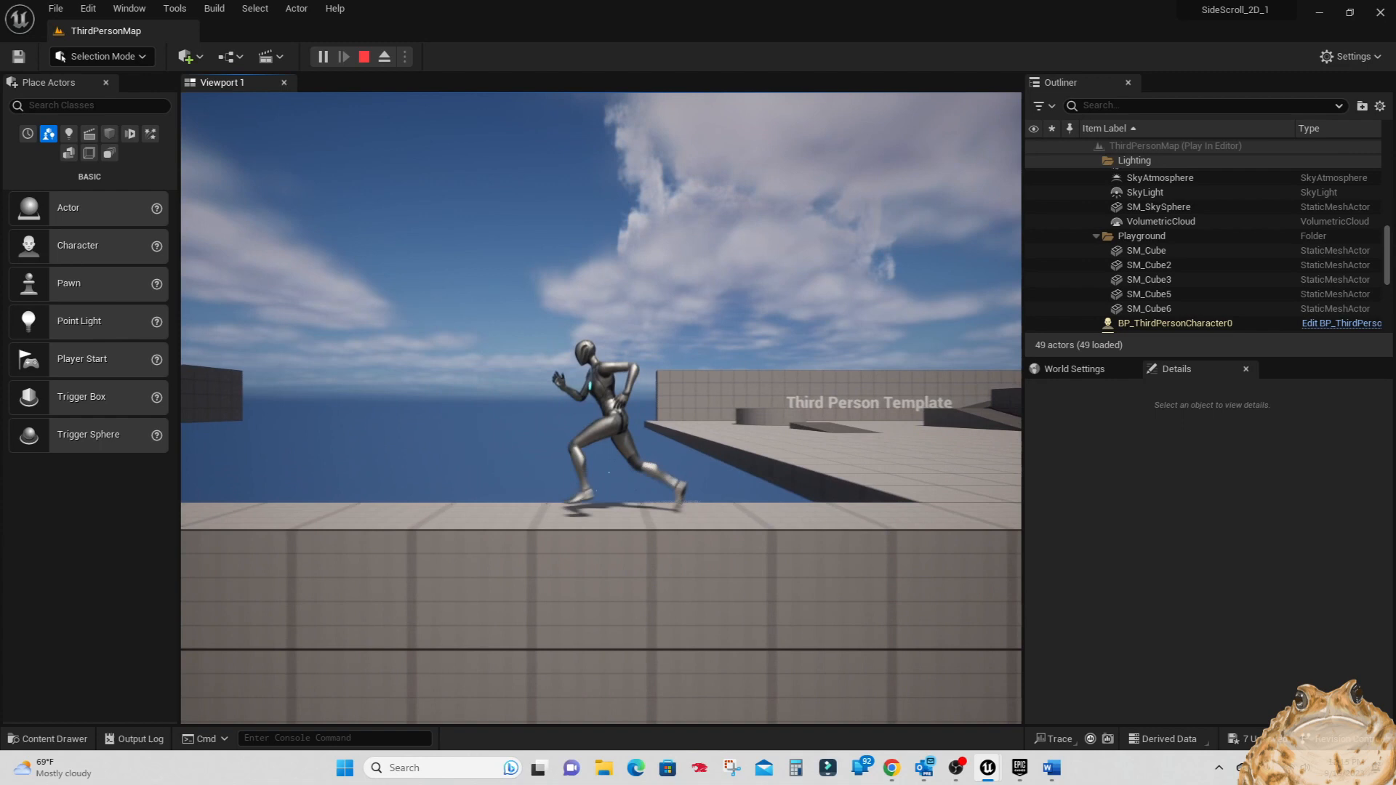
key("space")
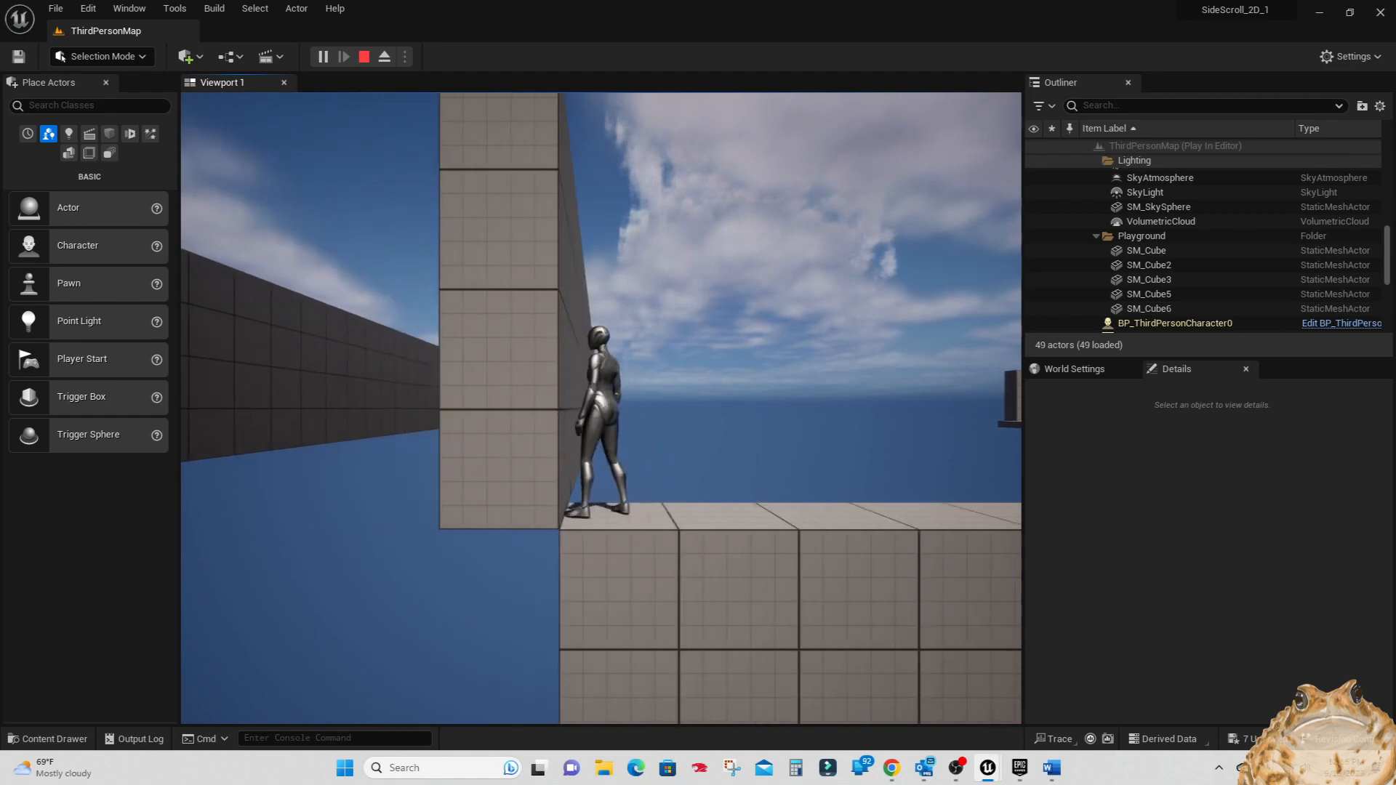
key("d")
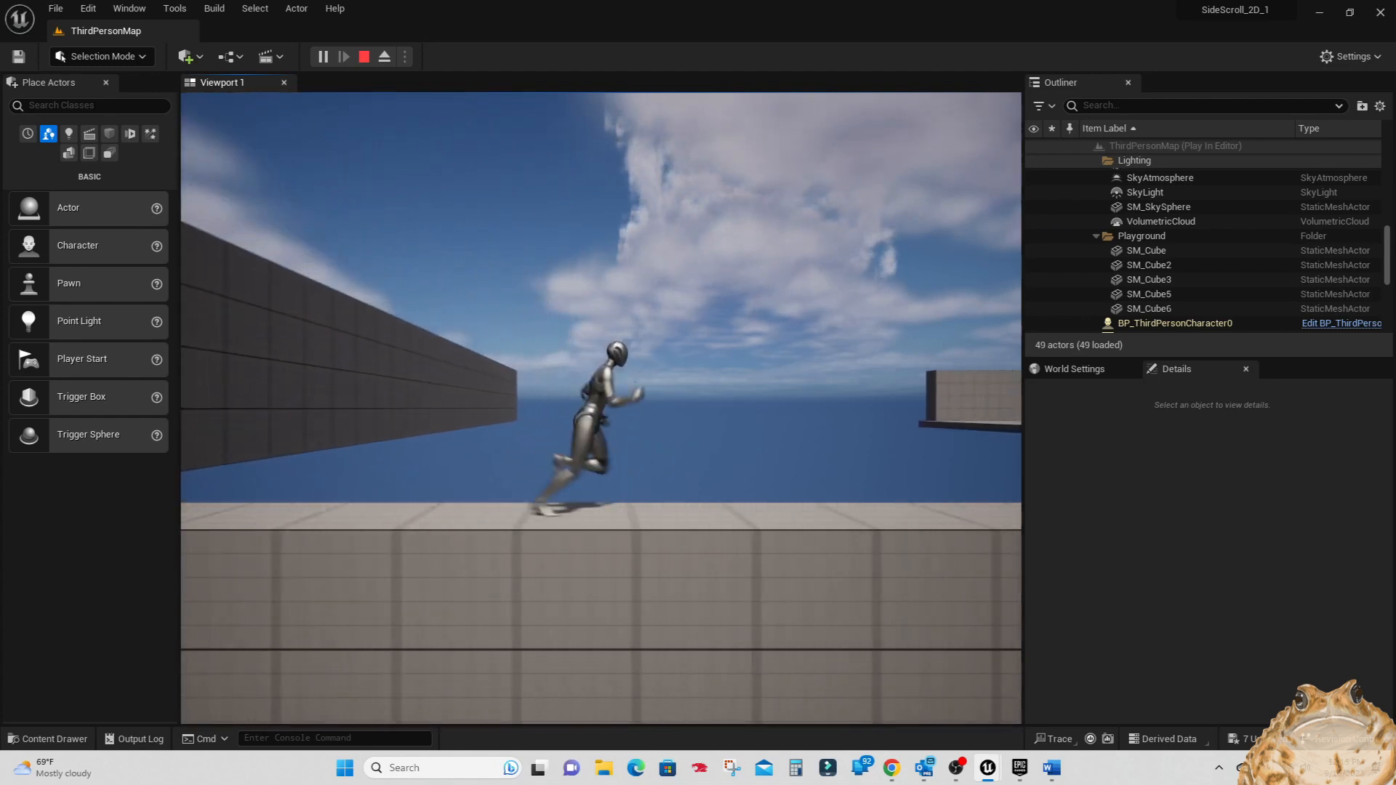
key("space")
key("space")
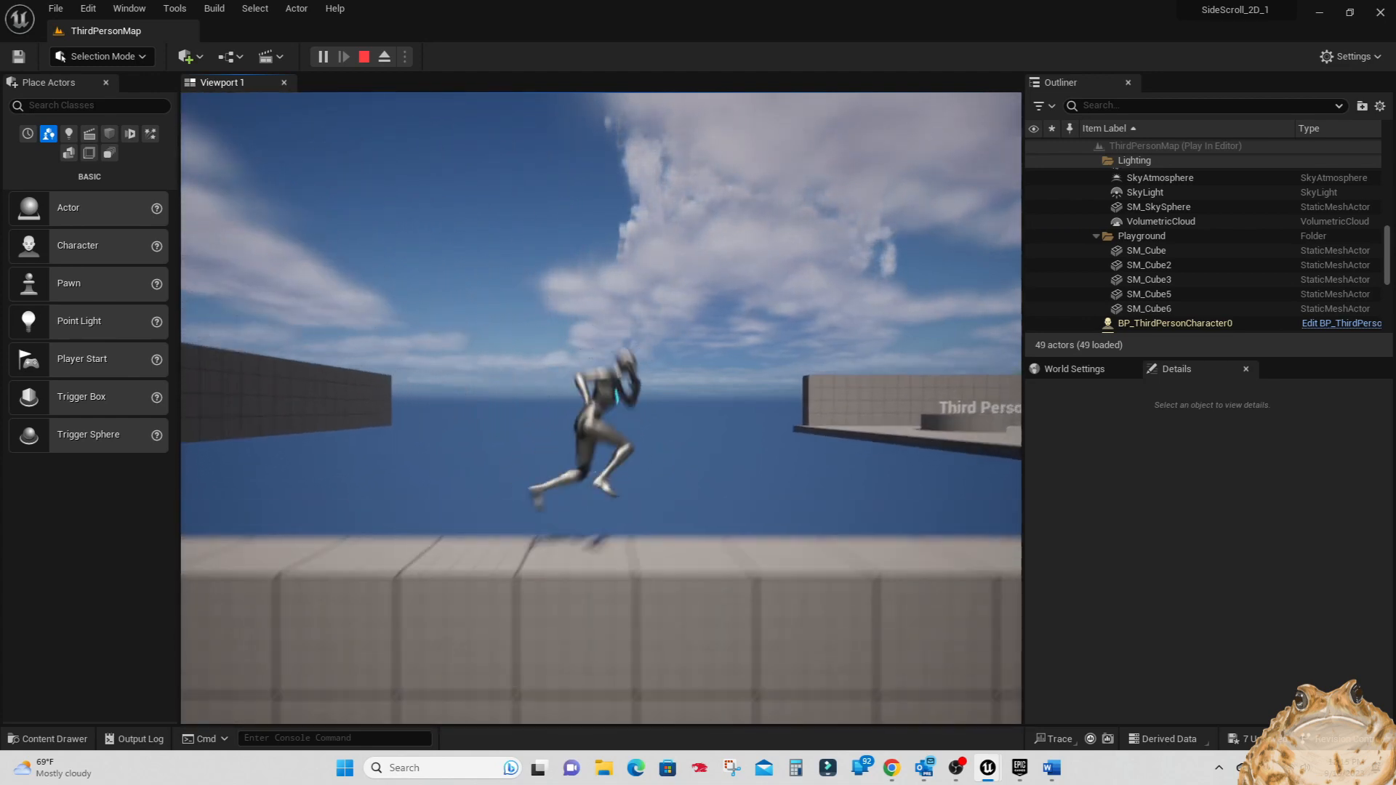
key("space")
key("space")
key("space")
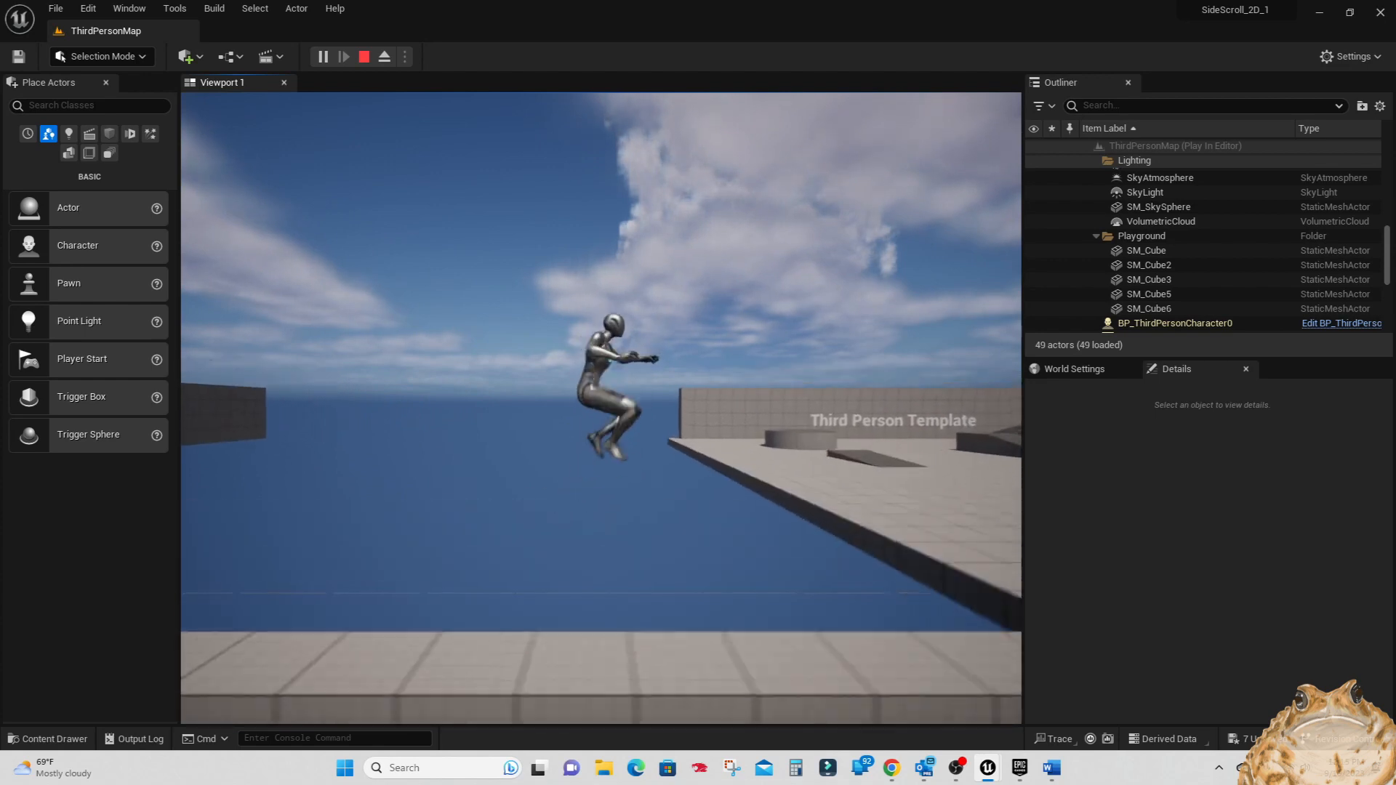
key("space")
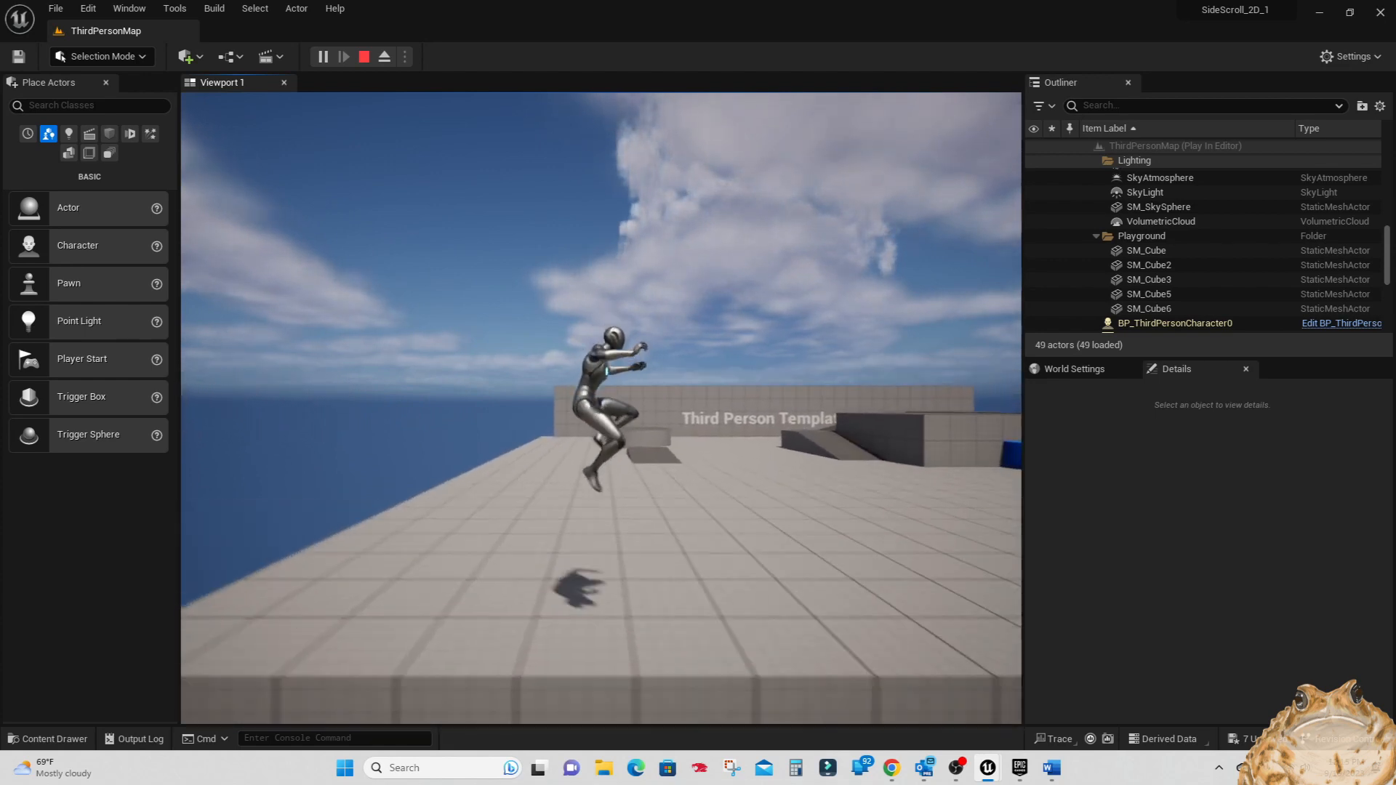
key("a")
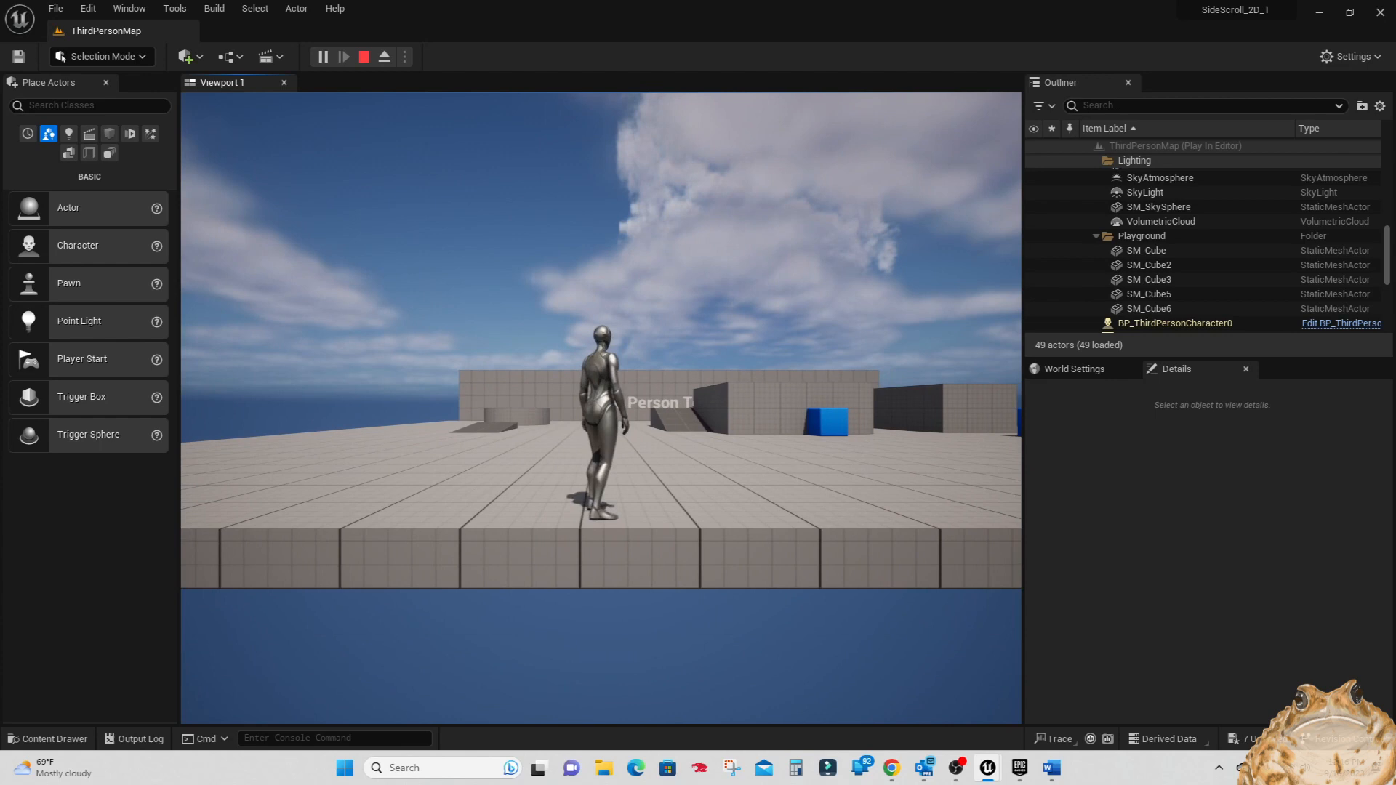
key("Escape")
- Save the ThirdPersonMap level and switch to Word
left_click(19, 56)
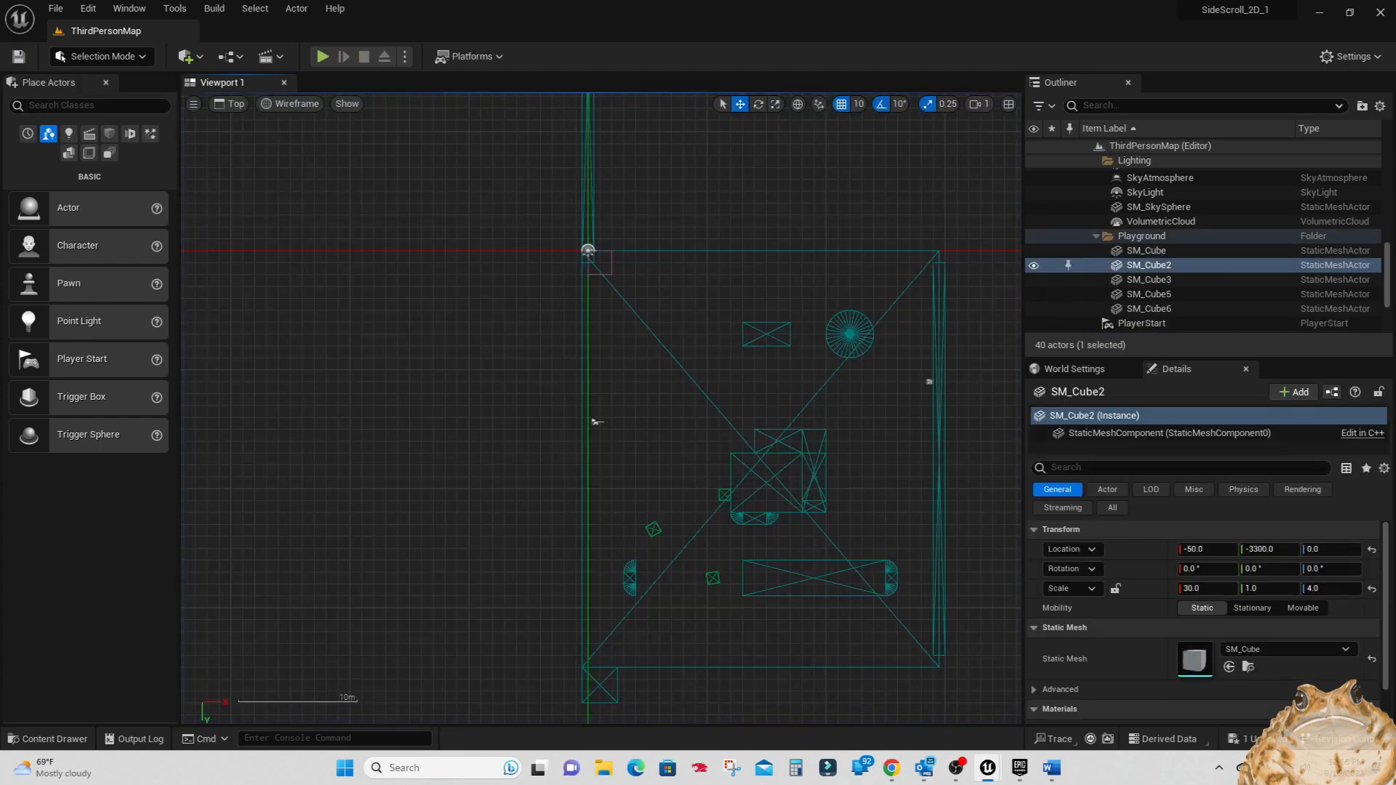
key("alt+Tab")
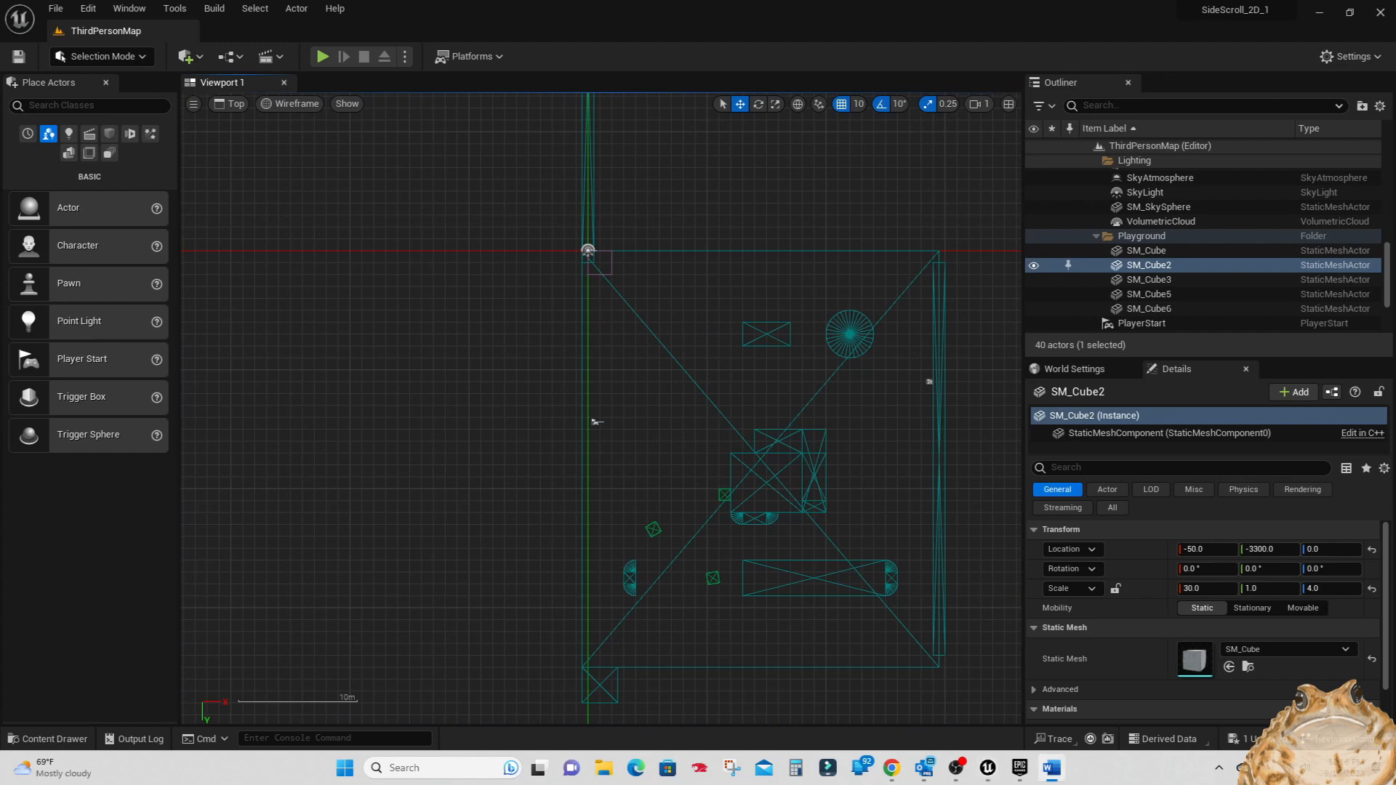